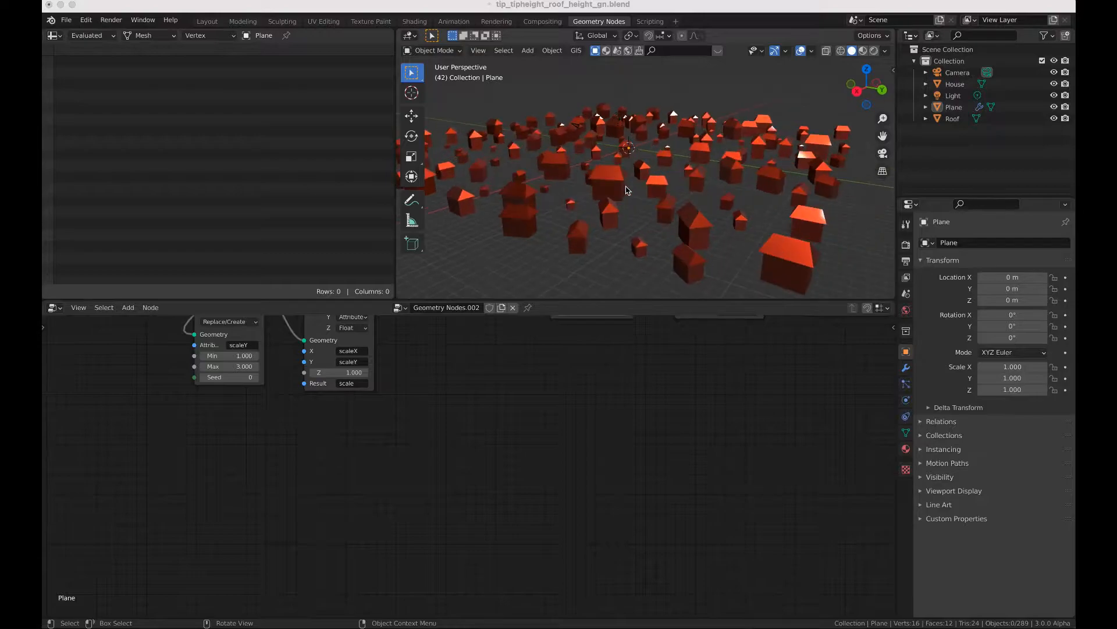
# - Examine the scene of scattered red houses with roofs from several angles
pyautogui.hscroll(-3, 615, 189)
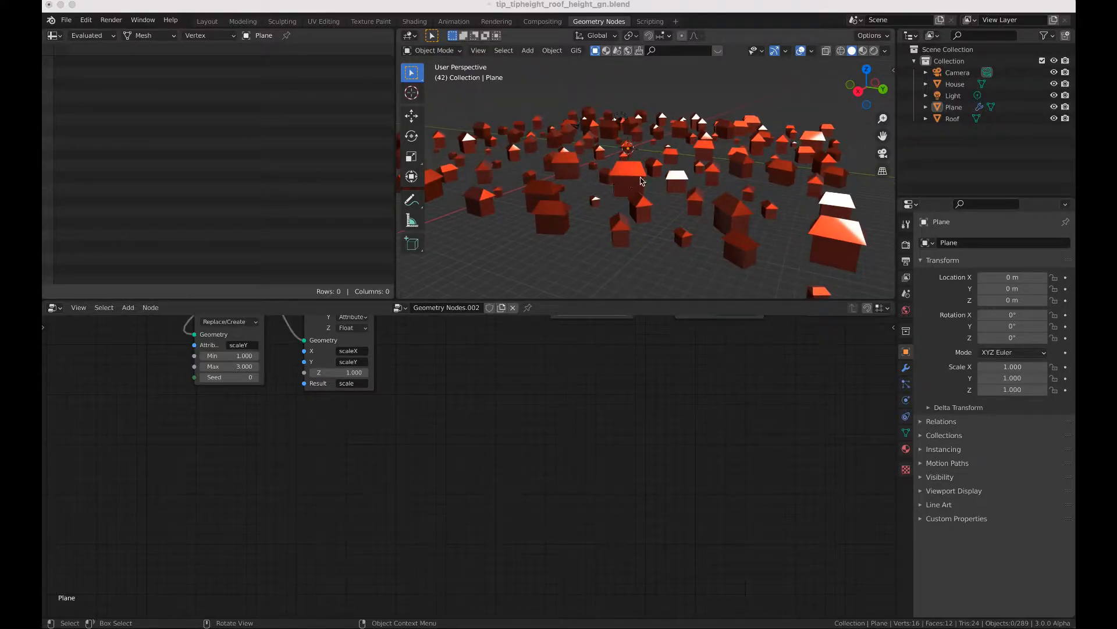
pyautogui.hscroll(-2, 627, 187)
pyautogui.hscroll(-2, 627, 187)
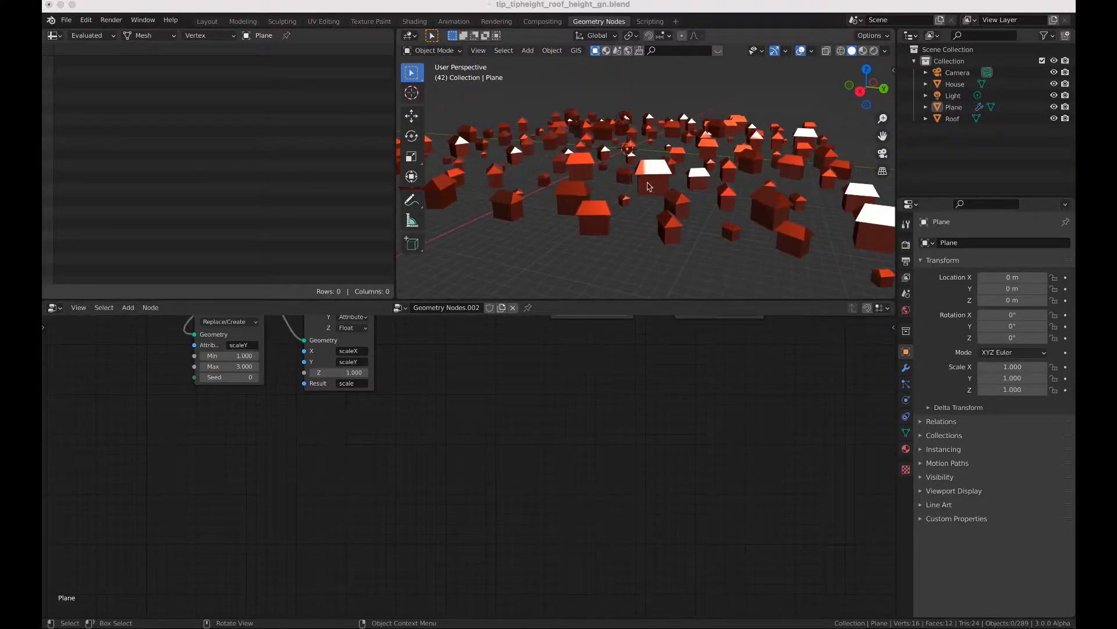
pyautogui.scroll(-5, 634, 200)
pyautogui.scroll(3, 634, 201)
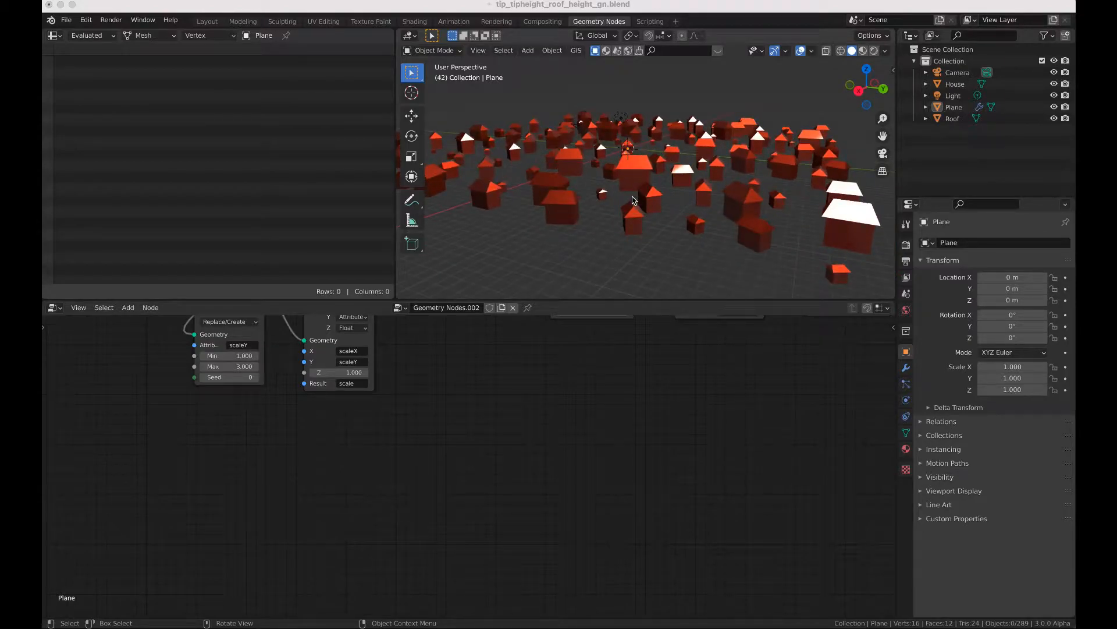
pyautogui.scroll(1, 635, 200)
pyautogui.hscroll(-1, 635, 201)
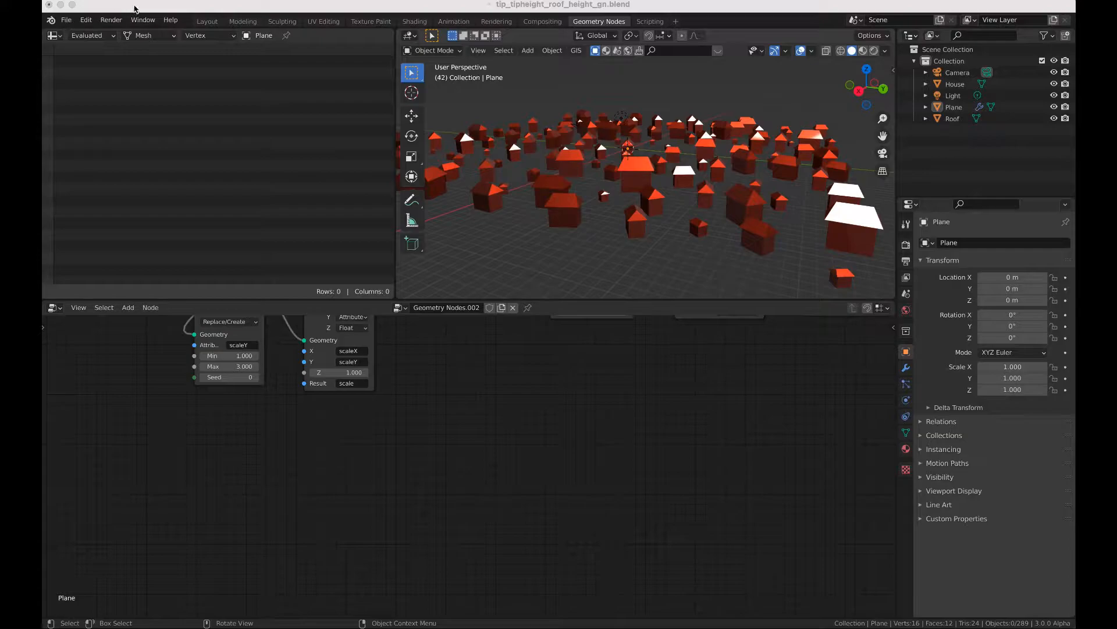
# - Start a new General file, saving the changes to tip_tipheight_roof_height_gn.blend
pyautogui.click(66, 21)
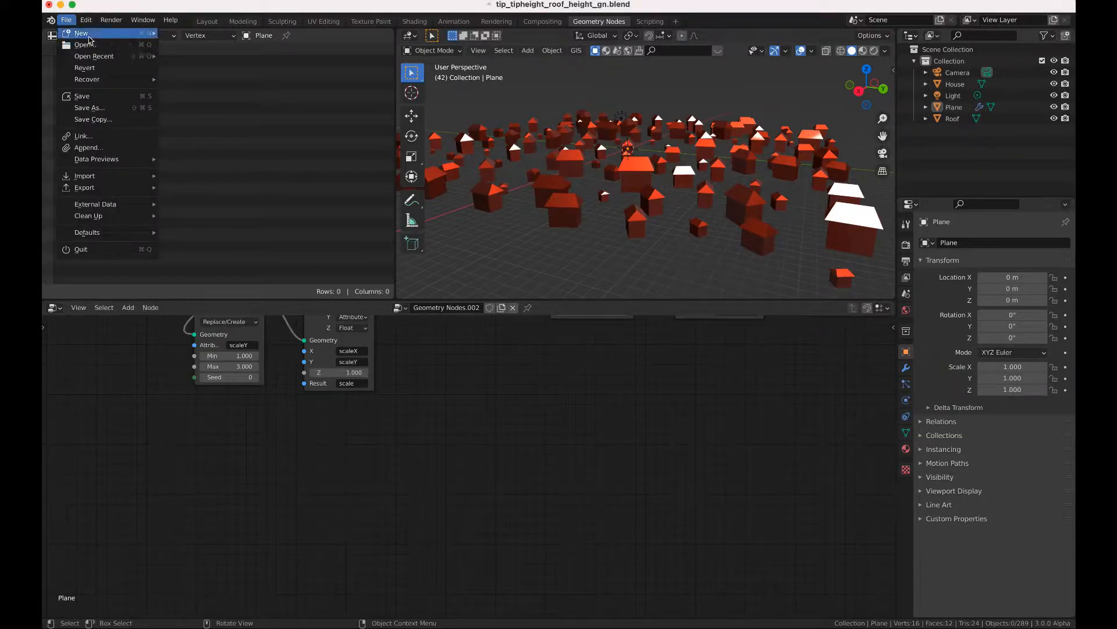
pyautogui.moveTo(90, 40)
pyautogui.click(183, 33)
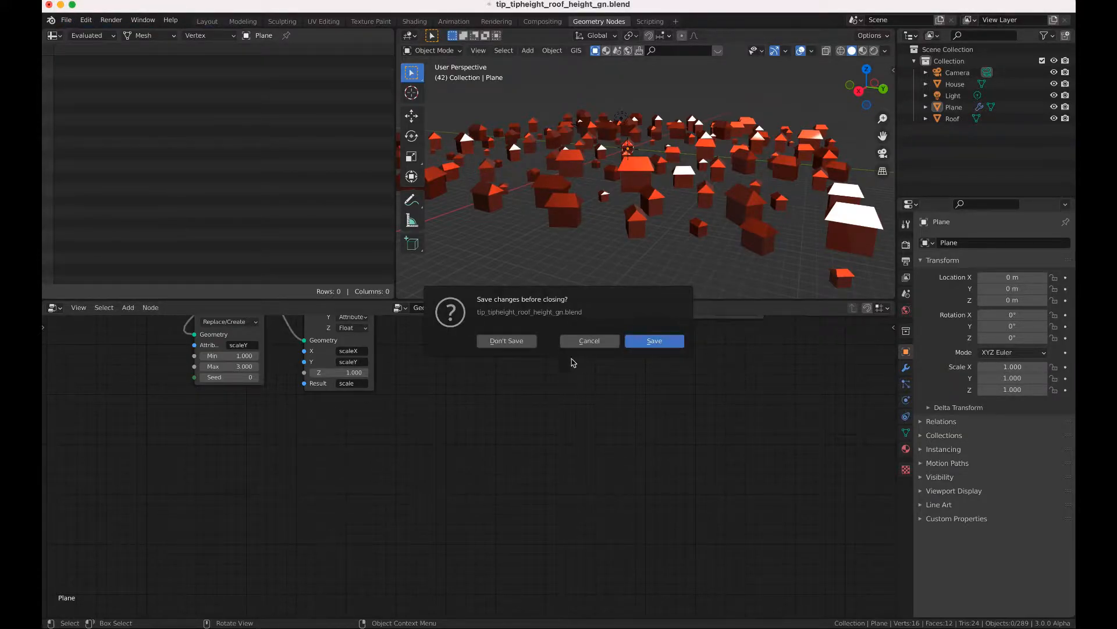
pyautogui.click(665, 341)
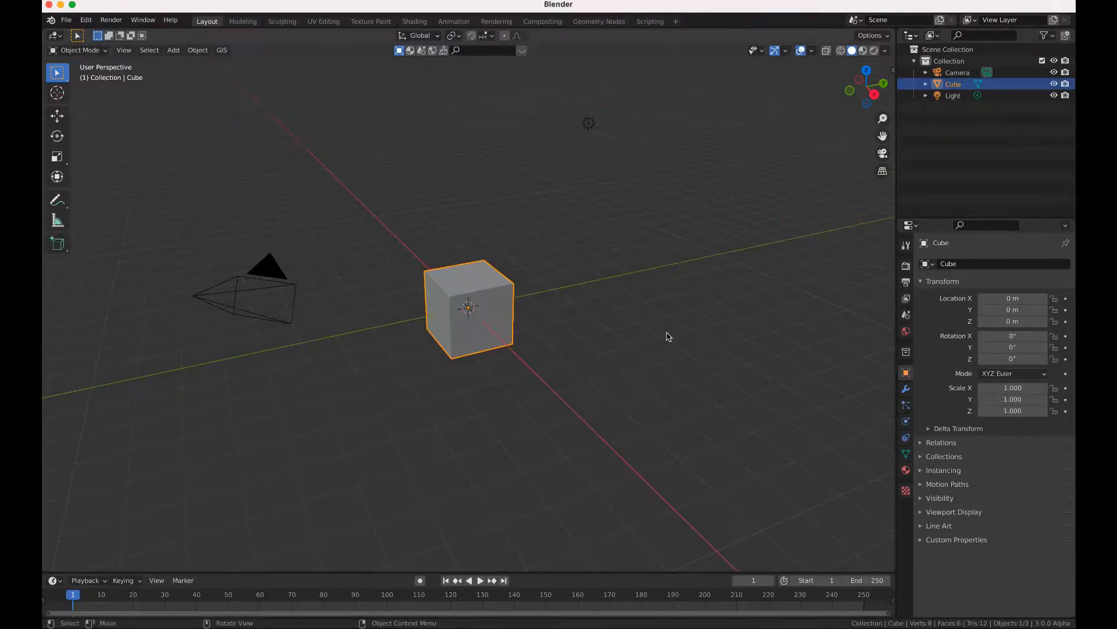
# - Turn on the Screencast Keys display and delete the default cube
pyautogui.press('n')
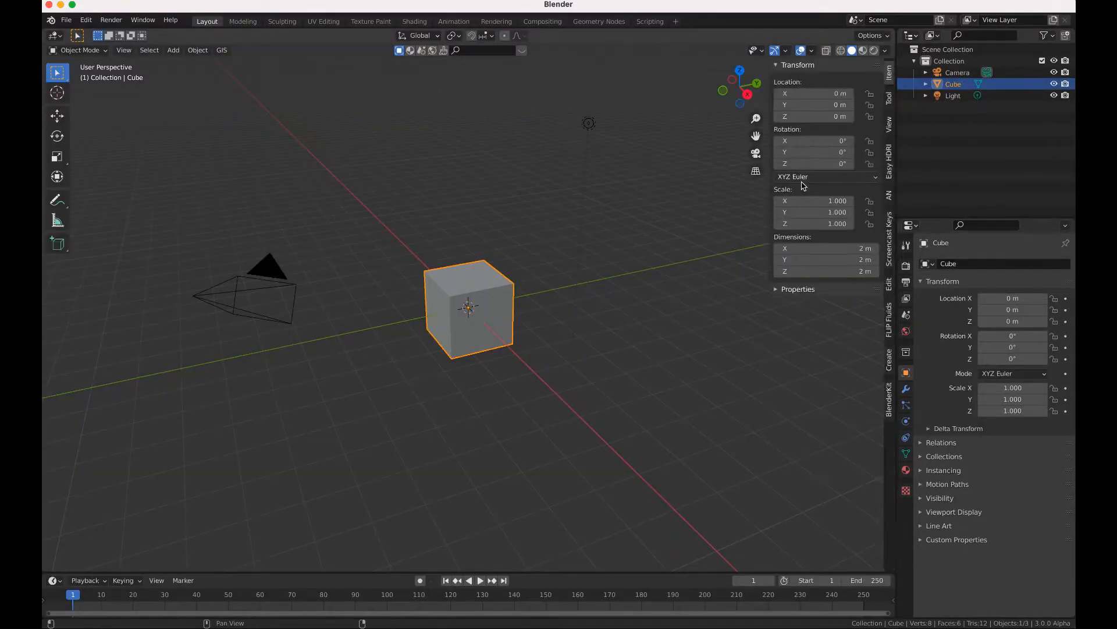
pyautogui.click(889, 238)
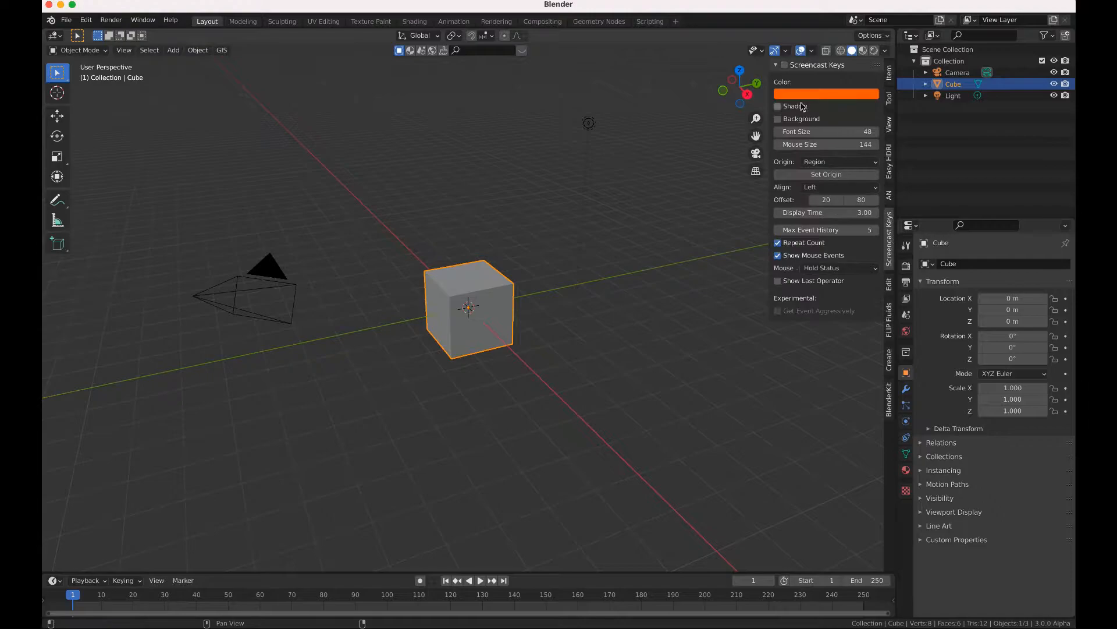
pyautogui.press('x')
pyautogui.click(390, 348)
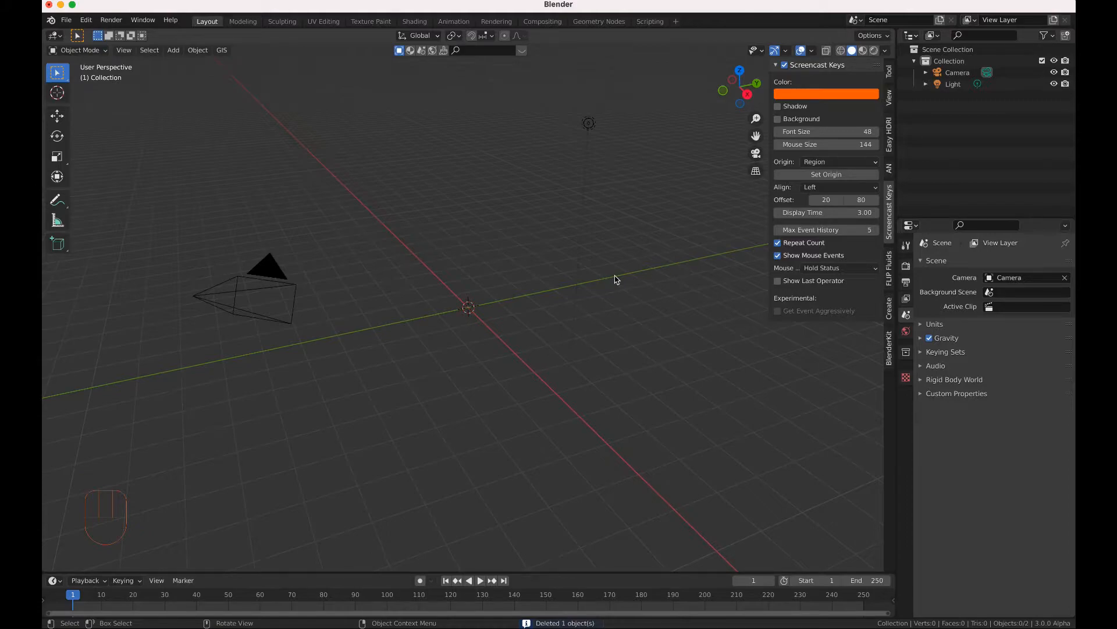
pyautogui.press('n')
# - Add a new mesh cube at the world origin
pyautogui.scroll(-5, 617, 280)
pyautogui.hscroll(-3, 617, 280)
pyautogui.hotkey('shift', 'a')
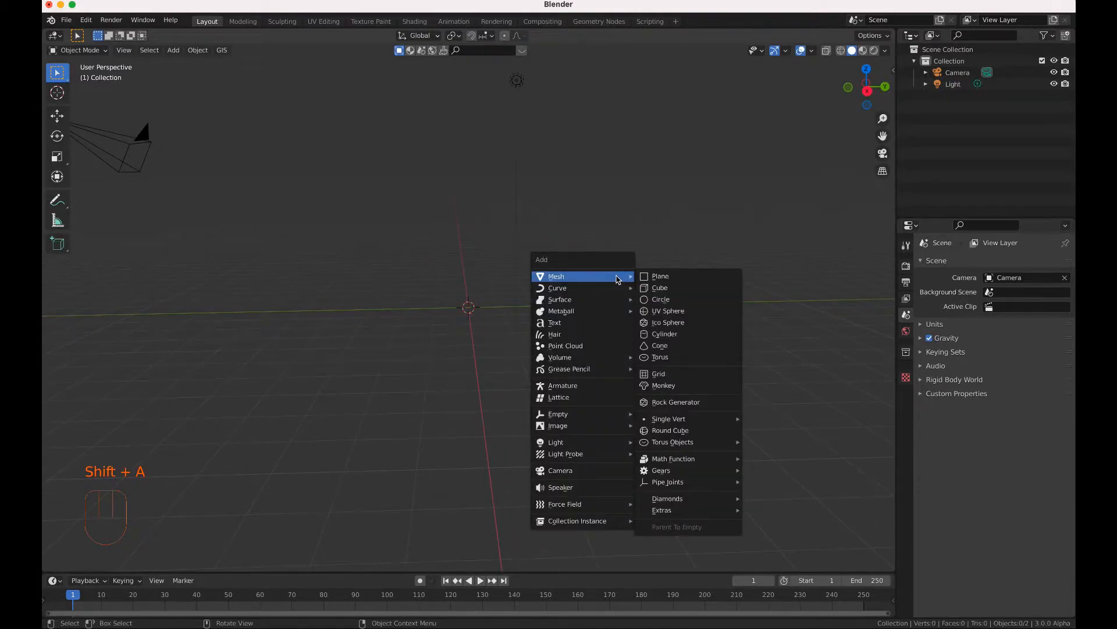
pyautogui.click(659, 288)
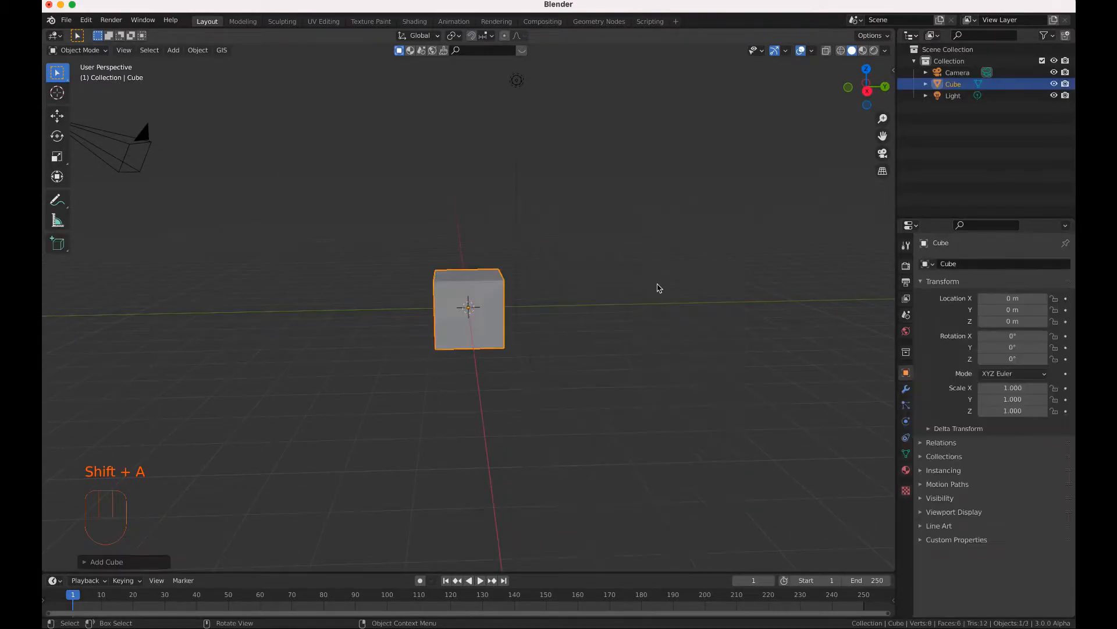
# - Enable snapping and move the cube's whole mesh up along Z in Edit Mode until its base sits at the object's origin
pyautogui.click(472, 36)
pyautogui.scroll(-3, 570, 269)
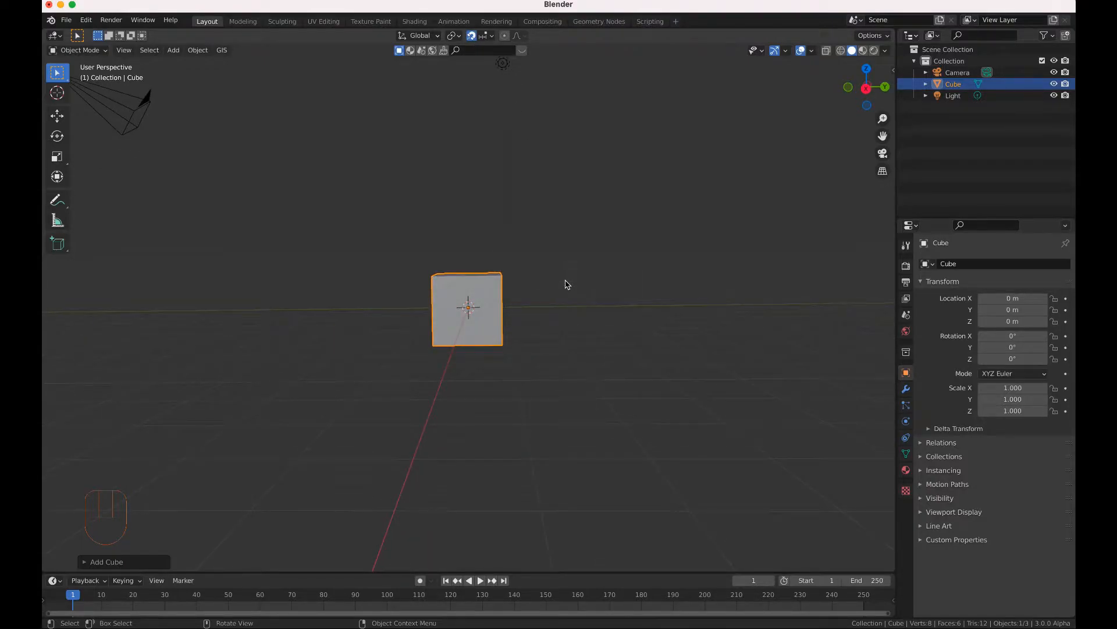
pyautogui.press('Tab')
pyautogui.press('g')
pyautogui.press('z')
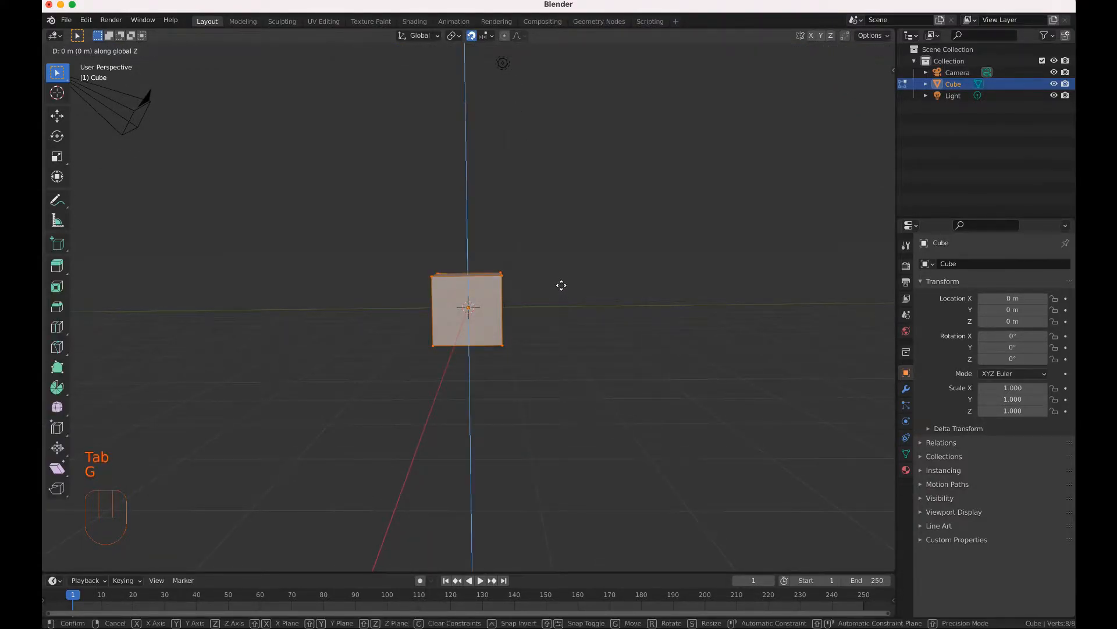
pyautogui.click(558, 276)
pyautogui.hscroll(-3, 559, 276)
pyautogui.hscroll(-2, 559, 276)
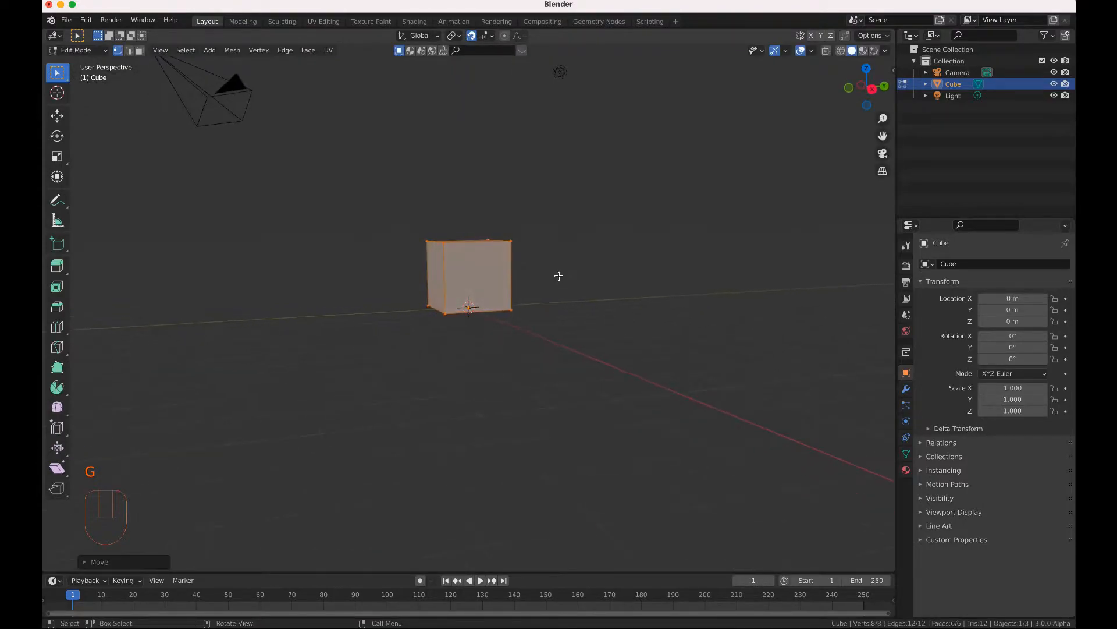
# - Return to Object Mode and rename the cube House
pyautogui.press('Tab')
pyautogui.doubleClick(955, 89)
pyautogui.write('House')
pyautogui.press('Return')
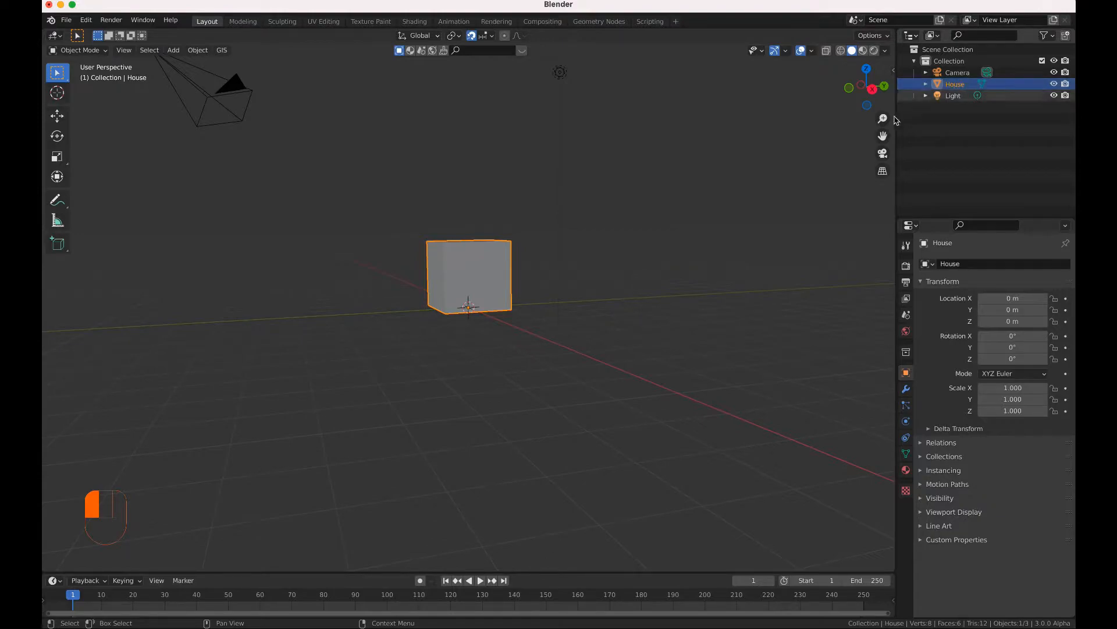
# - Add a mesh plane at the world origin, at the base of the house
pyautogui.hscroll(-4, 822, 143)
pyautogui.hscroll(-4, 662, 276)
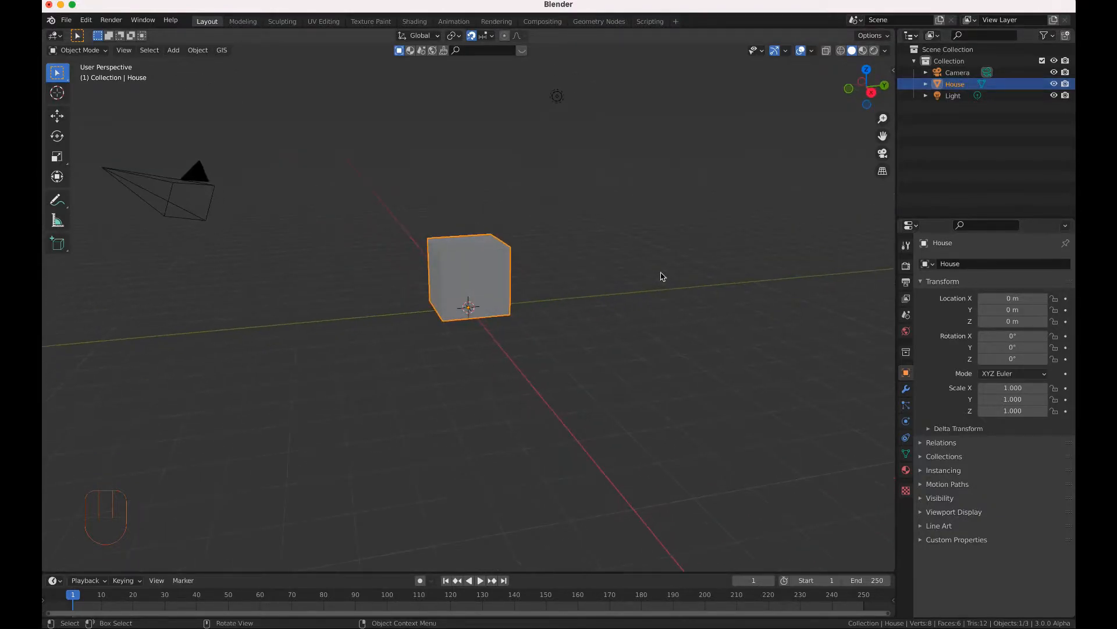
pyautogui.hotkey('shift', 'a')
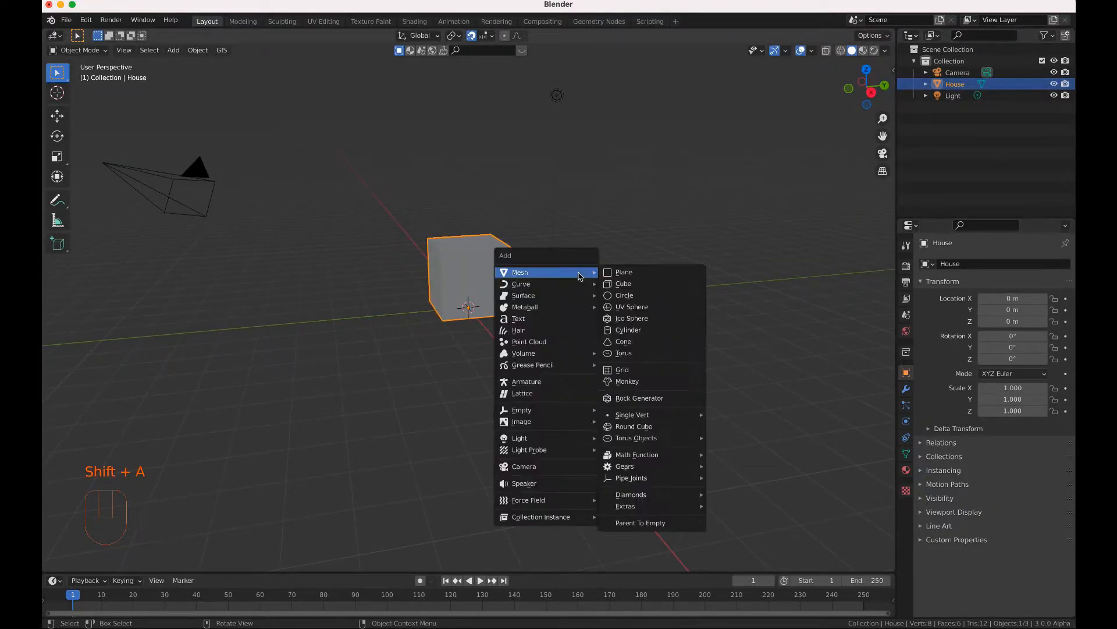
pyautogui.click(621, 279)
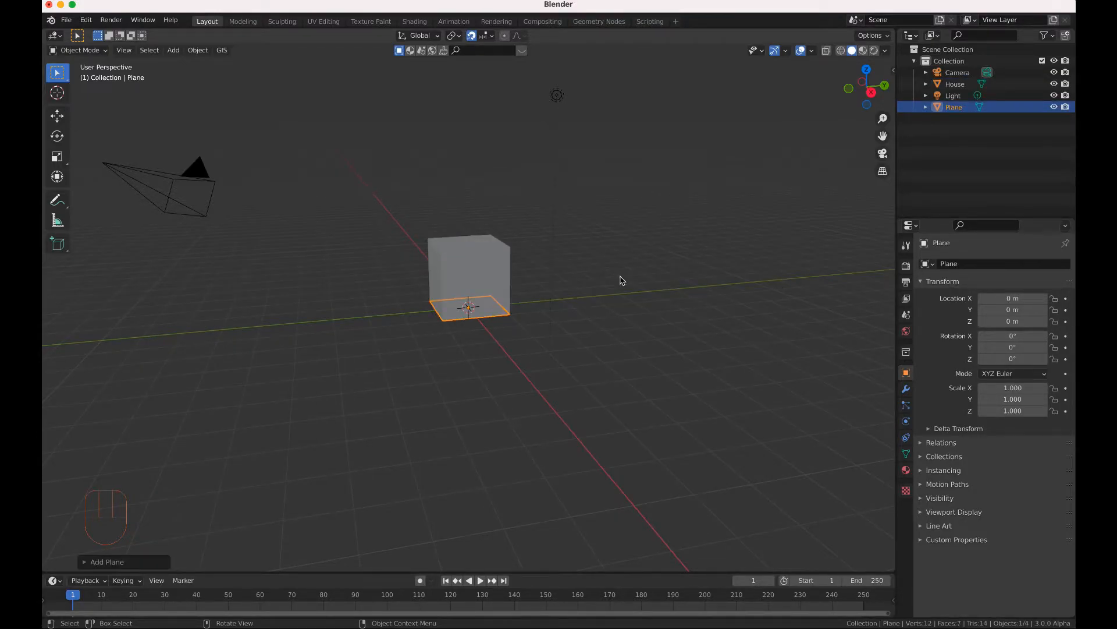
# - Isolate the plane in local view and subdivide its mesh once in Edit Mode
pyautogui.press('shift+ctrl+KP_7')
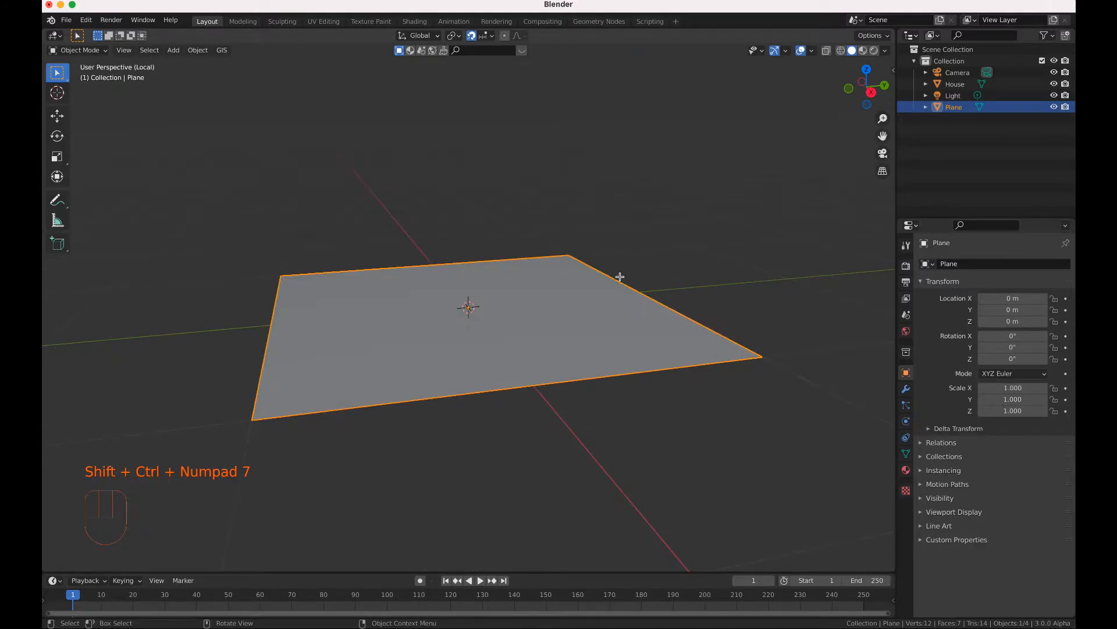
pyautogui.press('Tab')
pyautogui.moveTo(617, 287); pyautogui.dragTo(587, 336, button='right')
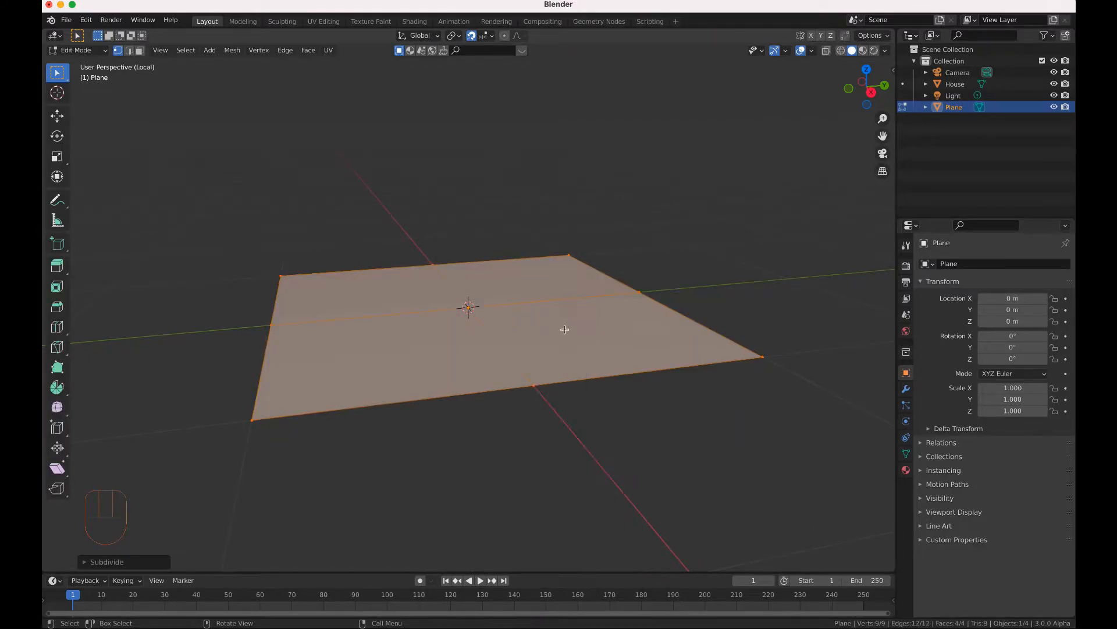
# - Raise the plane's middle row of vertices along X by 1 m in Z to form a gable roof, and turn snapping off
pyautogui.hscroll(-10, 562, 329)
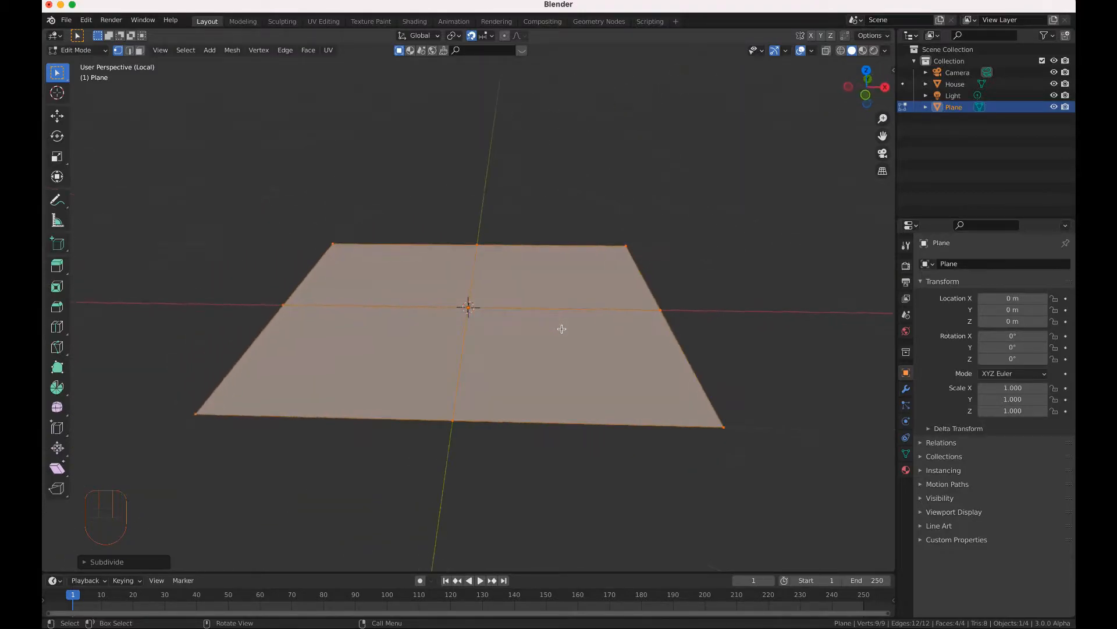
pyautogui.moveTo(268, 288); pyautogui.dragTo(732, 338)
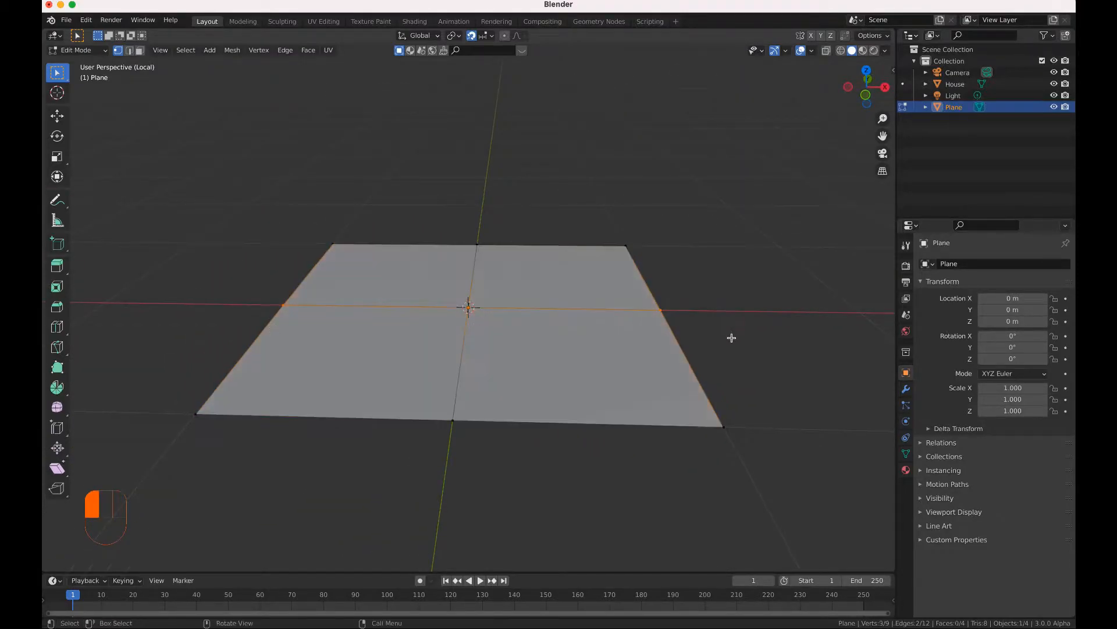
pyautogui.press('g')
pyautogui.press('z')
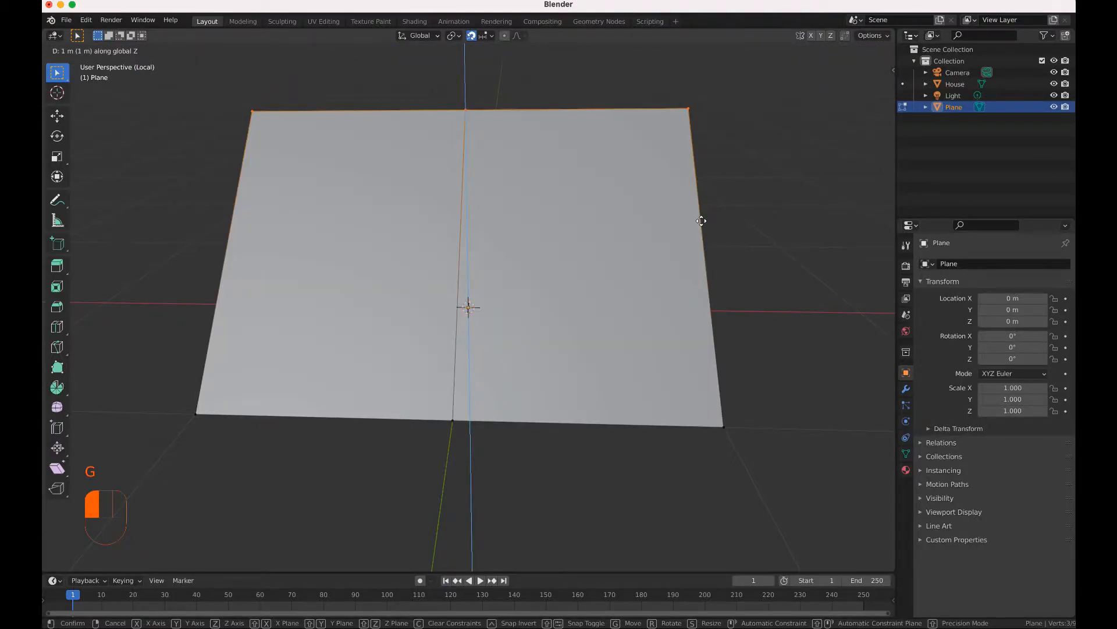
pyautogui.click(702, 221)
pyautogui.hscroll(10, 701, 221)
pyautogui.press('Tab')
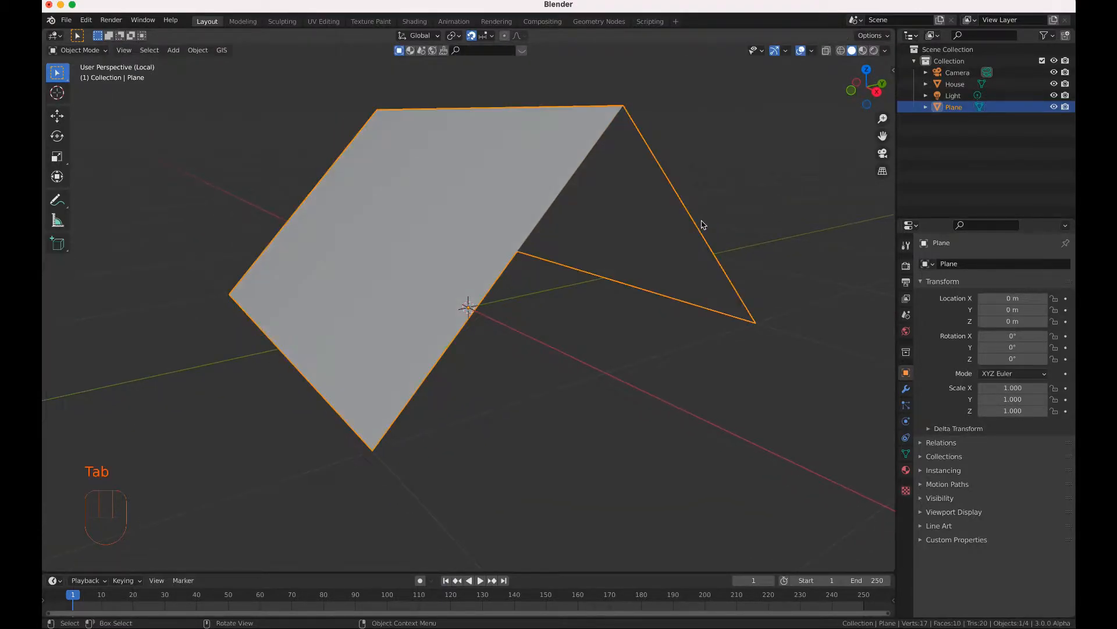
pyautogui.hscroll(-5, 703, 225)
pyautogui.click(472, 36)
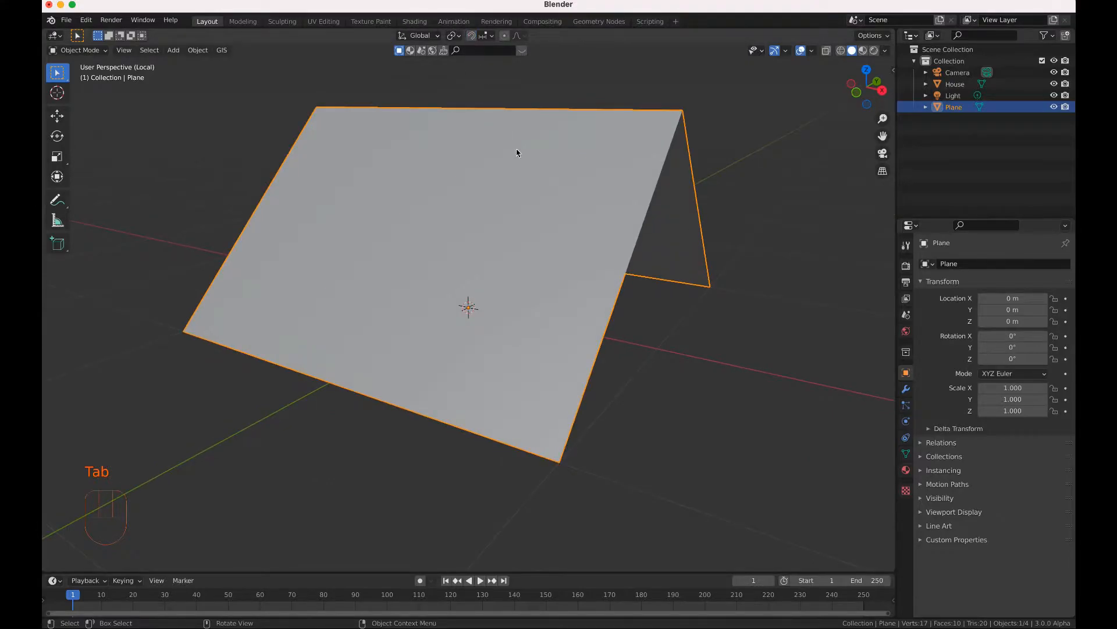
# - Examine the gable roof from different sides, checking where its origin point lies relative to the mesh
pyautogui.hscroll(-5, 528, 162)
pyautogui.keyDown('super'); pyautogui.scroll(-5, 528, 163); pyautogui.keyUp('super')
pyautogui.hscroll(10, 528, 162)
pyautogui.hscroll(-5, 528, 163)
pyautogui.hscroll(15, 528, 162)
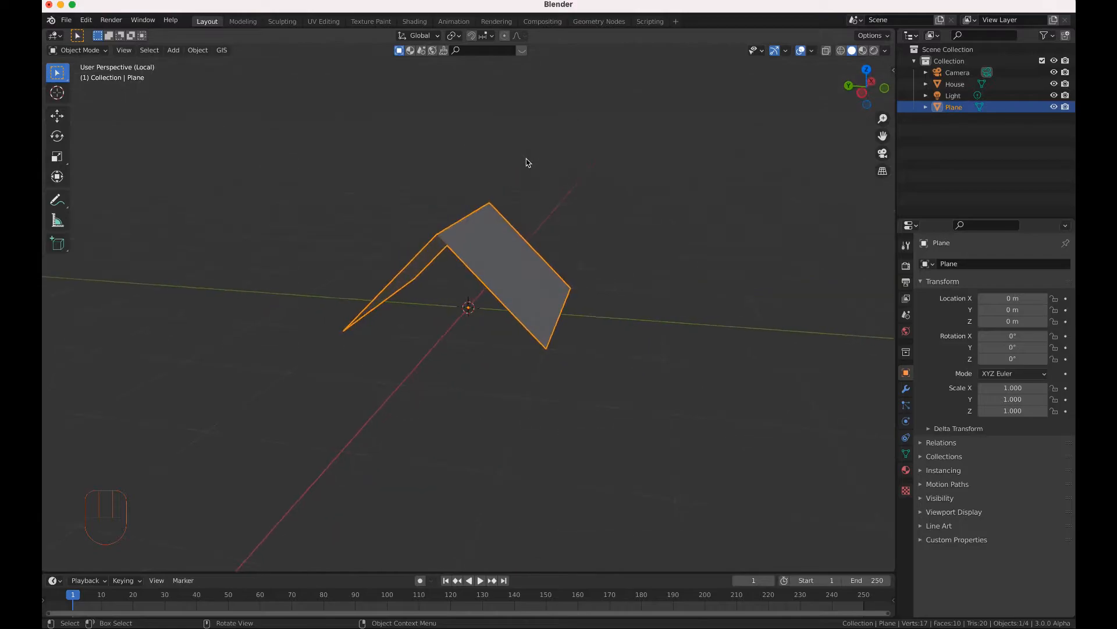
pyautogui.hscroll(15, 528, 162)
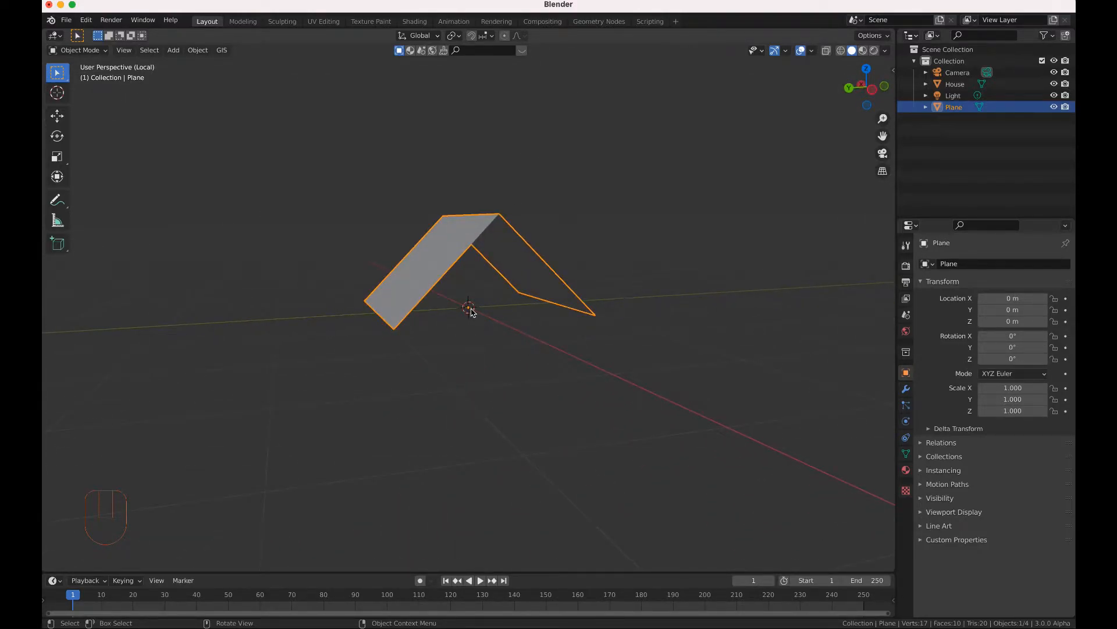
pyautogui.click(198, 50)
pyautogui.hscroll(5, 475, 312)
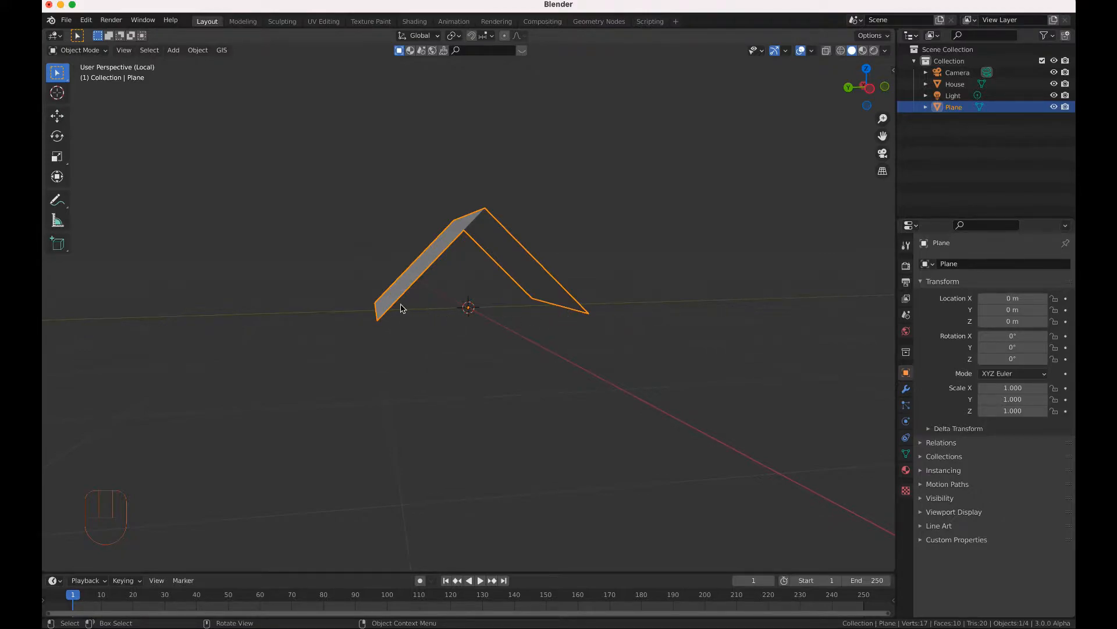
pyautogui.hscroll(5, 564, 312)
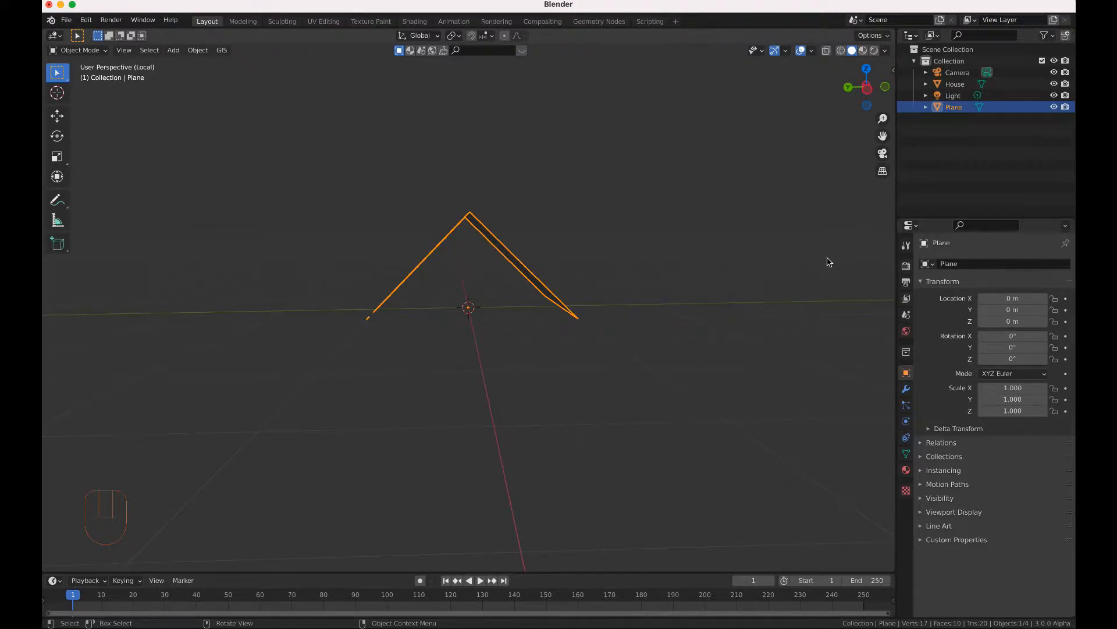
# - Select the House object and leave local view to inspect the cube and its origin at the base
pyautogui.click(954, 84)
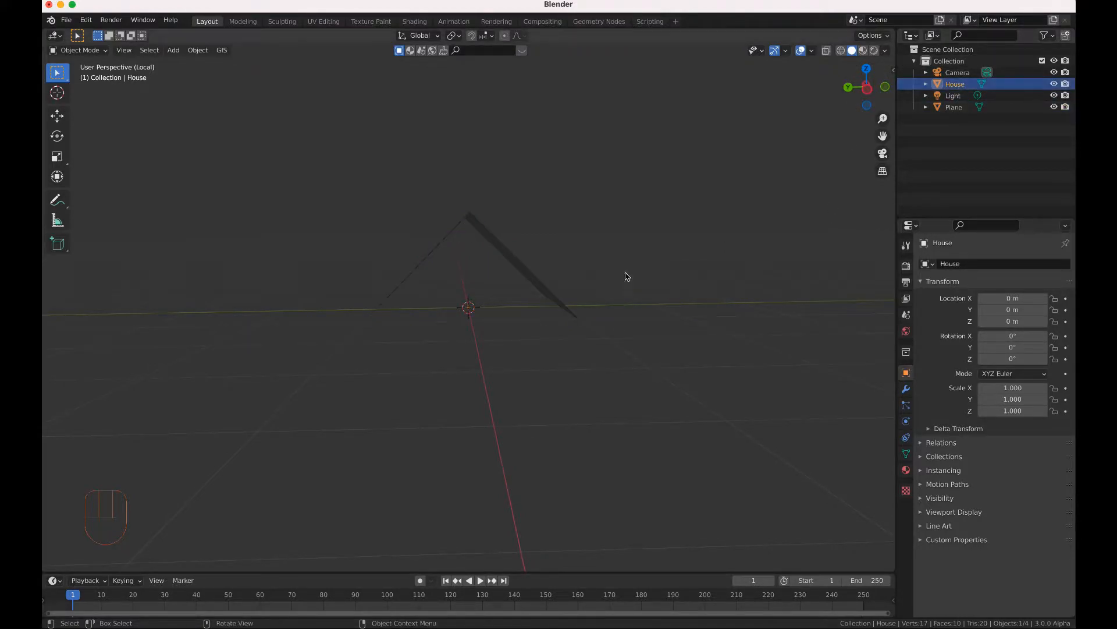
pyautogui.press('shift+ctrl+KP_7')
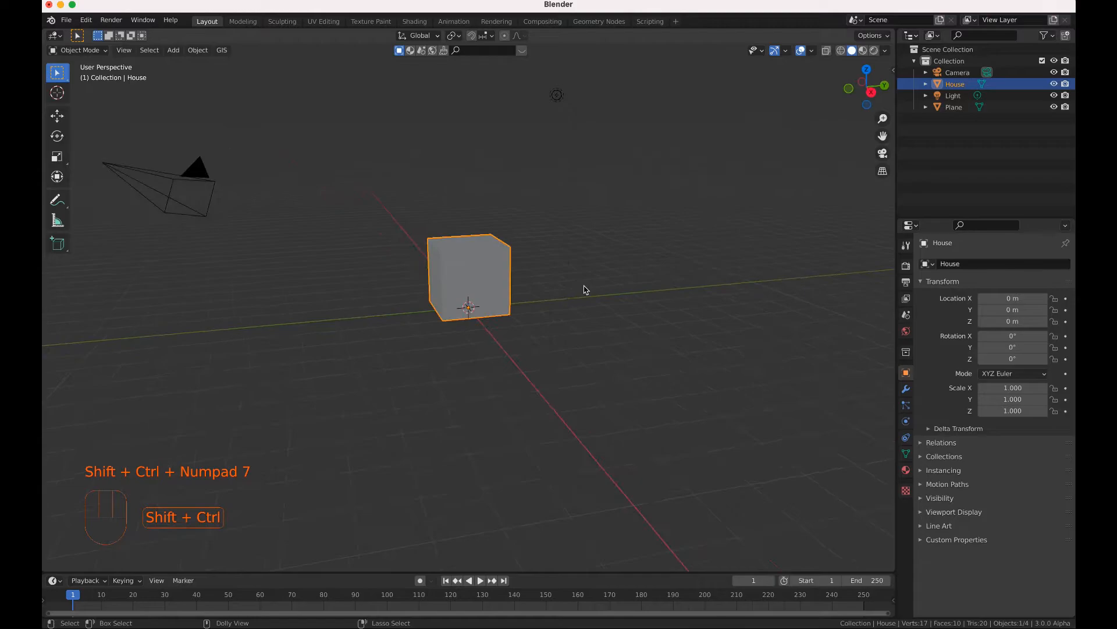
pyautogui.scroll(-4, 586, 290)
pyautogui.scroll(1, 559, 309)
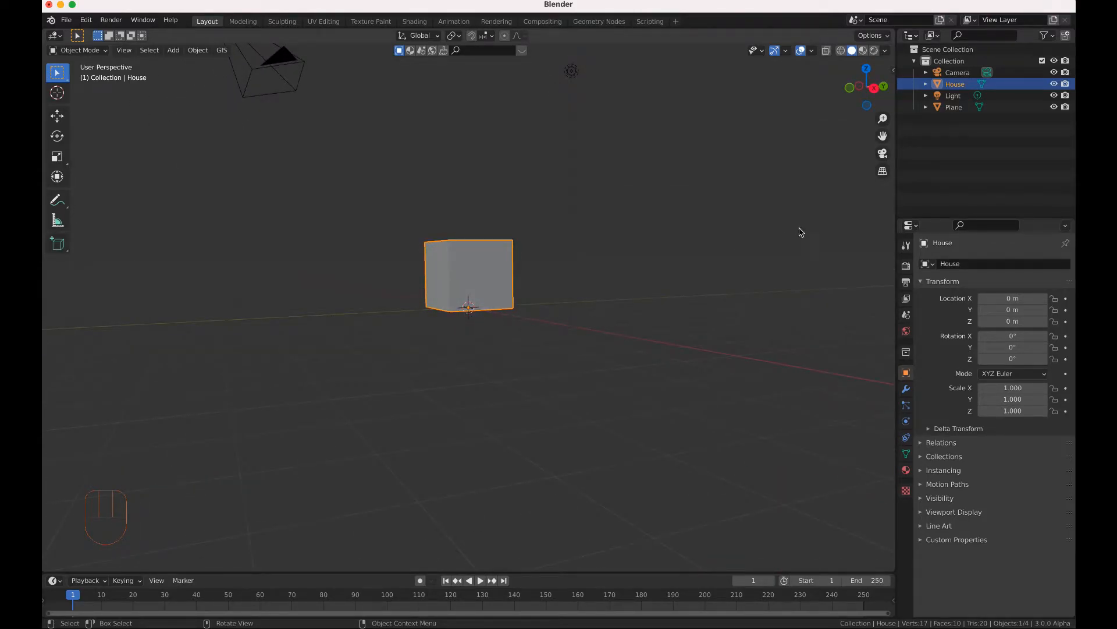
pyautogui.hscroll(-5, 546, 260)
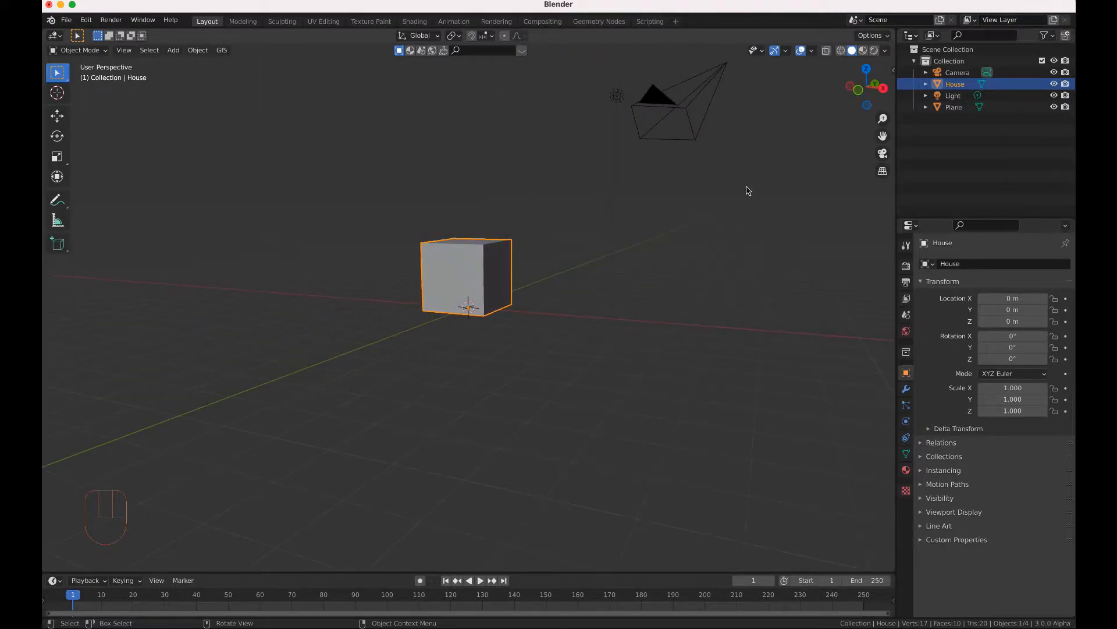
pyautogui.hscroll(-5, 540, 291)
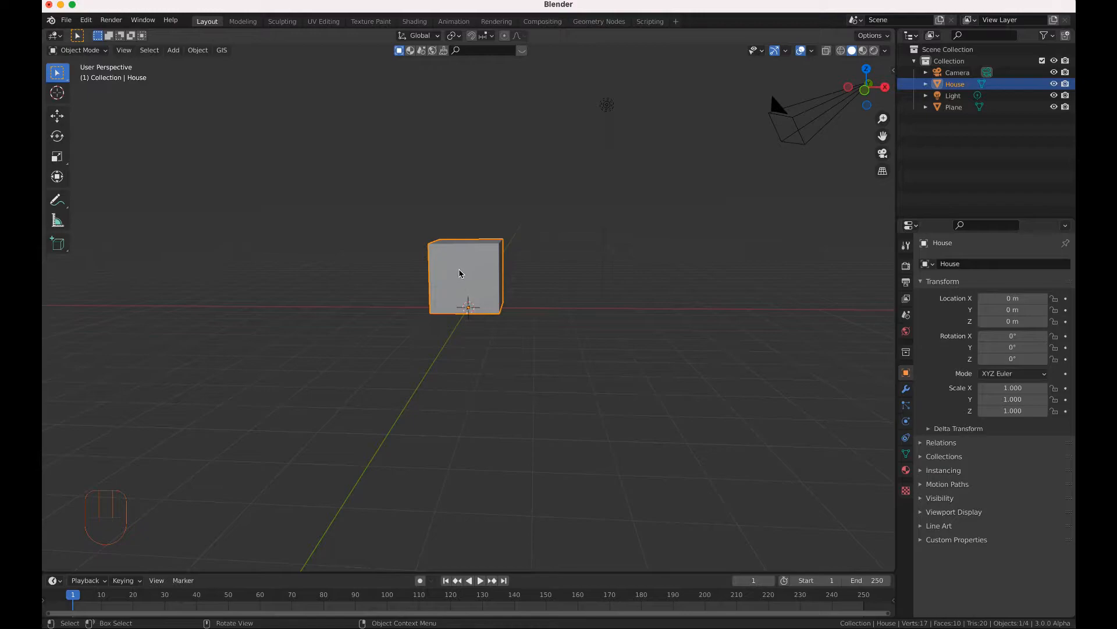
# - Try scaling the House object uniformly about its base origin
pyautogui.press('s')
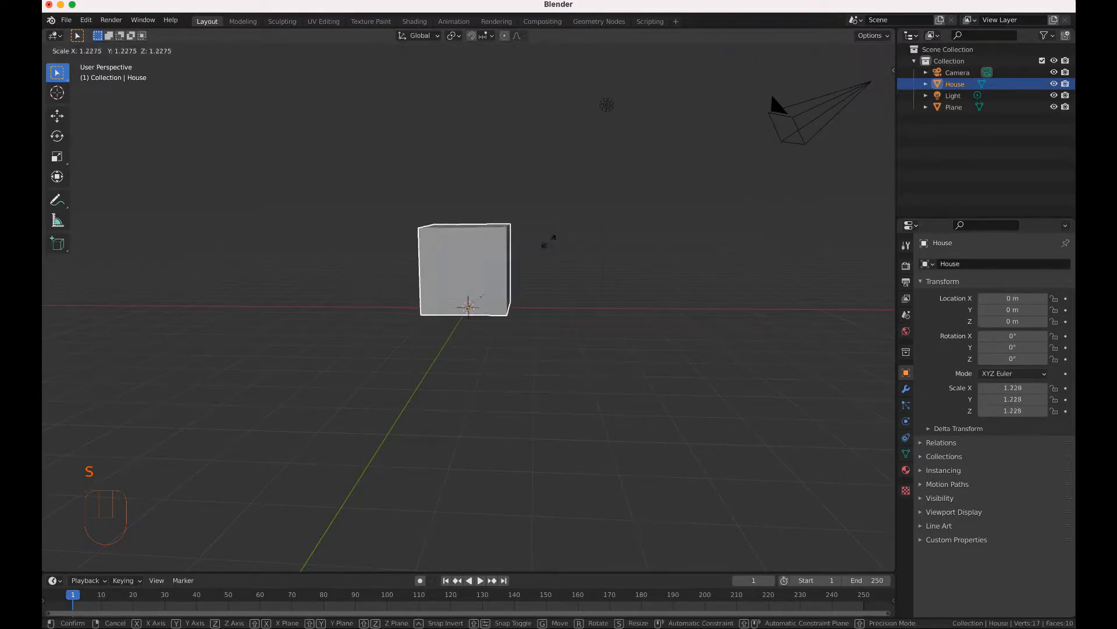
pyautogui.rightClick(595, 246)
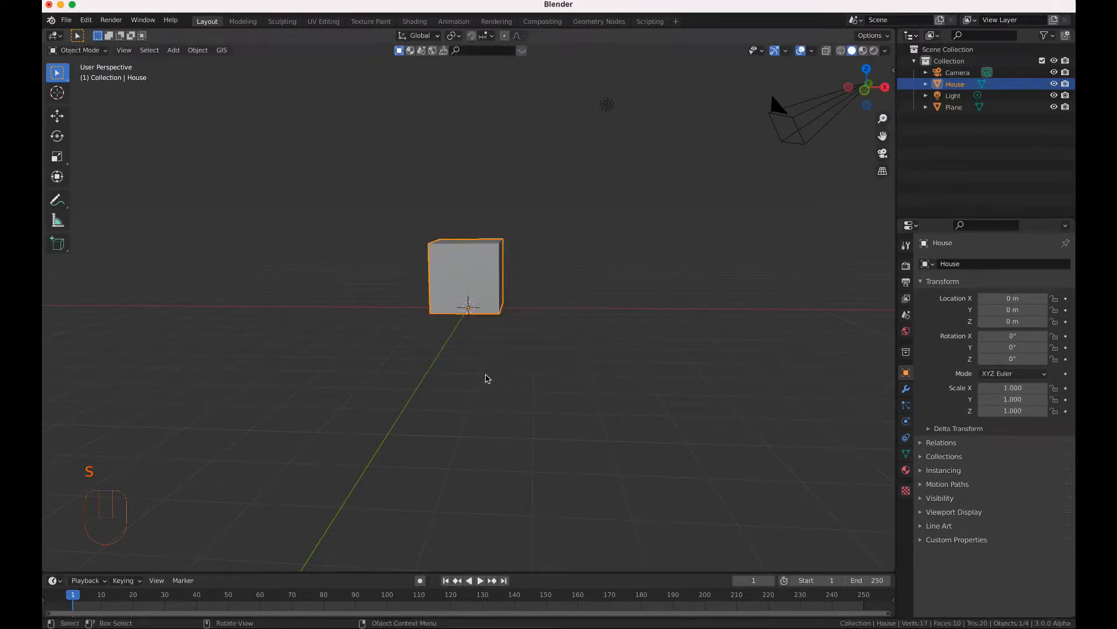
pyautogui.hscroll(-5, 646, 268)
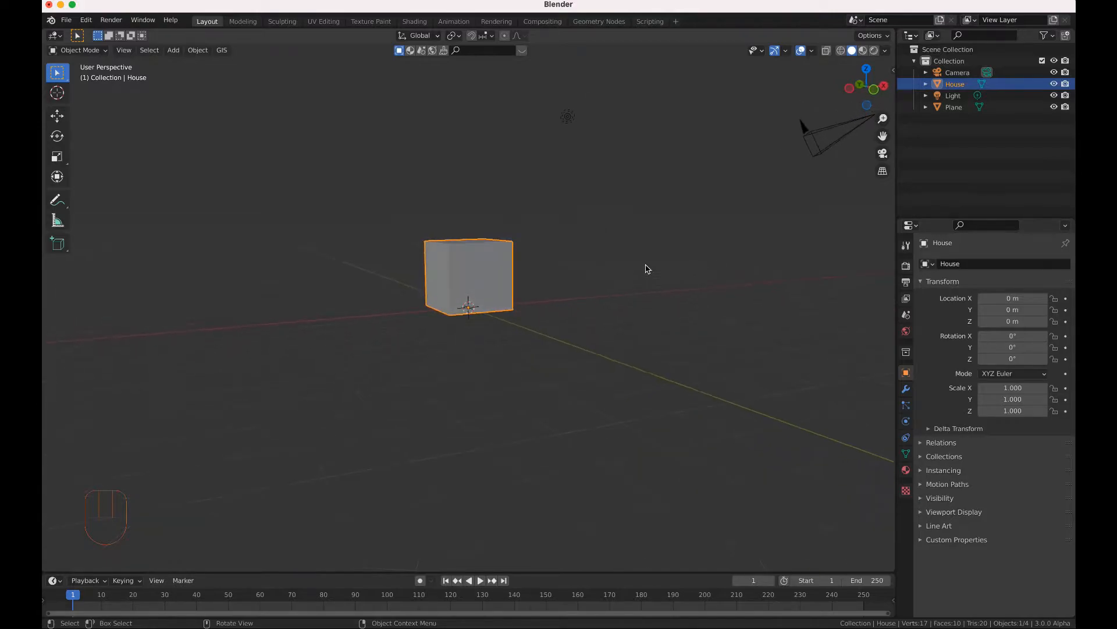
pyautogui.scroll(3, 647, 269)
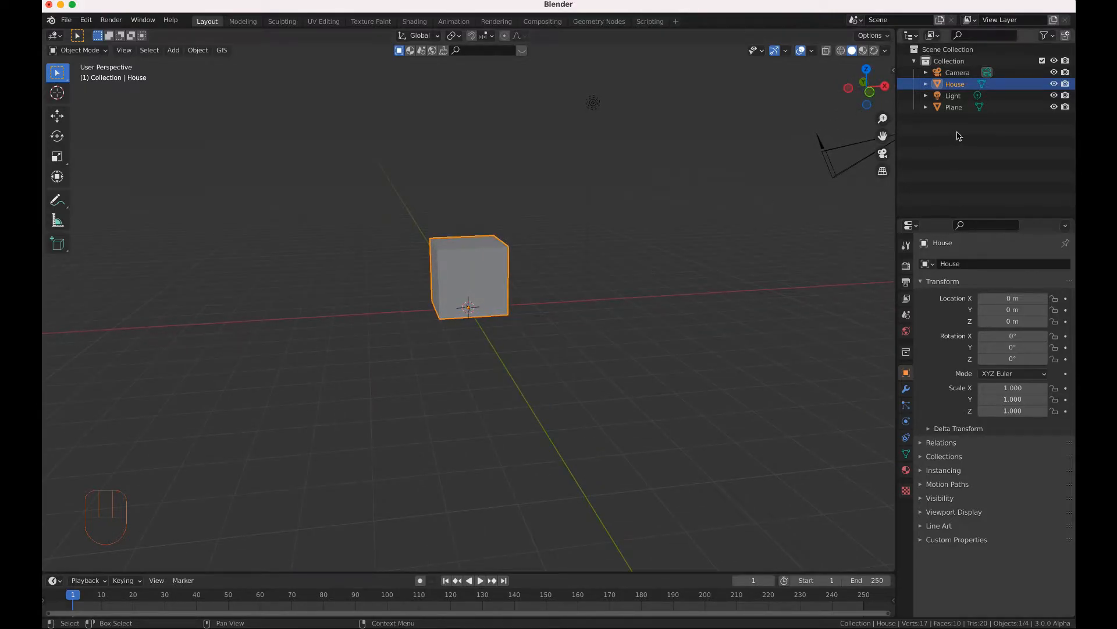
pyautogui.hscroll(-2, 660, 255)
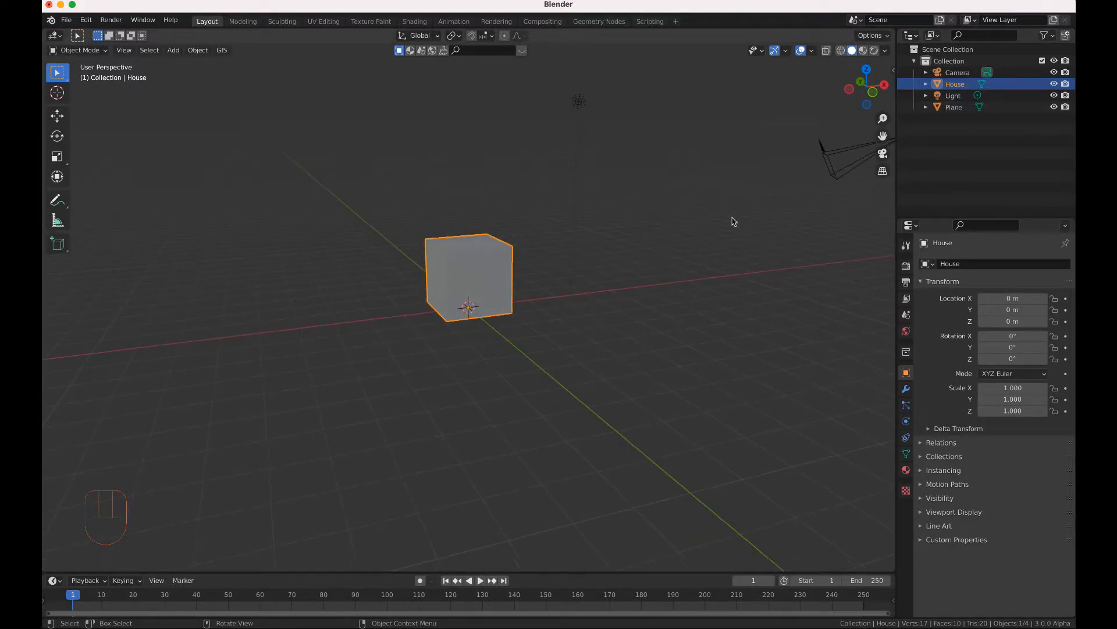
# - Rename the gable-shaped Plane object as Roof
pyautogui.click(952, 108)
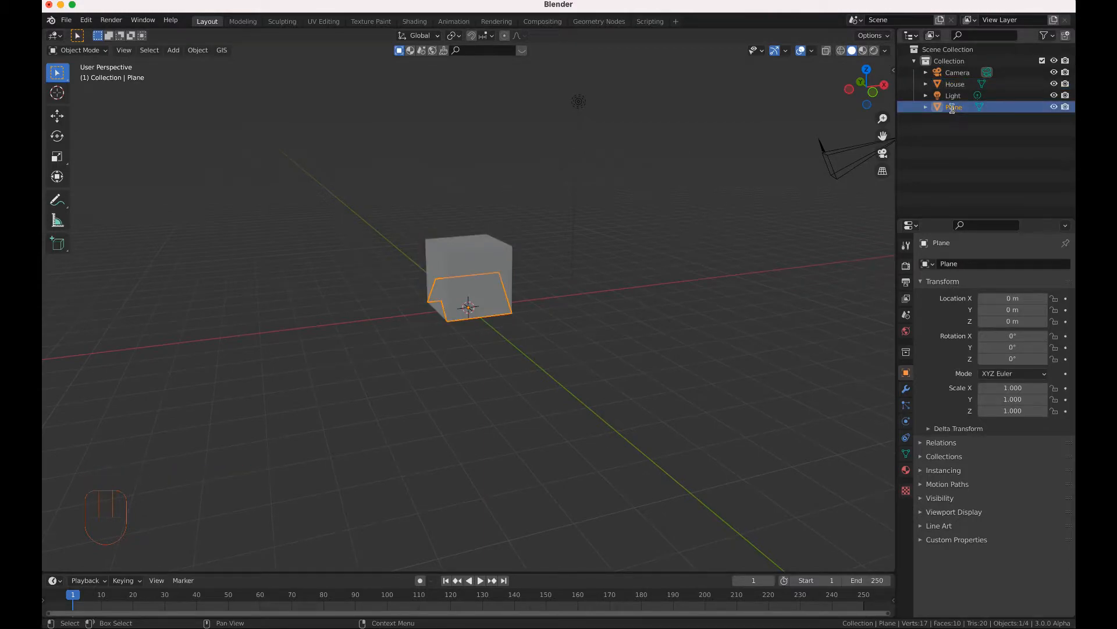
pyautogui.doubleClick(953, 109)
pyautogui.press('BackSpace')
pyautogui.write('Pl')
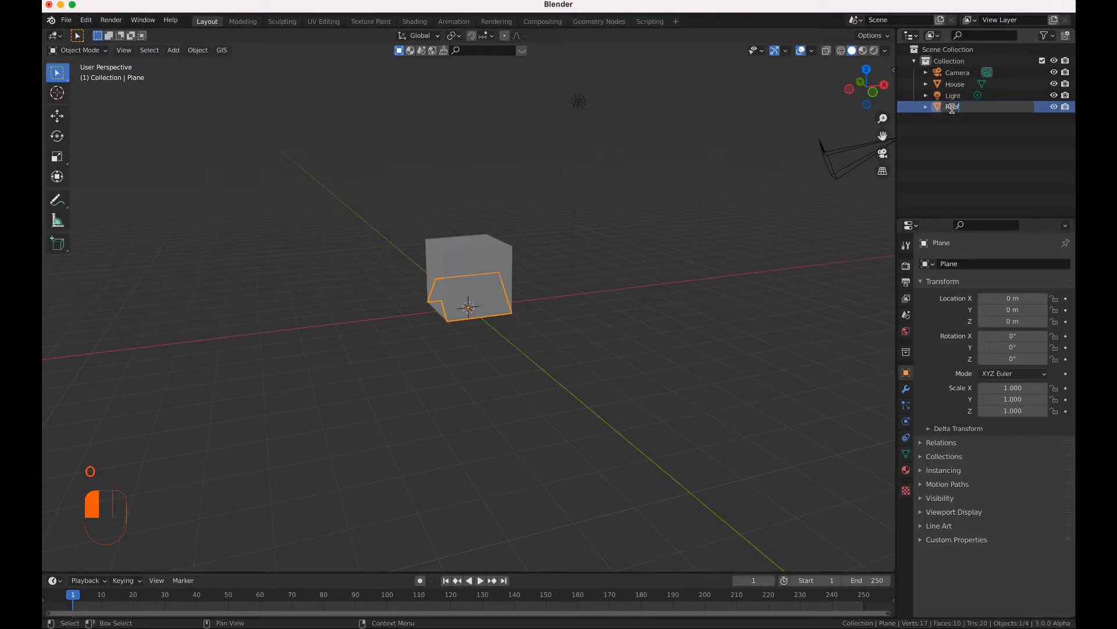
pyautogui.press('Return')
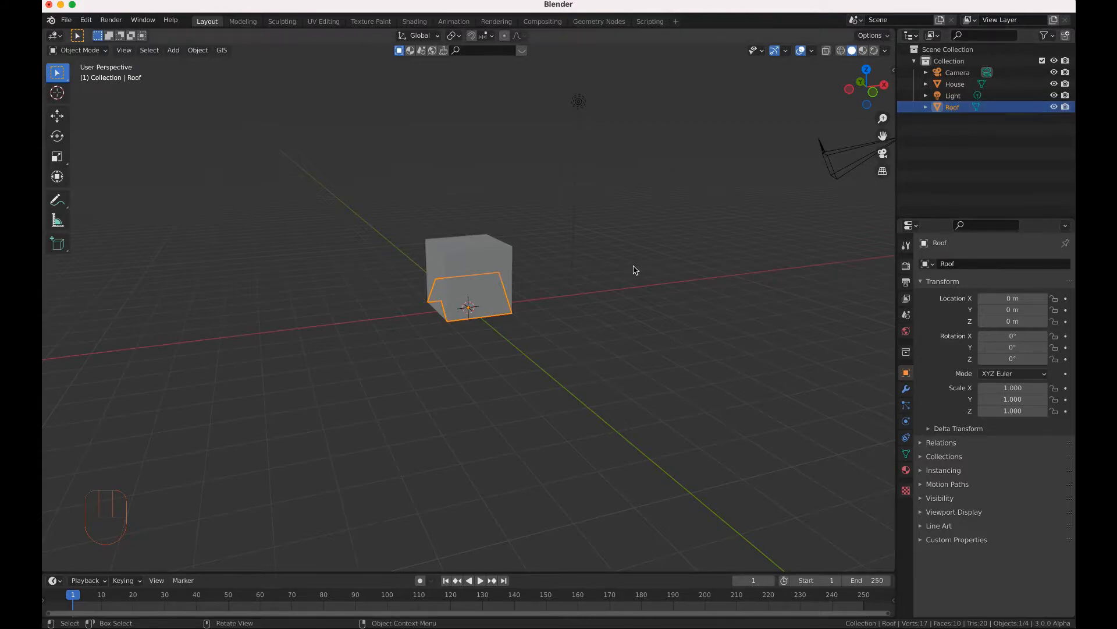
# - Add a new mesh plane and scale it up in Edit Mode by a factor of about 43.8 as a large ground surface
pyautogui.hotkey('shift', 'a')
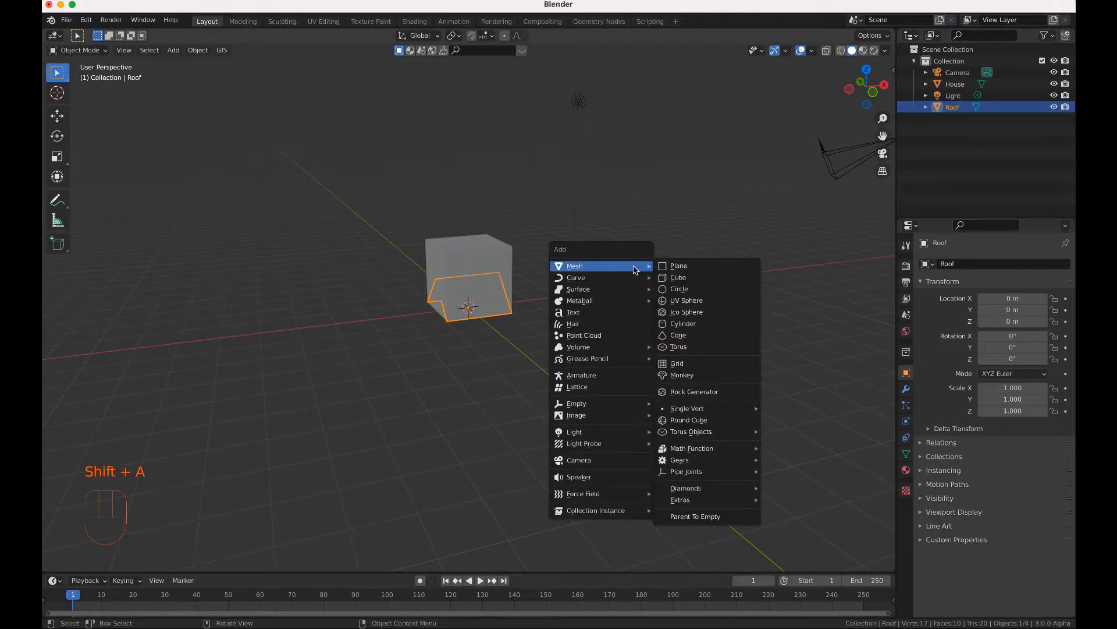
pyautogui.click(675, 268)
pyautogui.press('Tab')
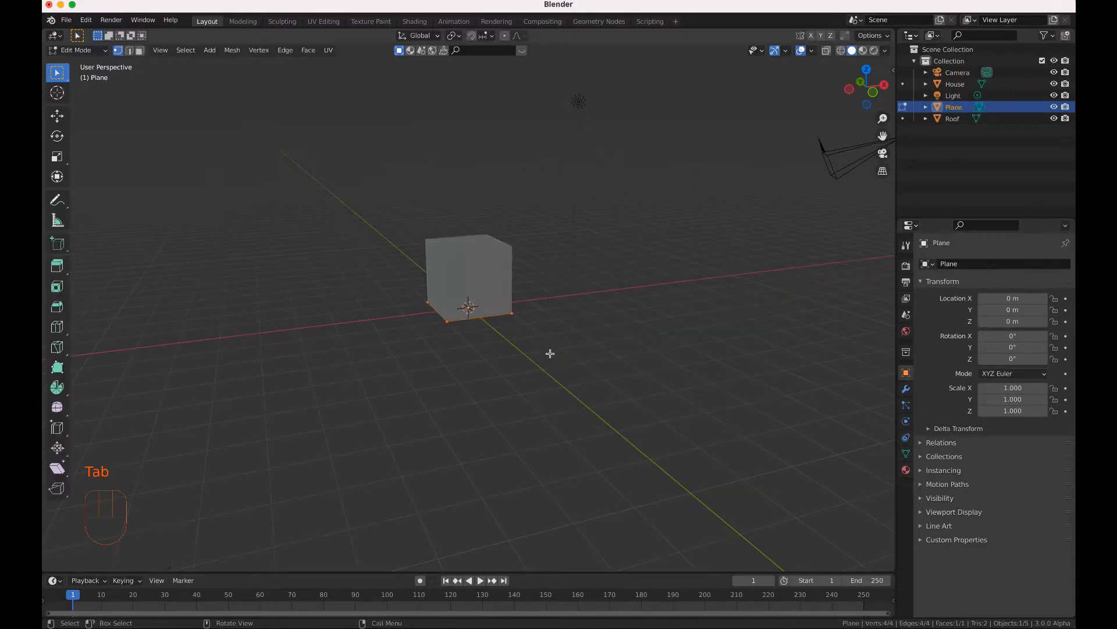
pyautogui.press('s')
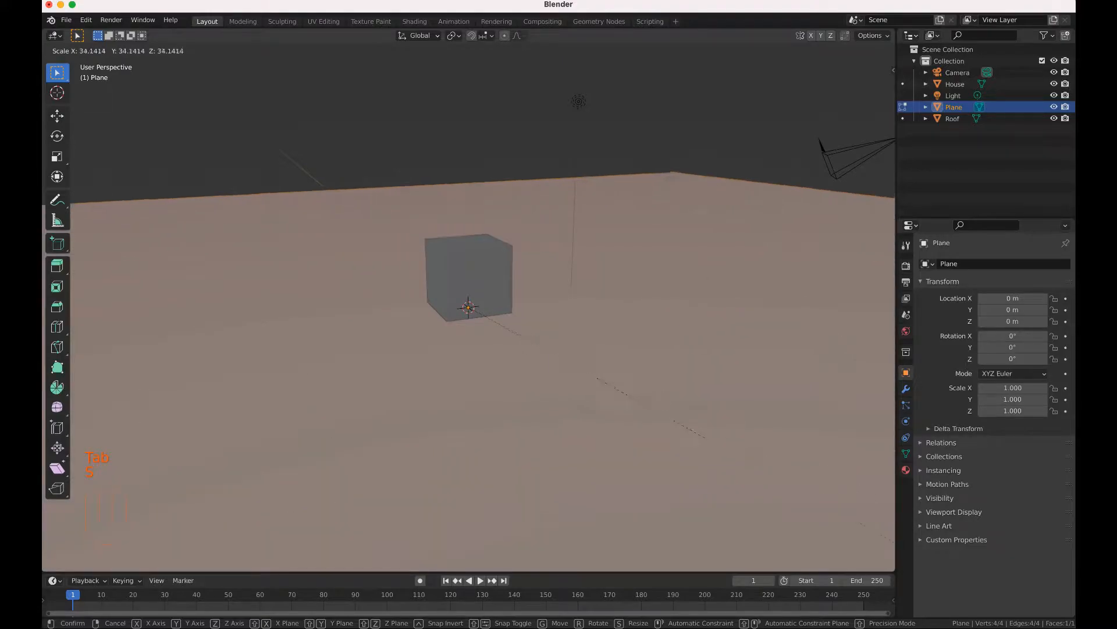
pyautogui.click(612, 266)
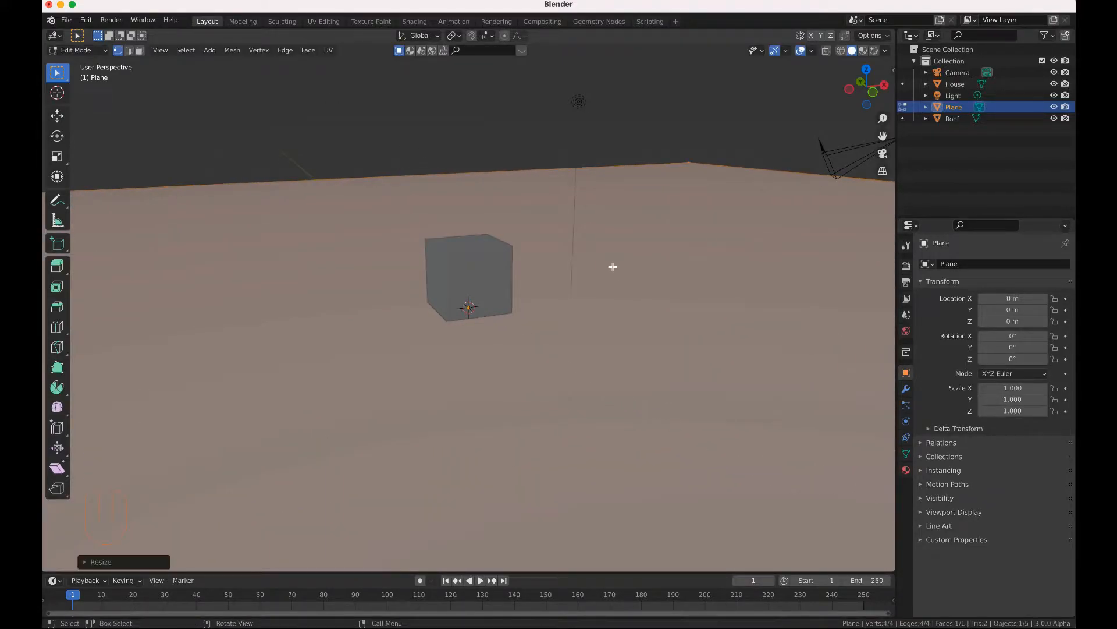
pyautogui.press('Tab')
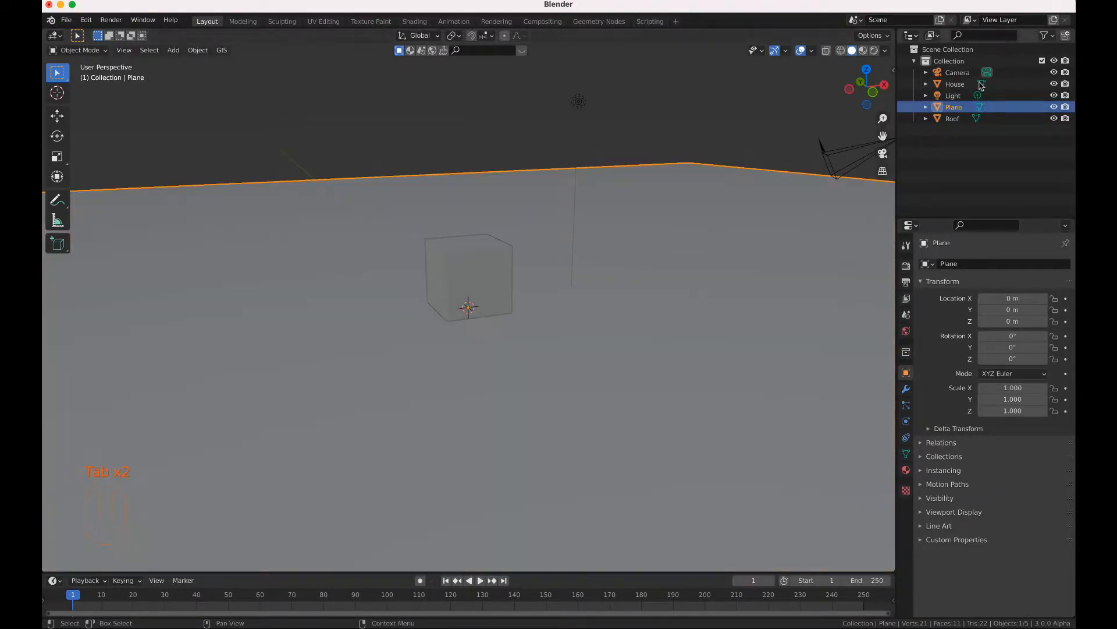
# - Rename the large ground plane as GN
pyautogui.doubleClick(953, 108)
pyautogui.press('BackSpace')
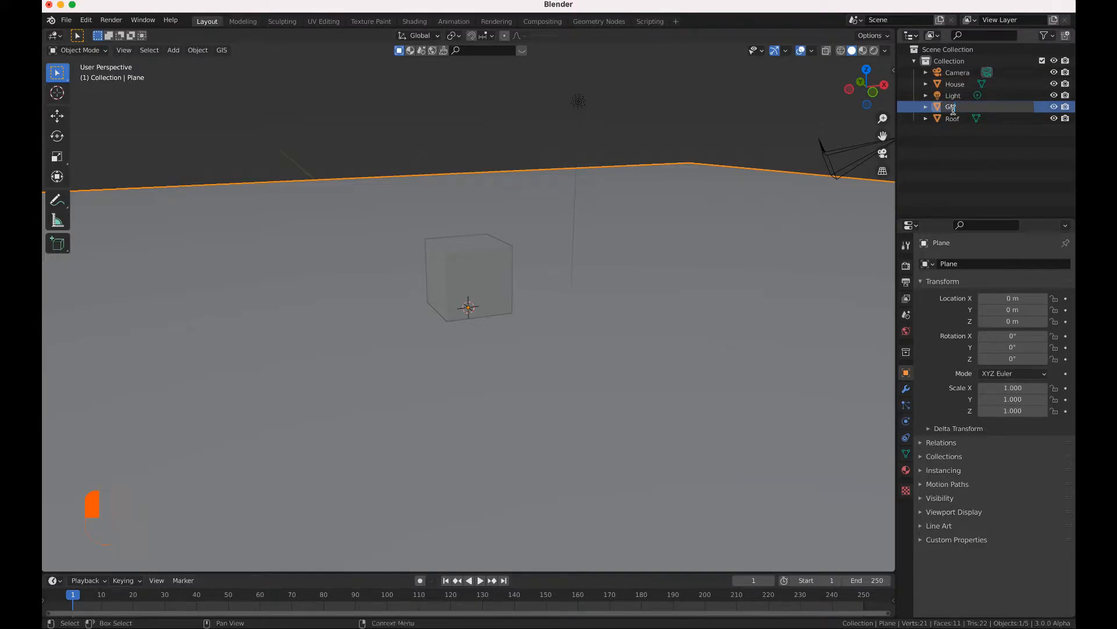
pyautogui.press('Return')
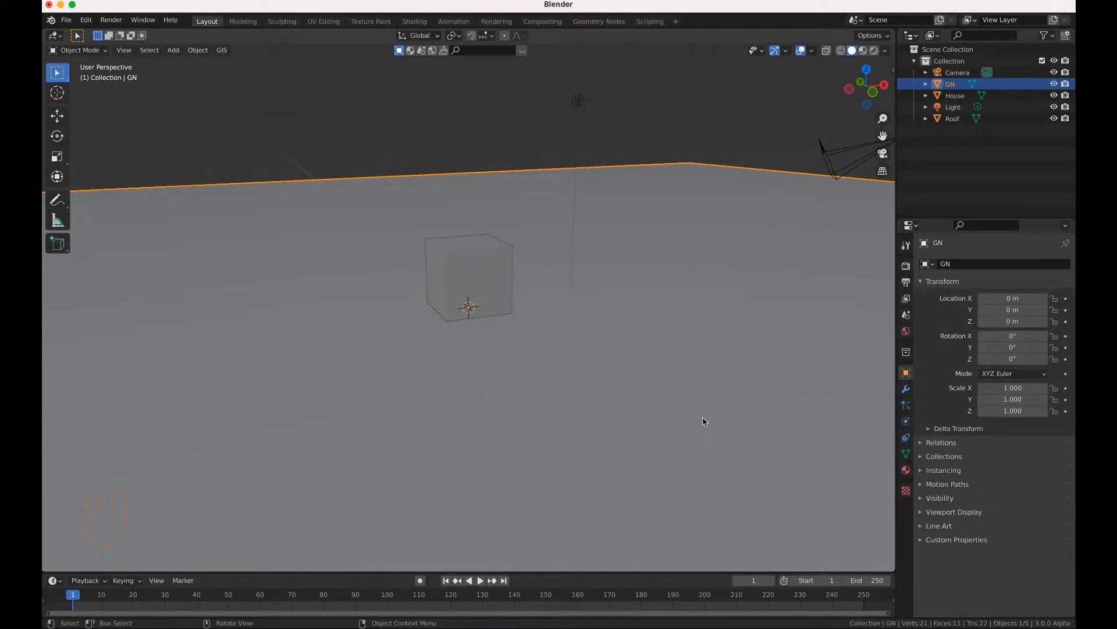
# - Create a new geometry node tree for GN in the Geometry Nodes workspace and enlarge the node editor
pyautogui.click(582, 25)
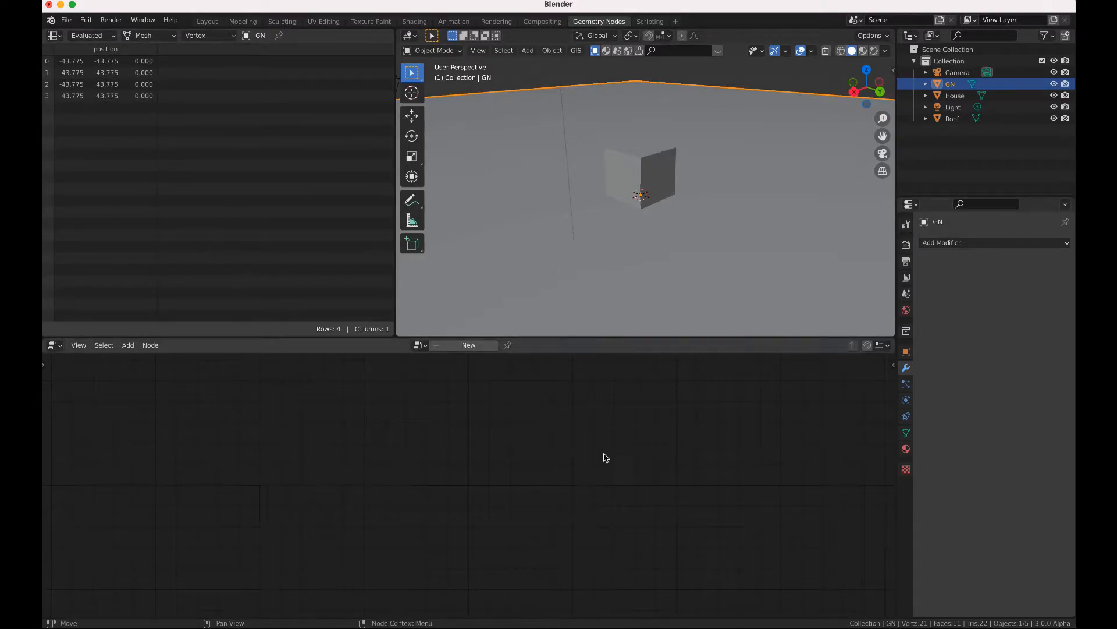
pyautogui.click(487, 345)
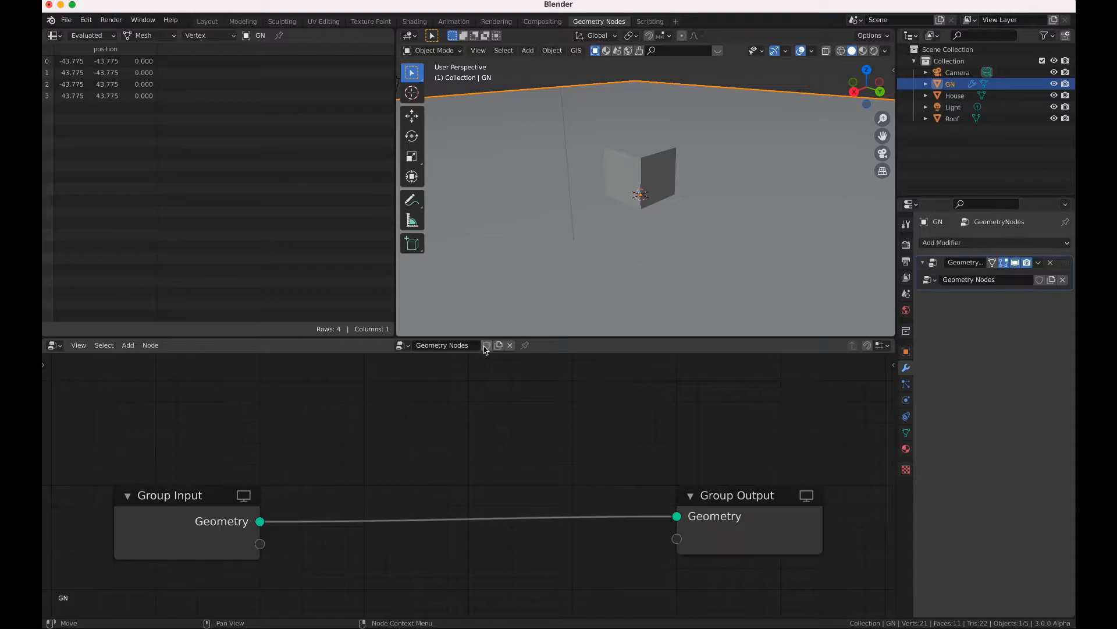
pyautogui.moveTo(599, 336); pyautogui.dragTo(608, 257)
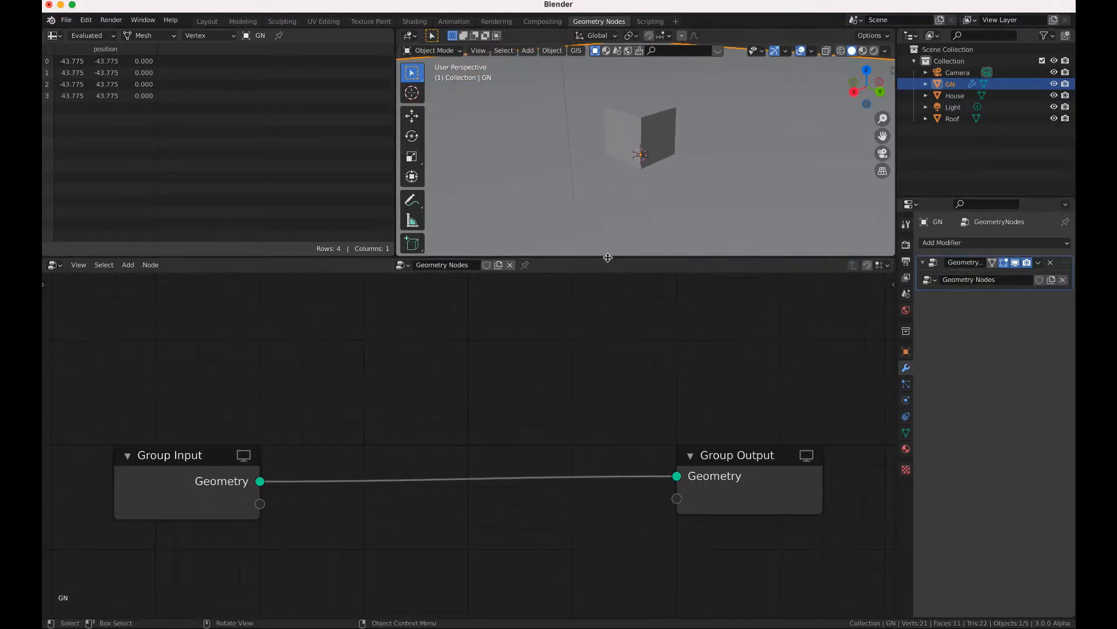
# - Spread the Group Input and Group Output nodes apart to make room between them
pyautogui.scroll(1, 492, 400)
pyautogui.scroll(-2, 492, 400)
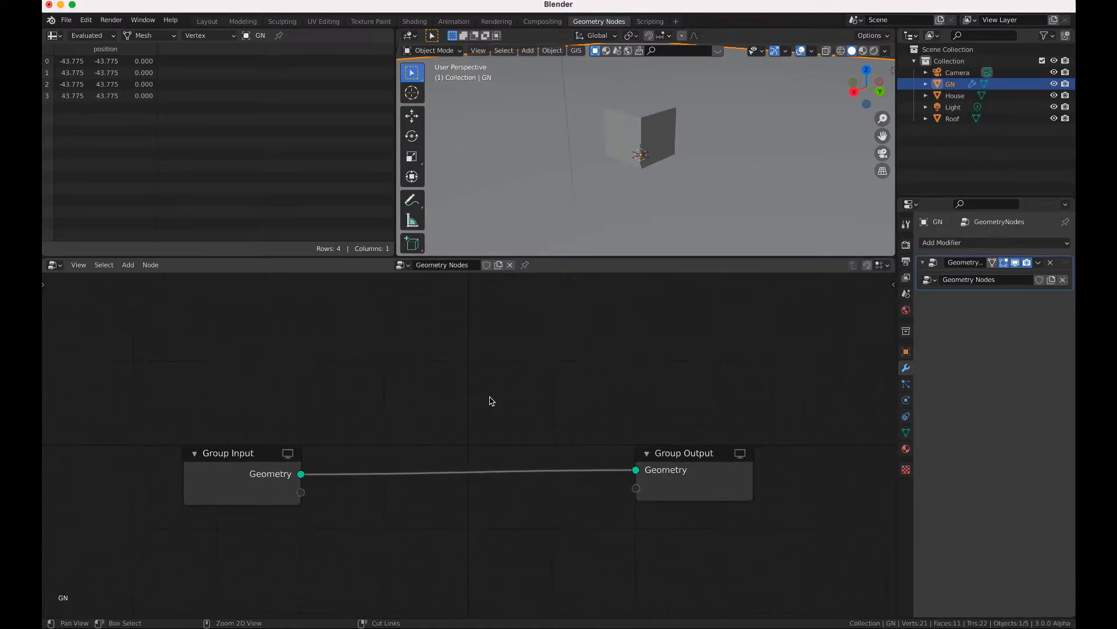
pyautogui.keyDown('ctrl'); pyautogui.scroll(-4, 492, 401); pyautogui.keyUp('ctrl')
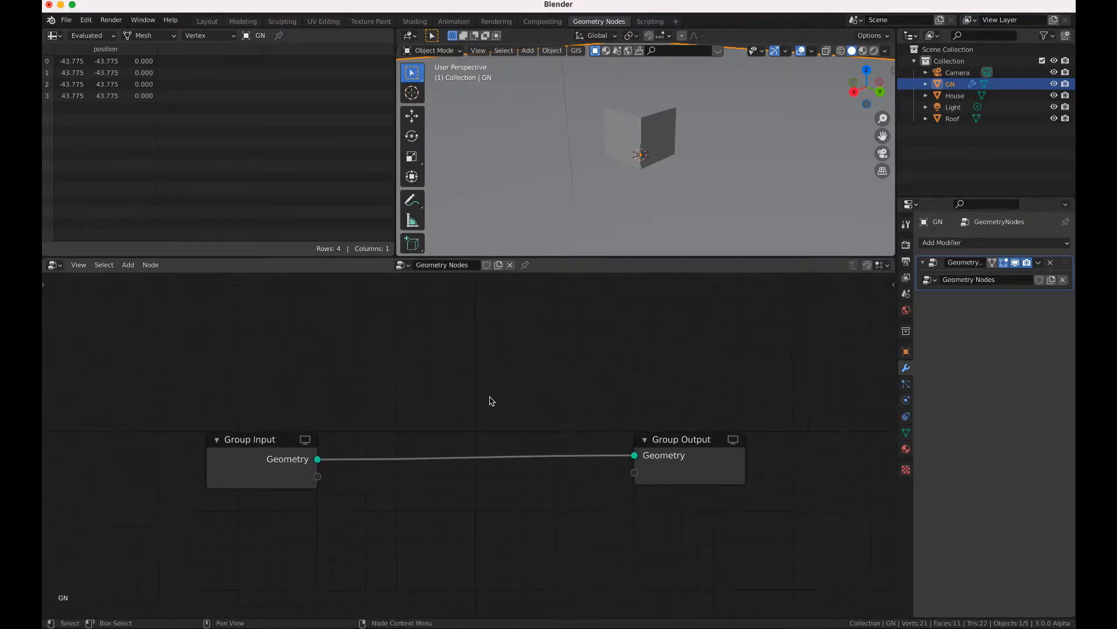
pyautogui.scroll(-1, 490, 397)
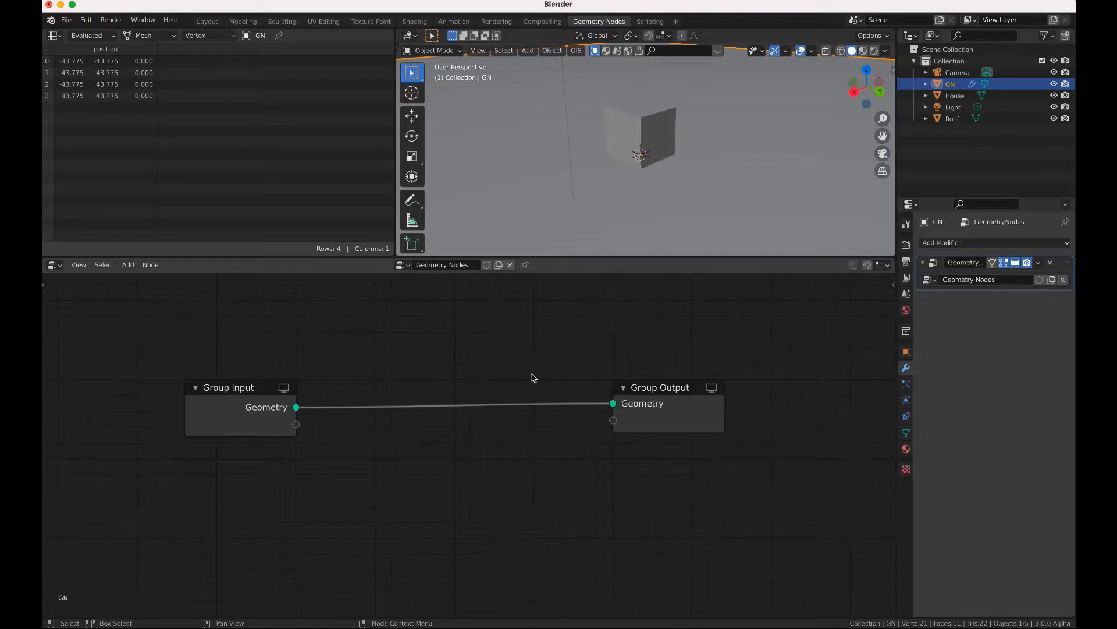
pyautogui.moveTo(235, 395); pyautogui.dragTo(205, 379)
pyautogui.click(676, 396)
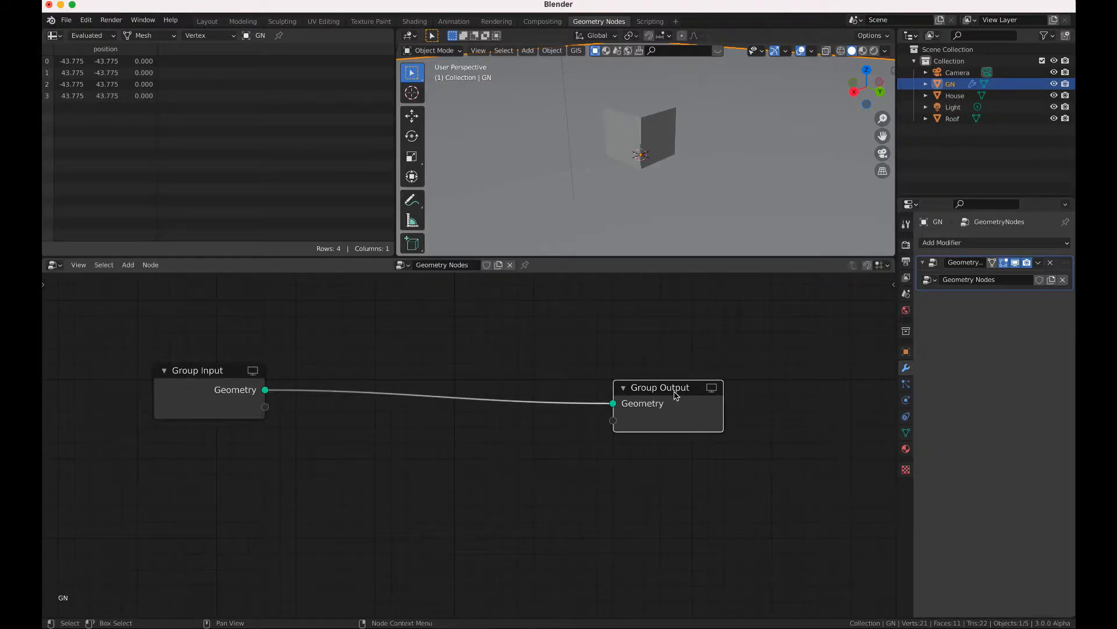
pyautogui.click(763, 359)
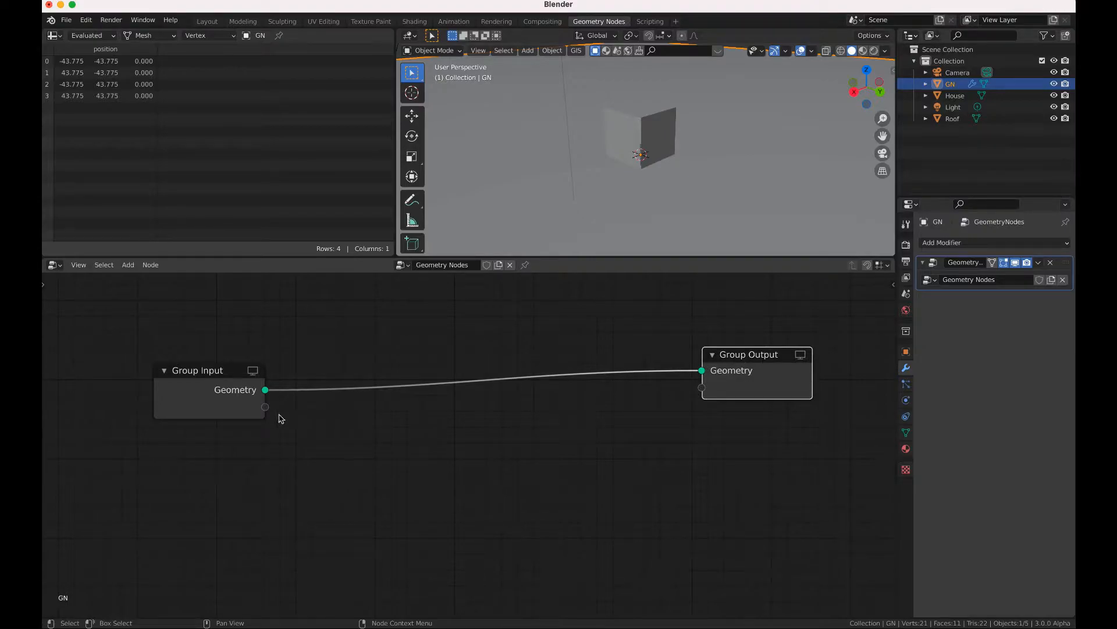
pyautogui.moveTo(210, 374); pyautogui.dragTo(195, 369)
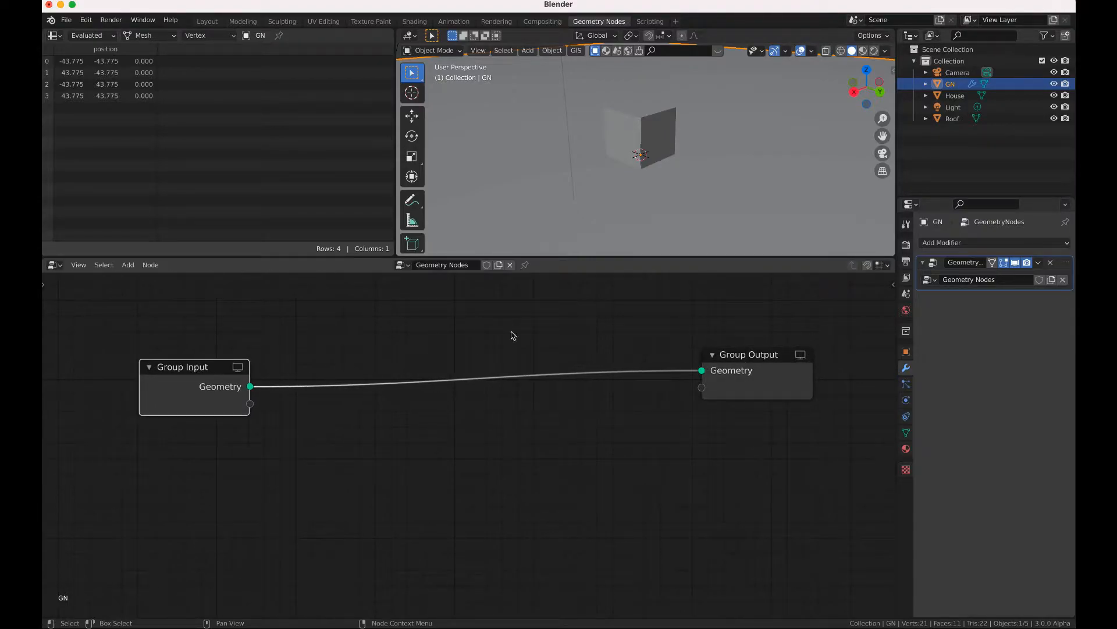
# - Insert a Point Distribute node on the link between Group Input and Group Output
pyautogui.scroll(-5, 585, 206)
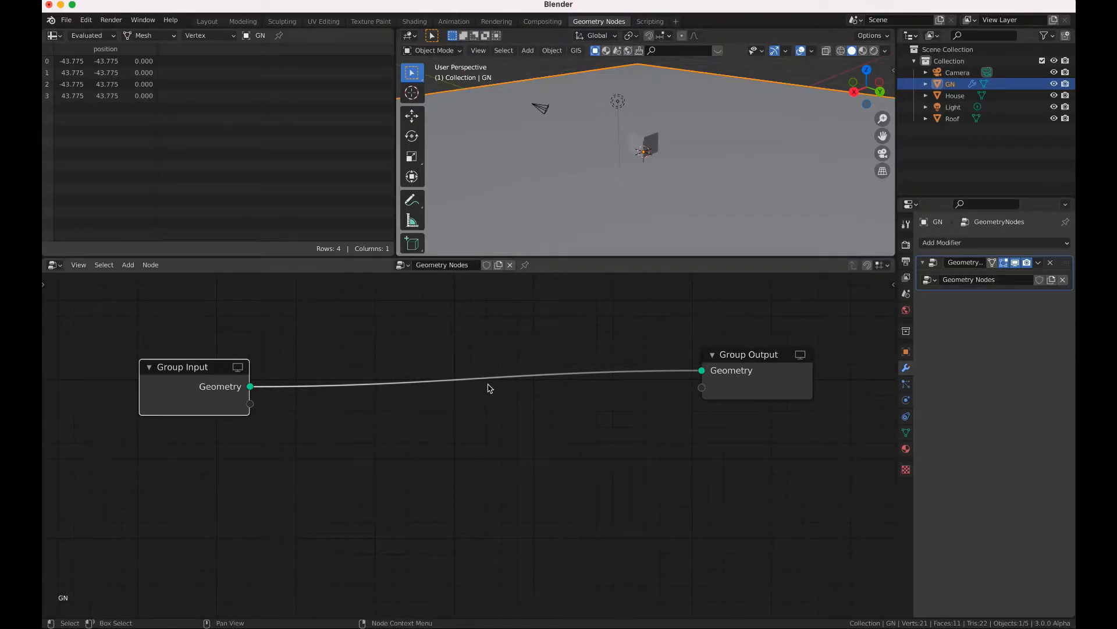
pyautogui.hotkey('shift', 'a')
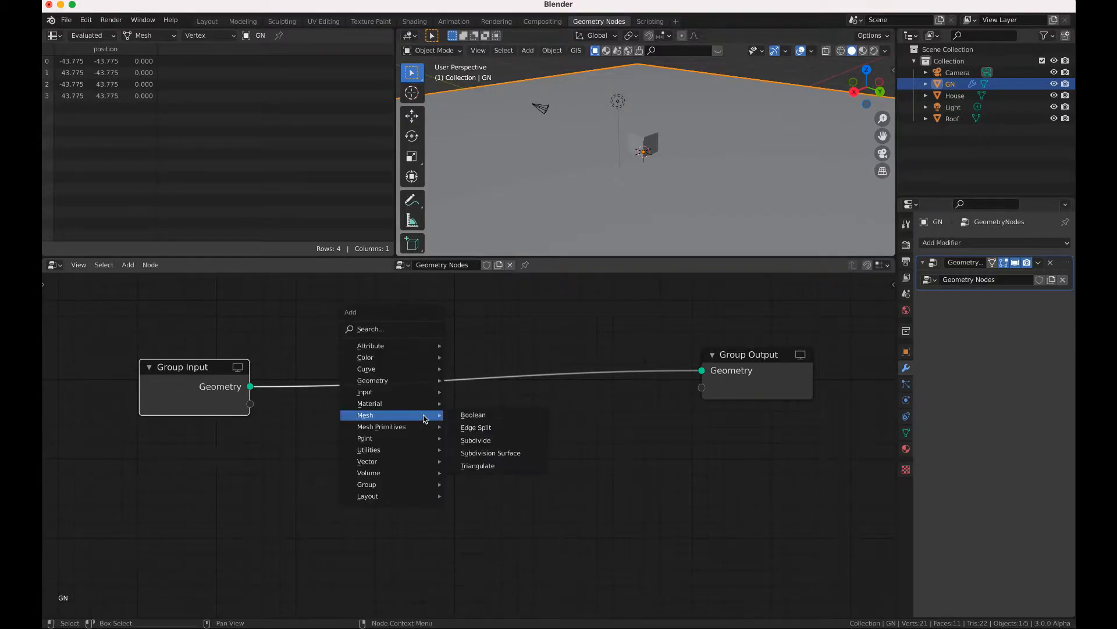
pyautogui.moveTo(421, 440)
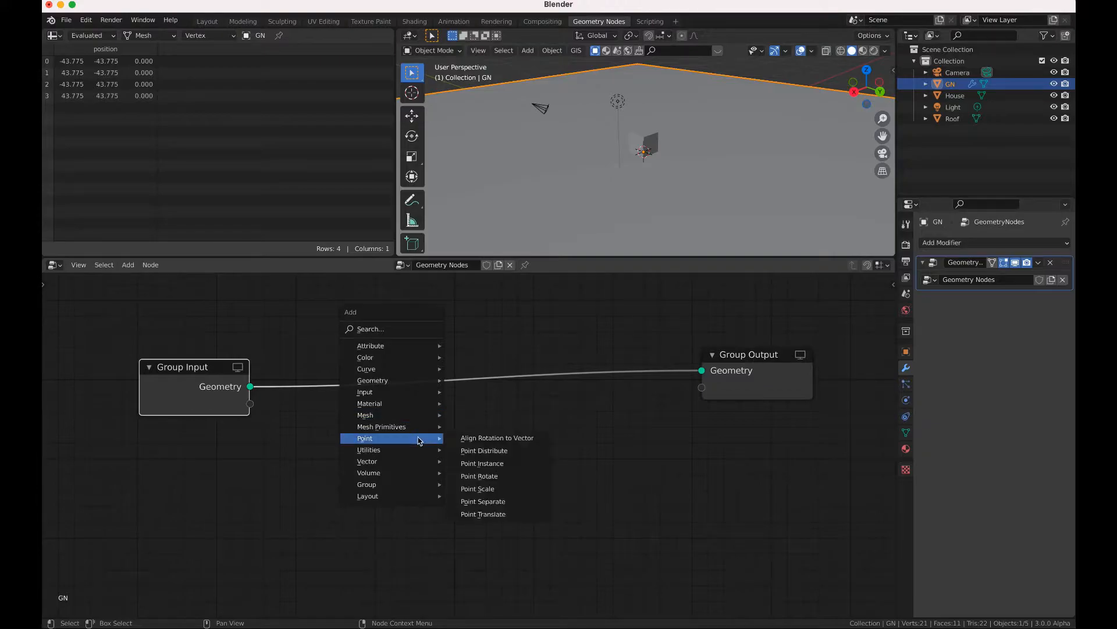
pyautogui.click(484, 450)
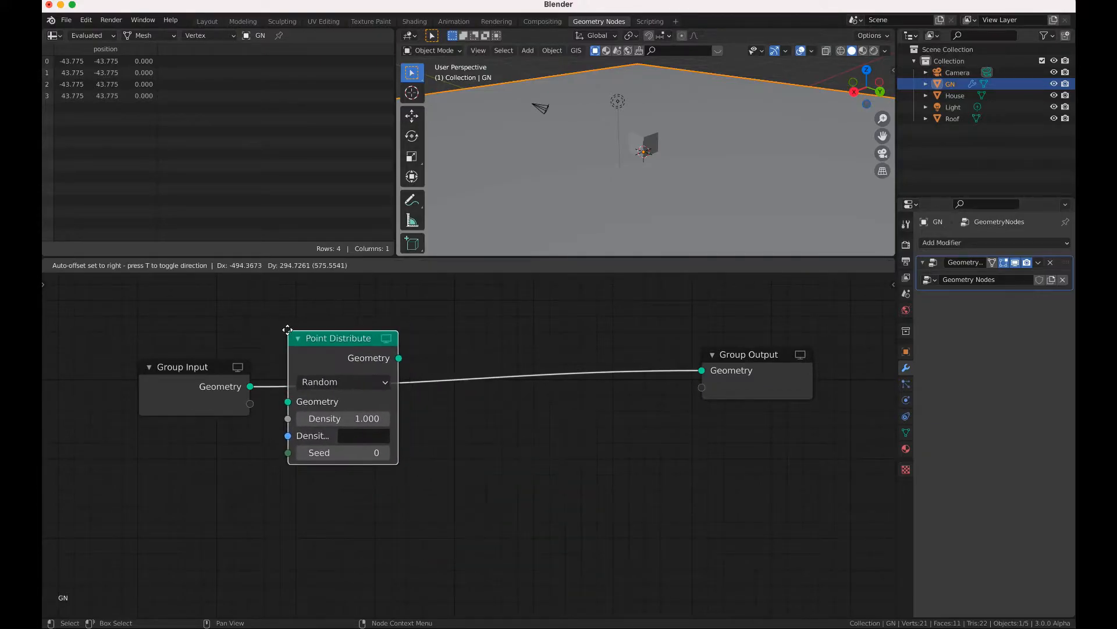
pyautogui.click(278, 326)
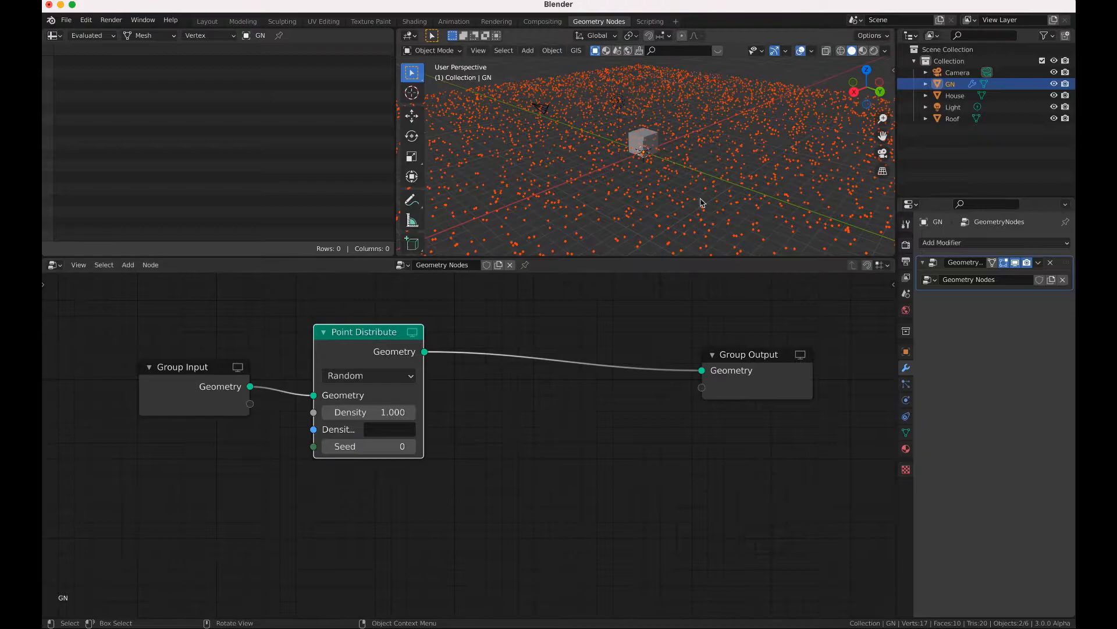
# - Move Group Output farther away and insert a Point Instance node before it, with House as the instanced object
pyautogui.hscroll(5, 474, 398)
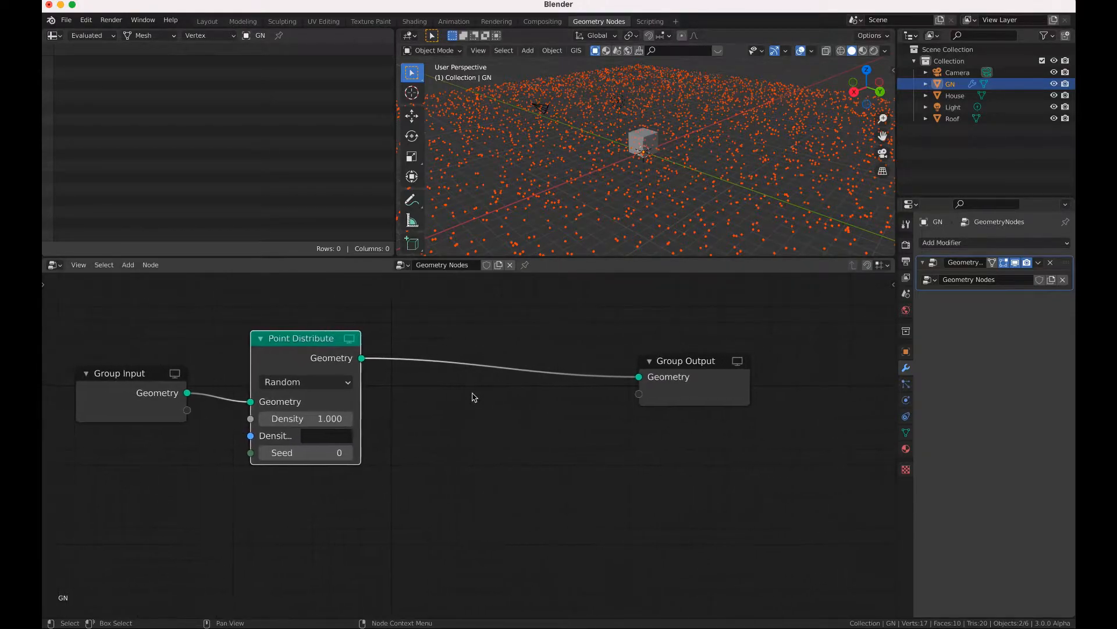
pyautogui.moveTo(695, 361); pyautogui.dragTo(817, 315)
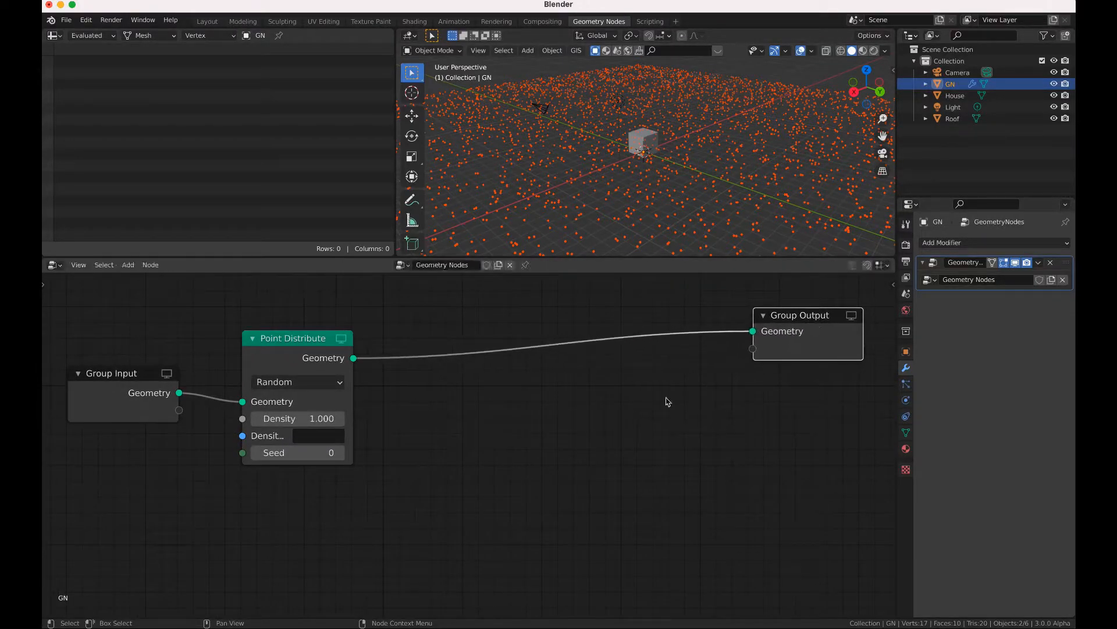
pyautogui.hotkey('shift', 'a')
pyautogui.moveTo(592, 419)
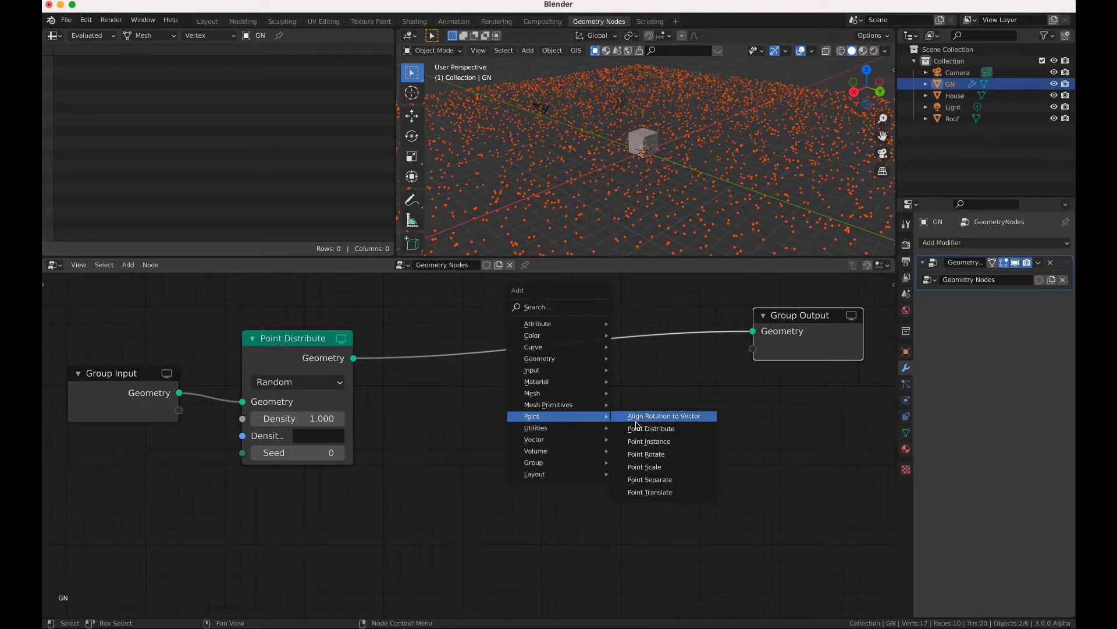
pyautogui.click(649, 441)
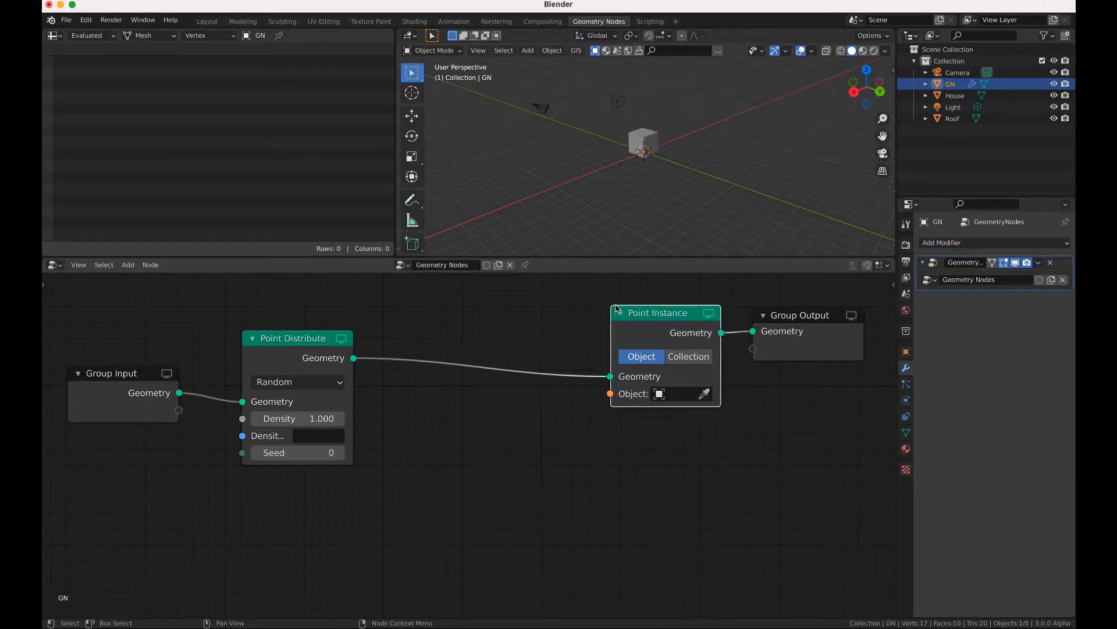
pyautogui.click(582, 300)
pyautogui.click(627, 394)
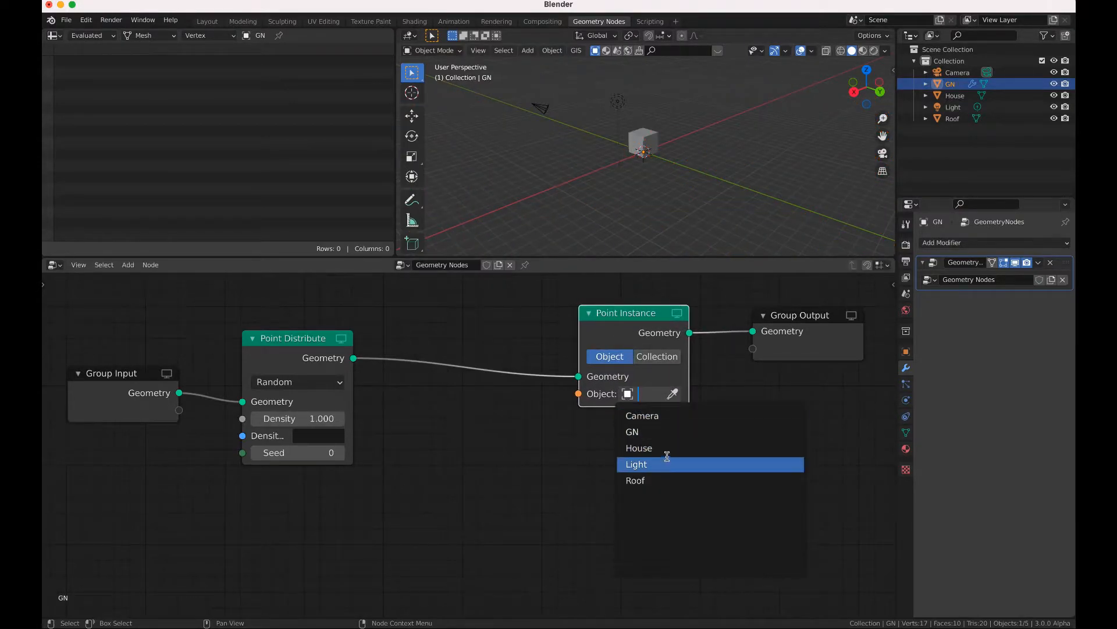
pyautogui.click(664, 448)
# - Duplicate the Point Instance node, place the copy below the original, and set its instanced object to Roof
pyautogui.hotkey('shift', 'd')
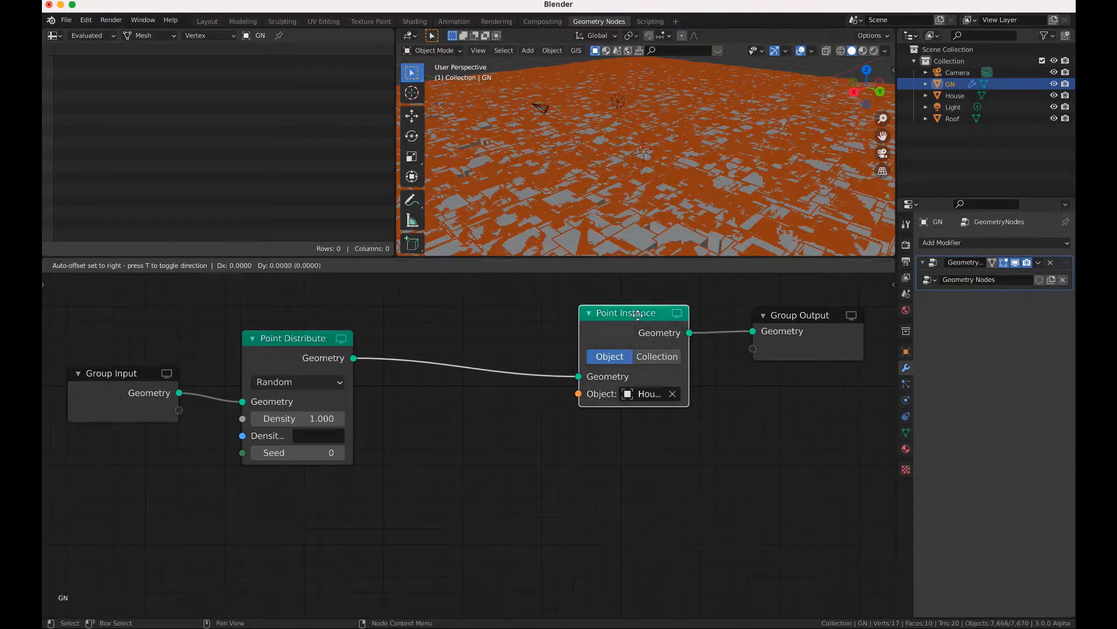
pyautogui.click(647, 516)
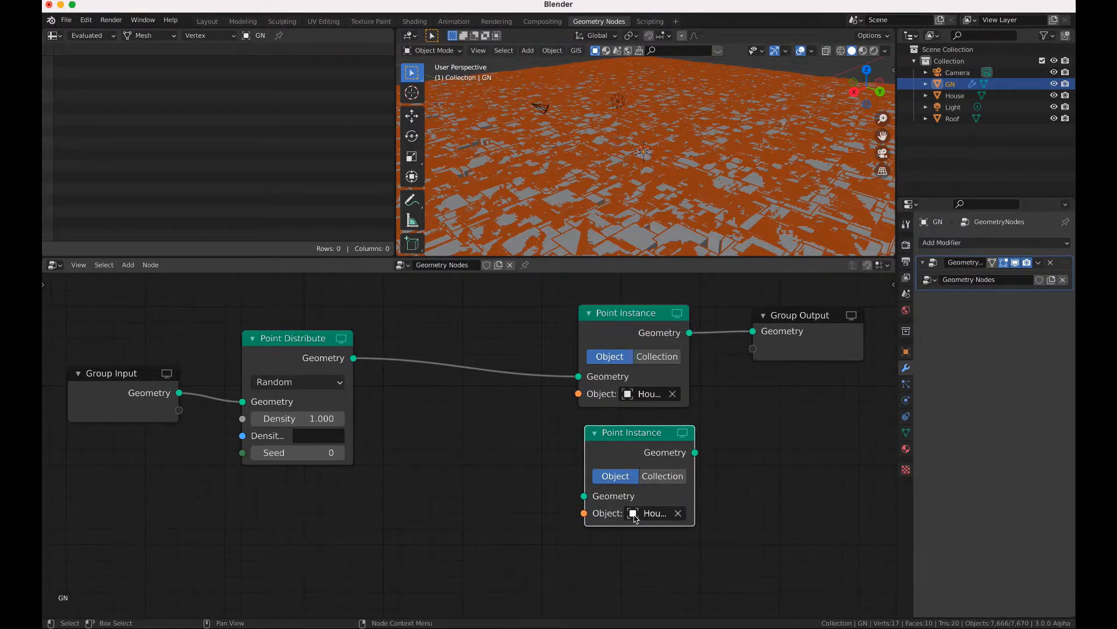
pyautogui.click(647, 513)
pyautogui.click(642, 409)
# - Insert a Join Geometry node before Group Output and wire the Roof Point Instance between Point Distribute and that join
pyautogui.moveTo(774, 317); pyautogui.dragTo(825, 318)
pyautogui.hotkey('shift', 'a')
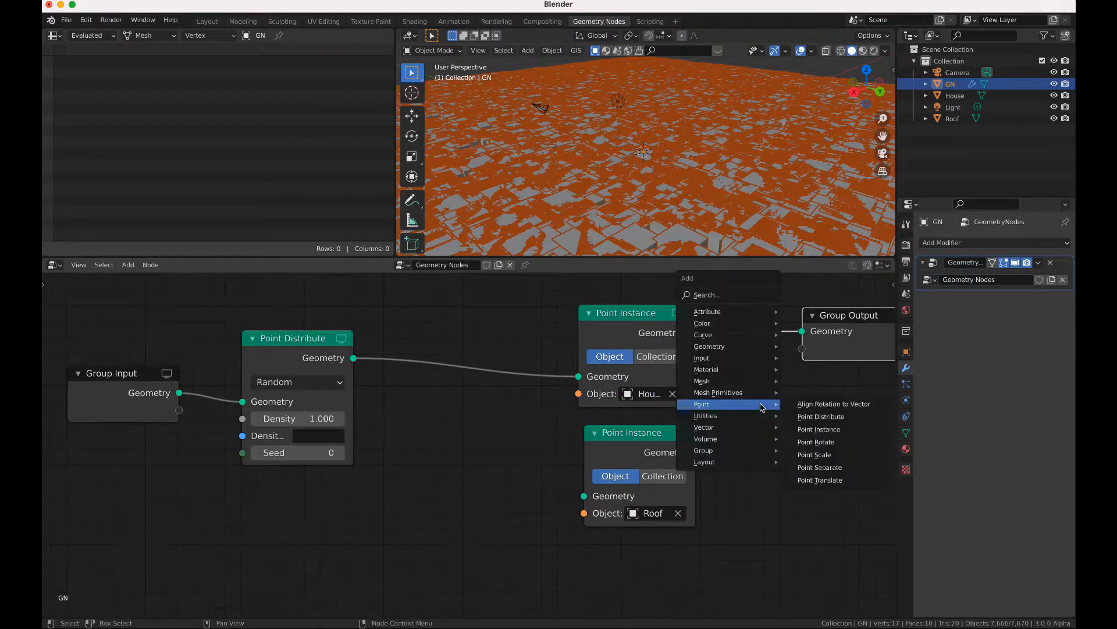
pyautogui.moveTo(751, 347)
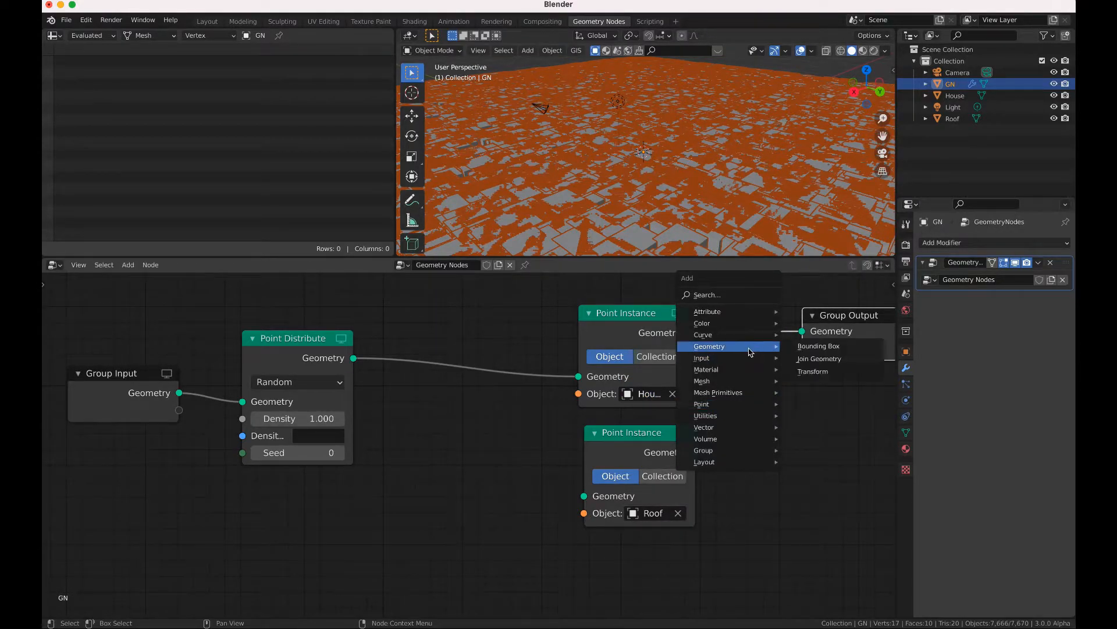
pyautogui.click(808, 358)
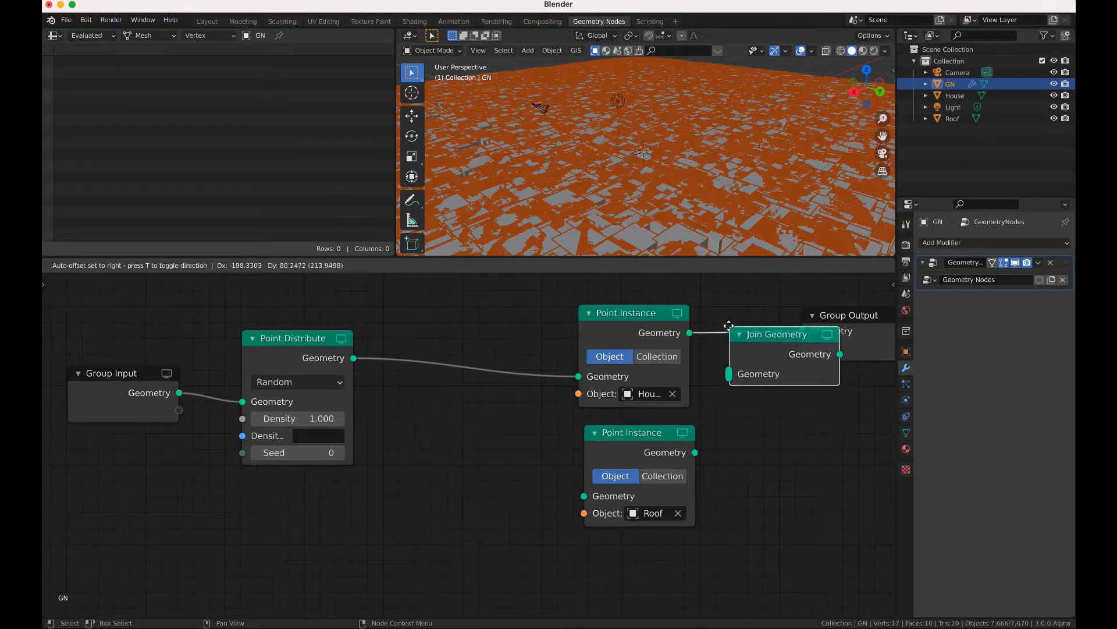
pyautogui.click(803, 355)
pyautogui.moveTo(696, 453); pyautogui.dragTo(717, 372)
pyautogui.moveTo(353, 358); pyautogui.dragTo(583, 496)
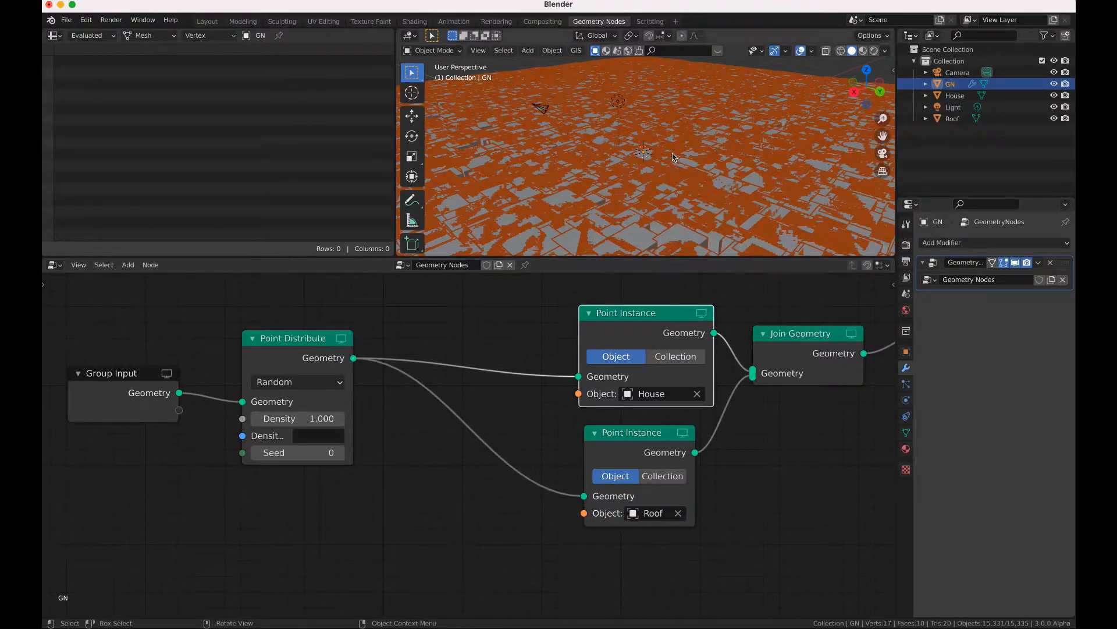
# - Scale the whole House mesh down uniformly to about 0.4 in Edit Mode and return to Object Mode
pyautogui.click(955, 97)
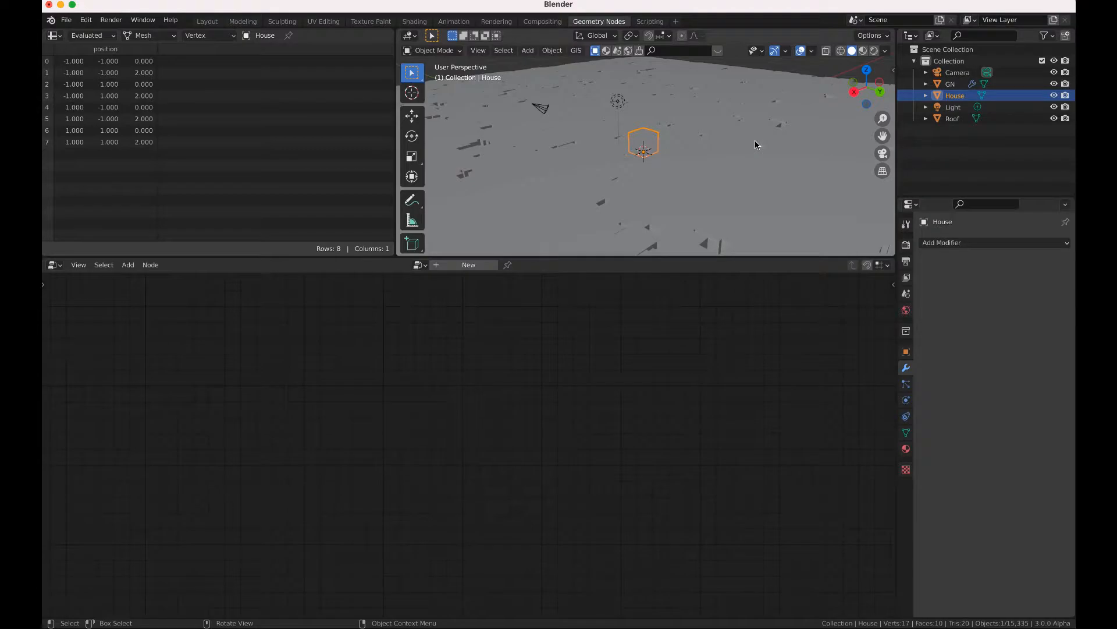
pyautogui.scroll(-5, 756, 144)
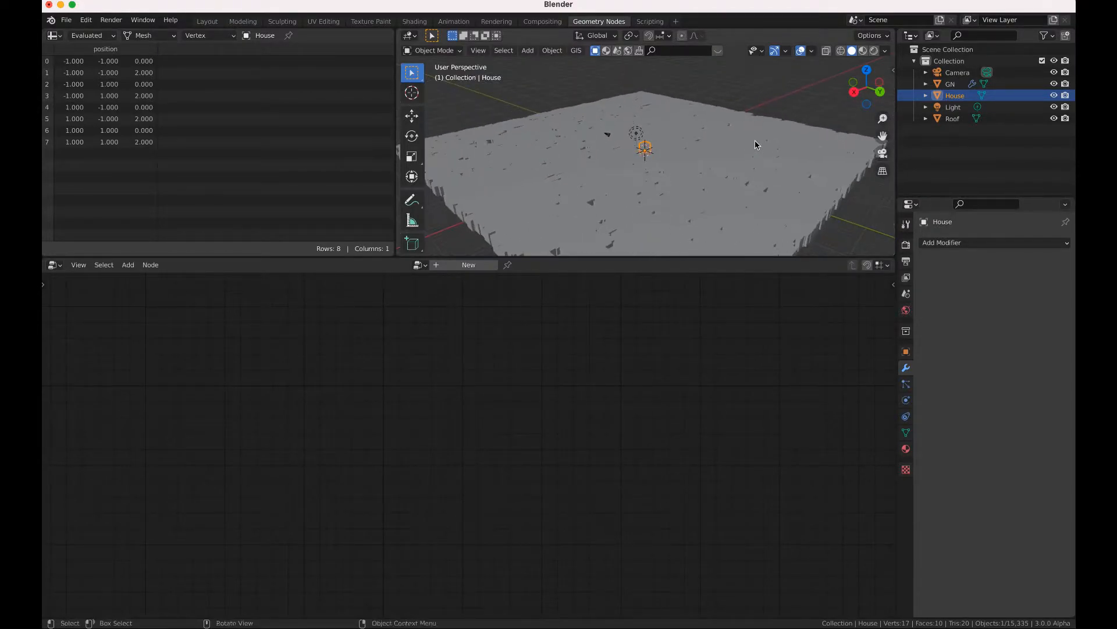
pyautogui.click(755, 144)
pyautogui.press('s')
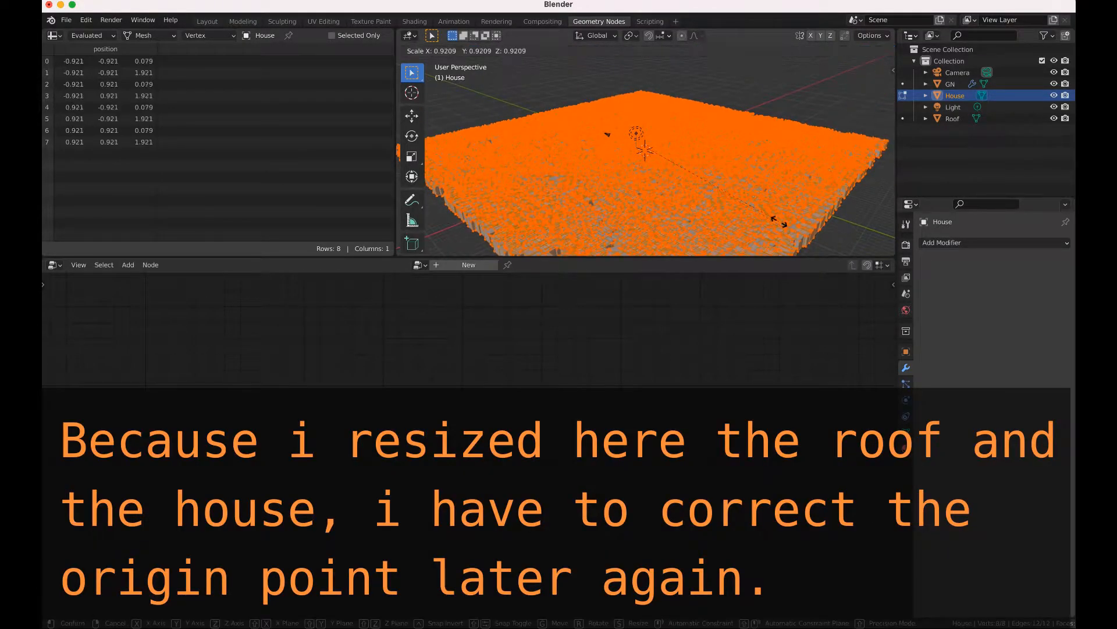
pyautogui.click(692, 187)
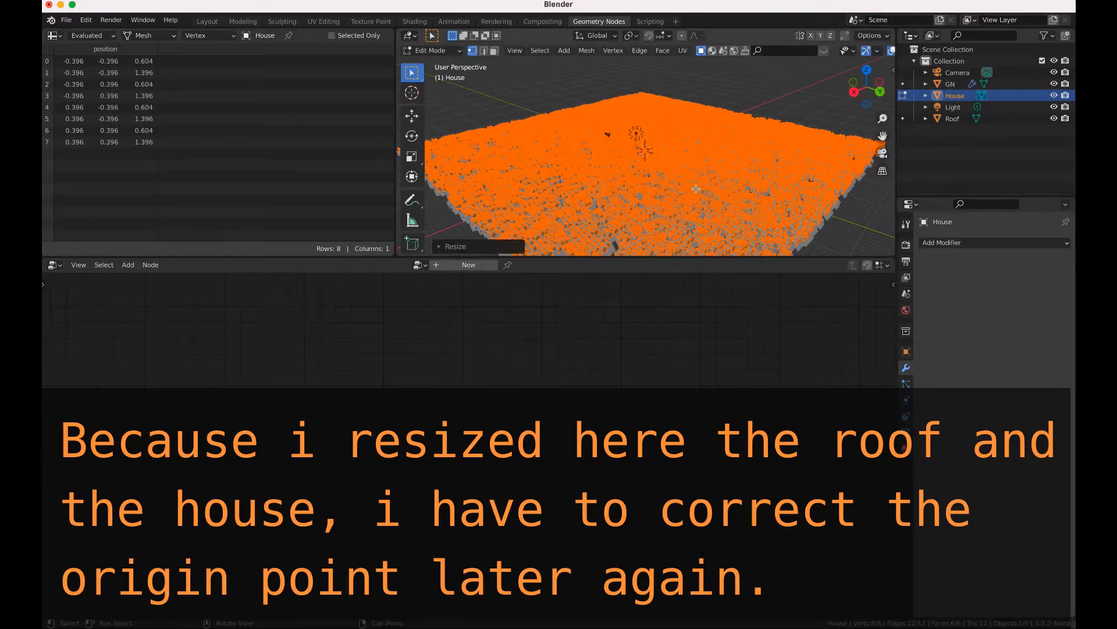
pyautogui.scroll(3, 696, 189)
pyautogui.scroll(3, 696, 189)
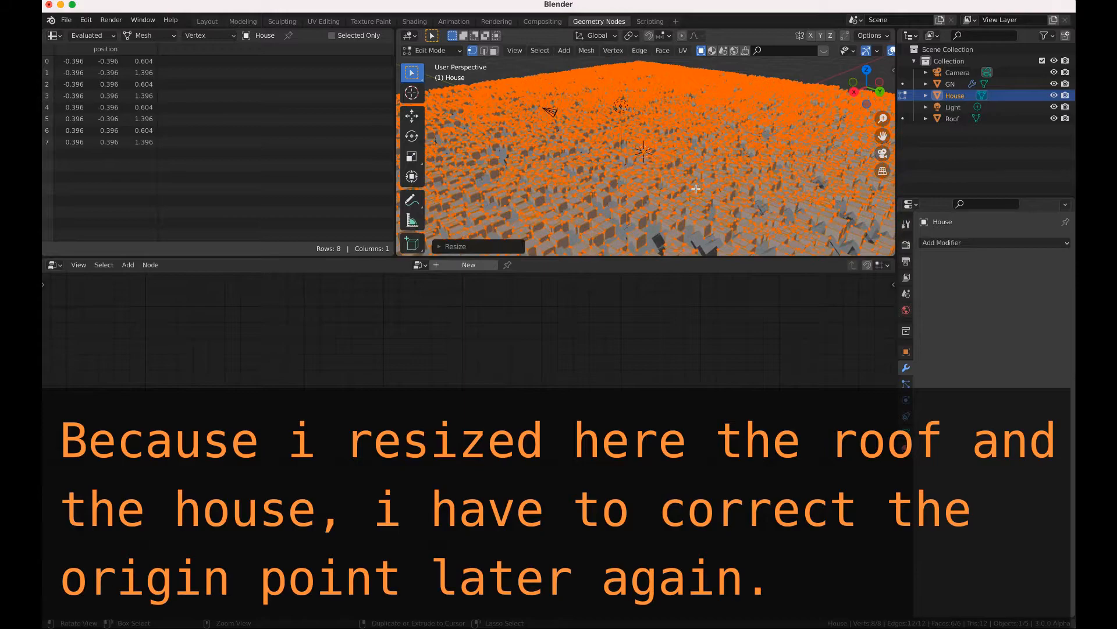
pyautogui.press('Tab')
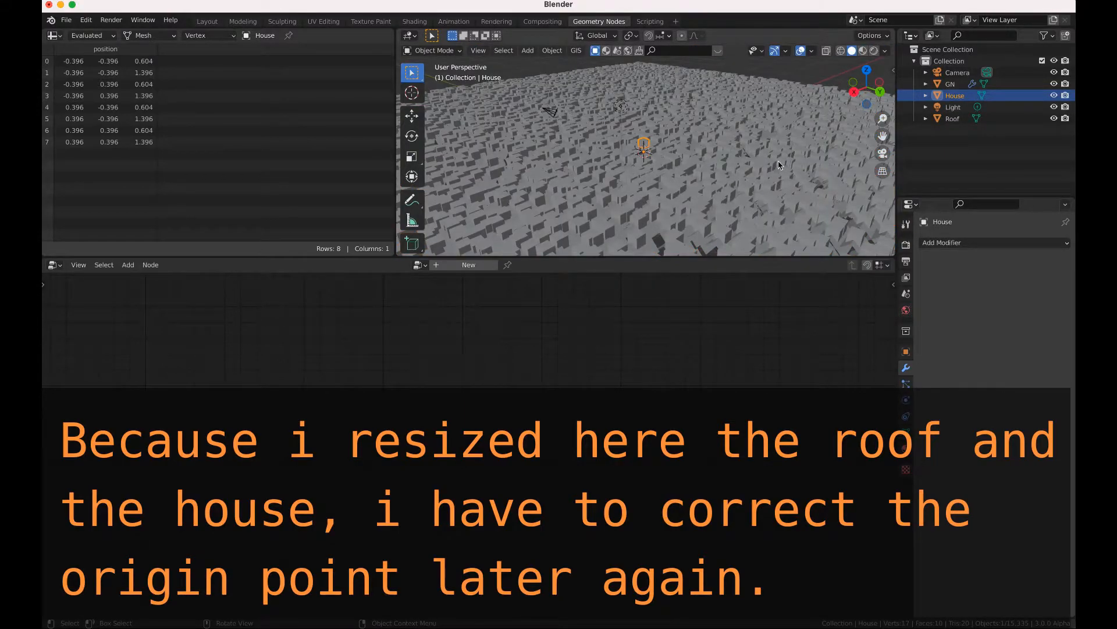
# - Scale the Roof mesh's ridge vertices to about 0.73 in Edit Mode and return to Object Mode
pyautogui.click(950, 119)
pyautogui.press('Tab')
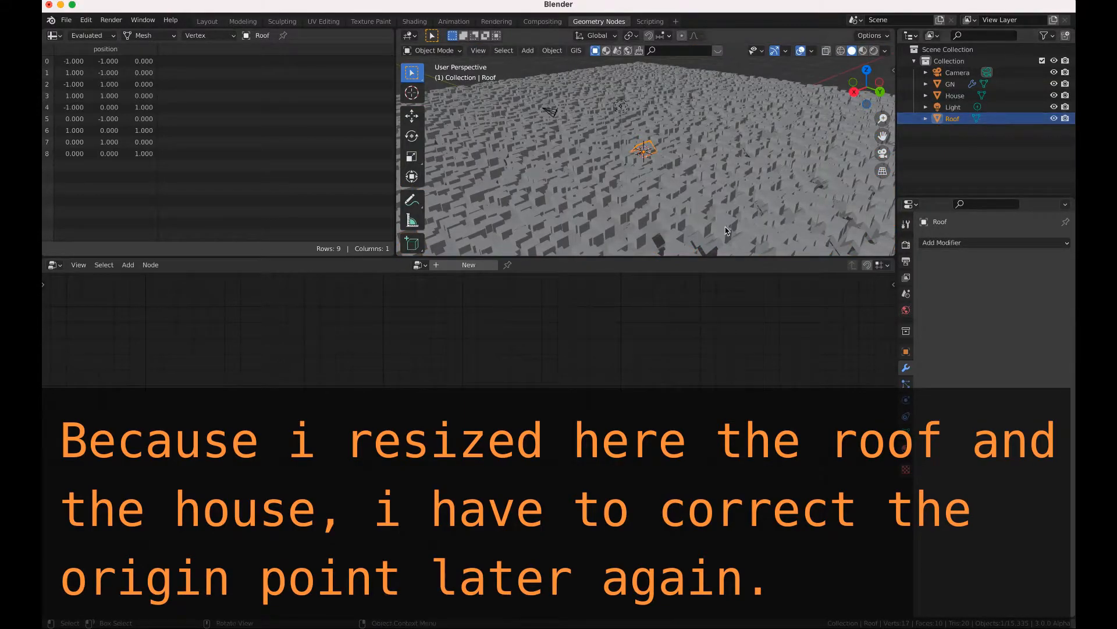
pyautogui.press('s')
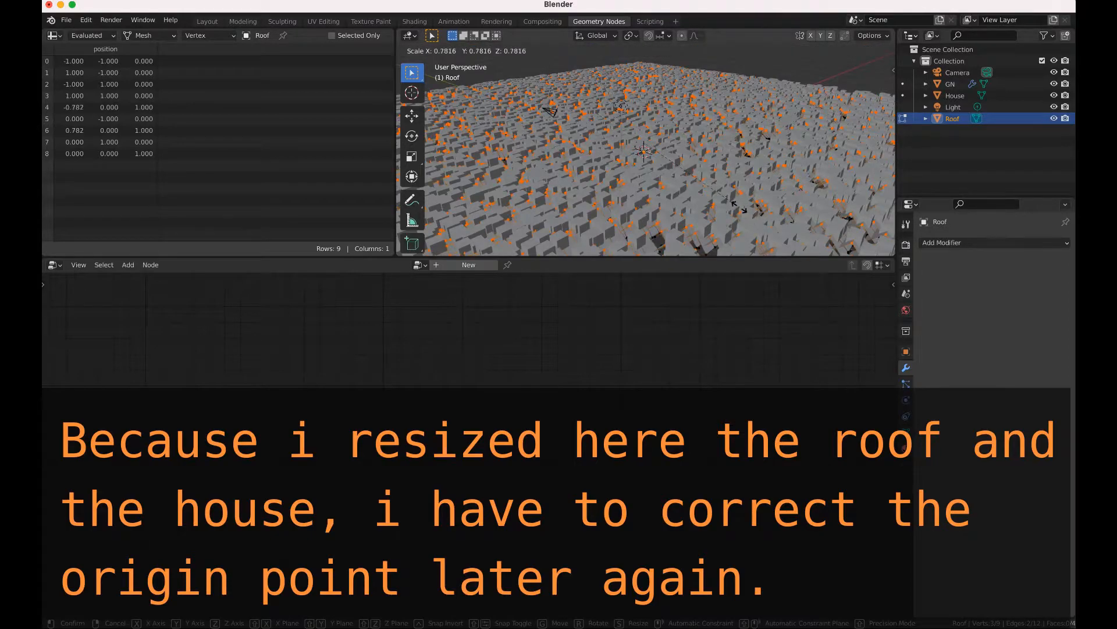
pyautogui.click(733, 203)
pyautogui.scroll(-5, 732, 203)
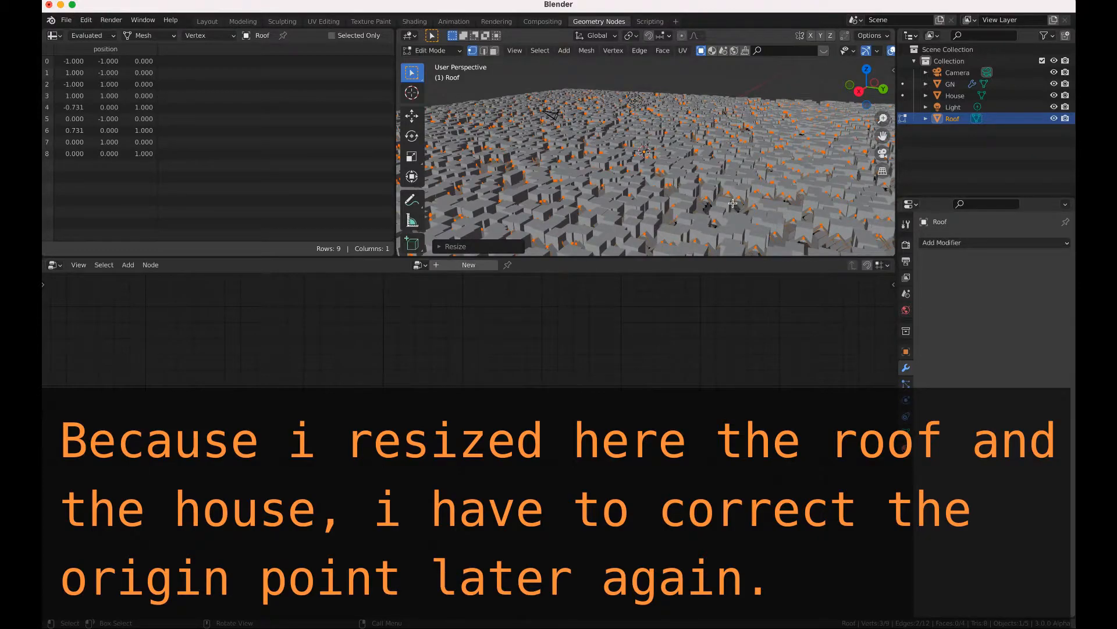
pyautogui.press('Tab')
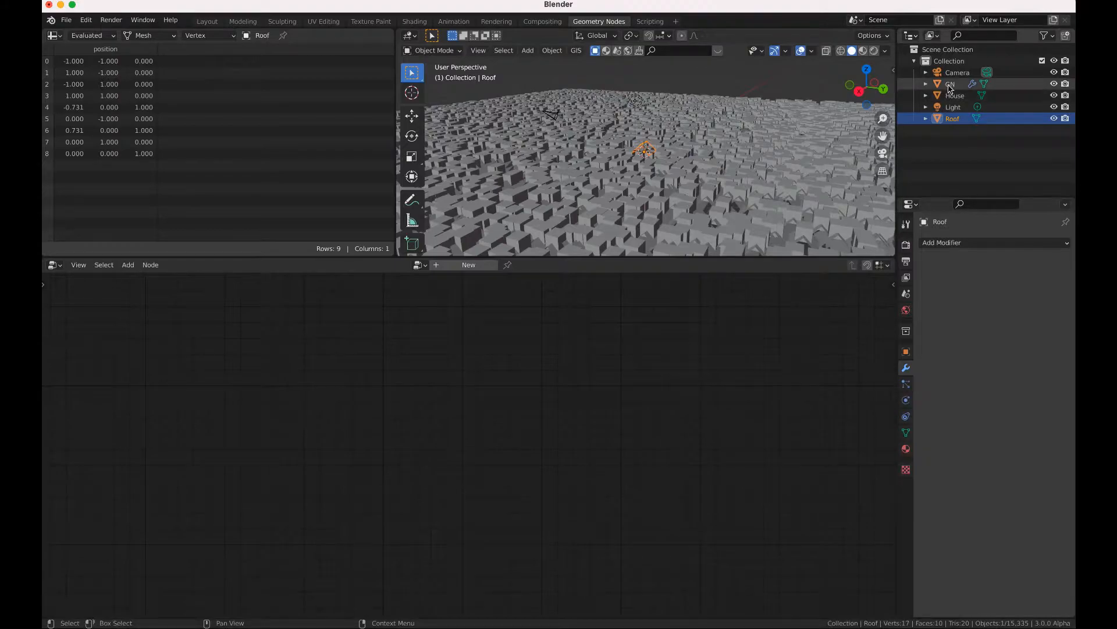
# - Reopen GN's node tree and route the link to the Roof Point Instance through a reroute point below Point Distribute
pyautogui.click(950, 83)
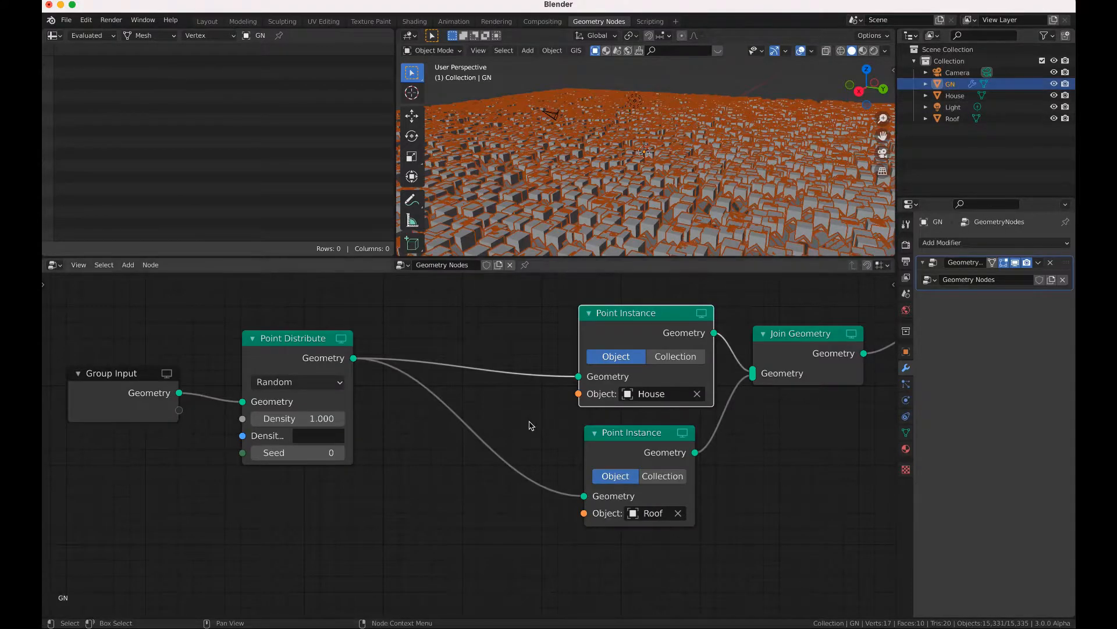
pyautogui.hscroll(-2, 455, 407)
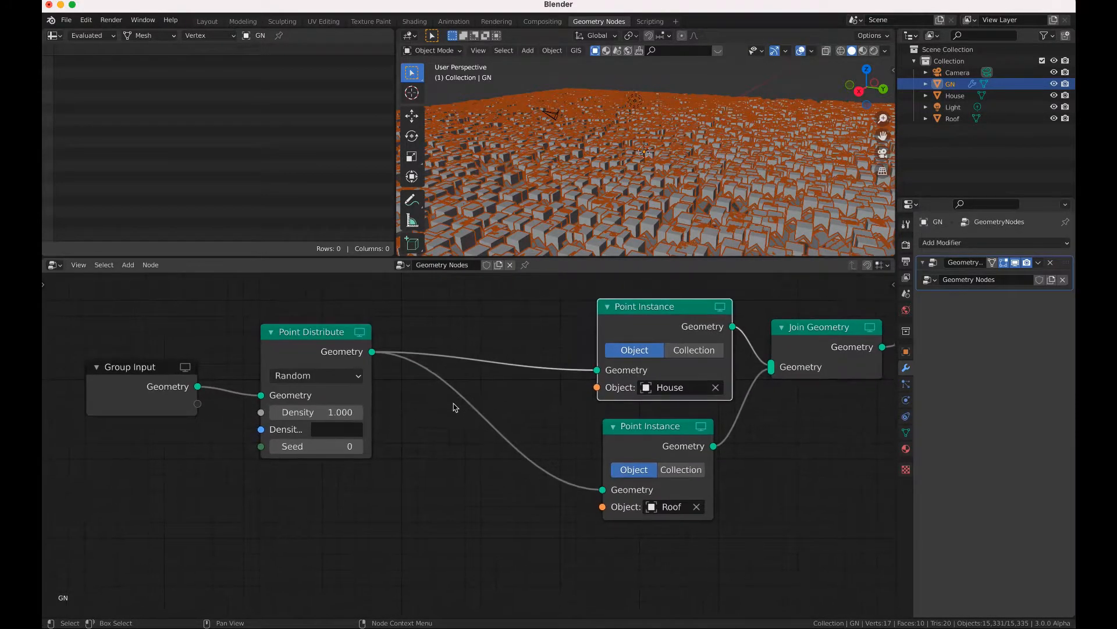
pyautogui.press('g')
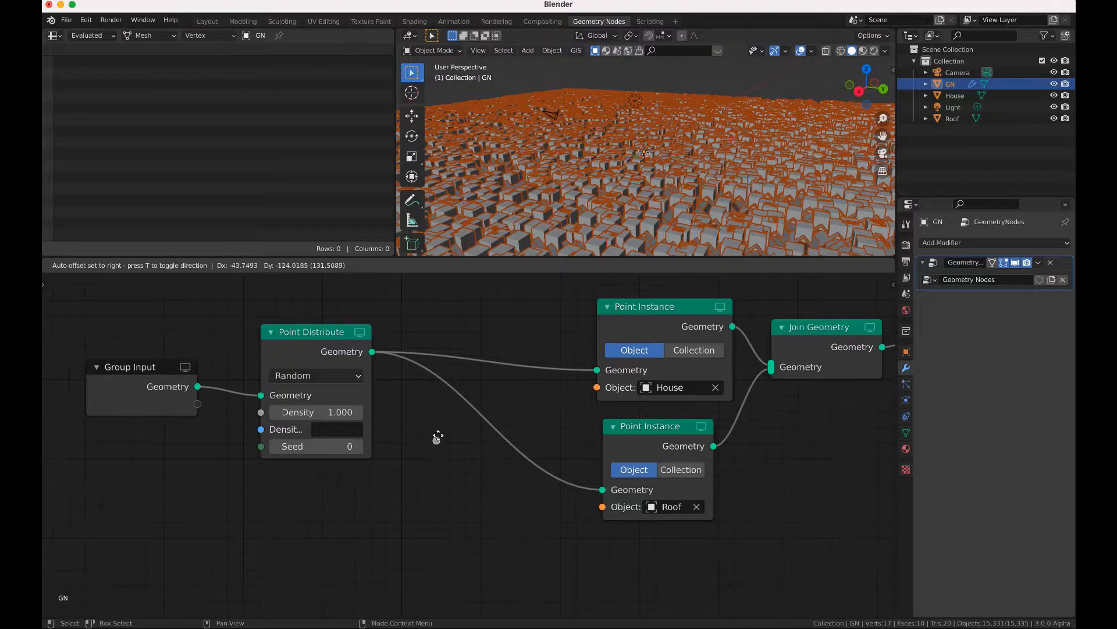
pyautogui.click(458, 394)
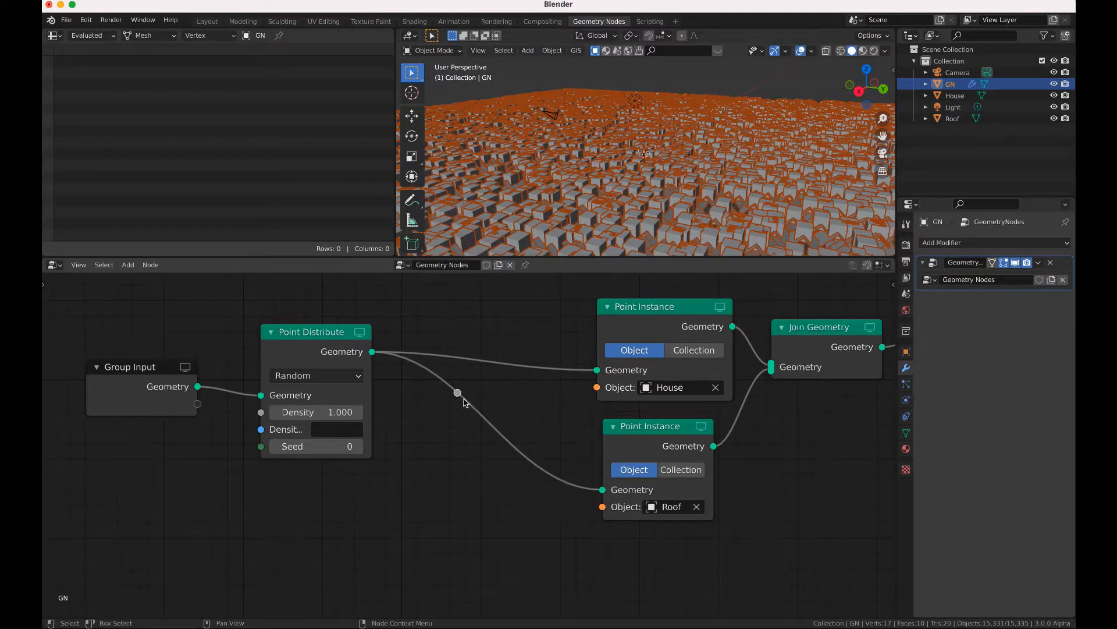
pyautogui.moveTo(458, 394); pyautogui.dragTo(408, 496)
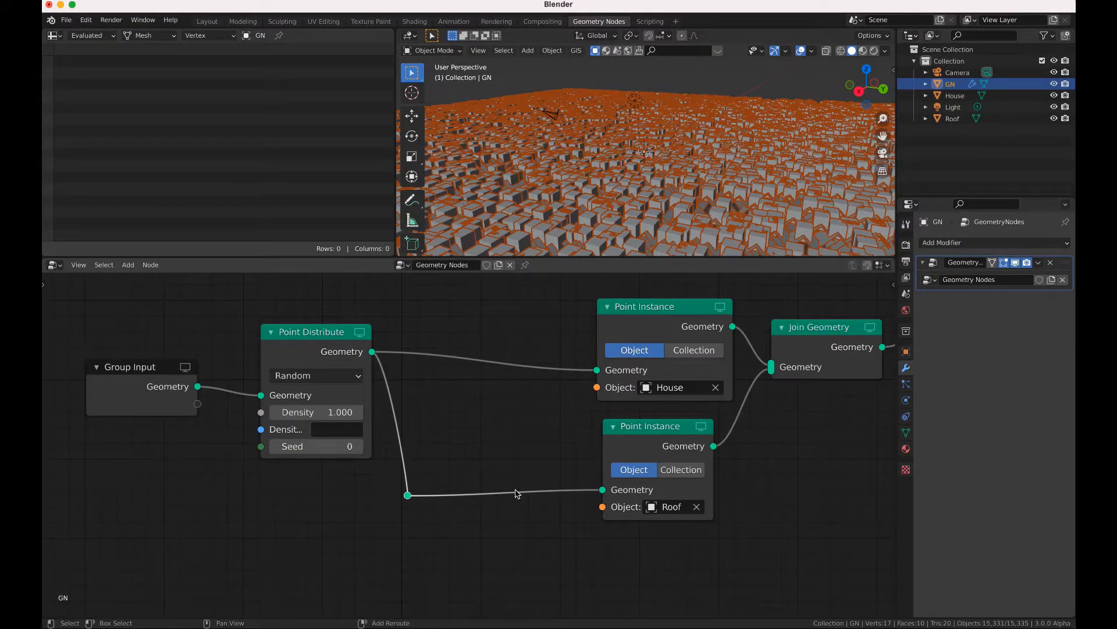
# - Deselect GN in the viewport and insert an Attribute Vector Math node between the reroute point and the Roof Point Instance
pyautogui.click(664, 80)
pyautogui.hotkey('shift', 'a')
pyautogui.moveTo(501, 436)
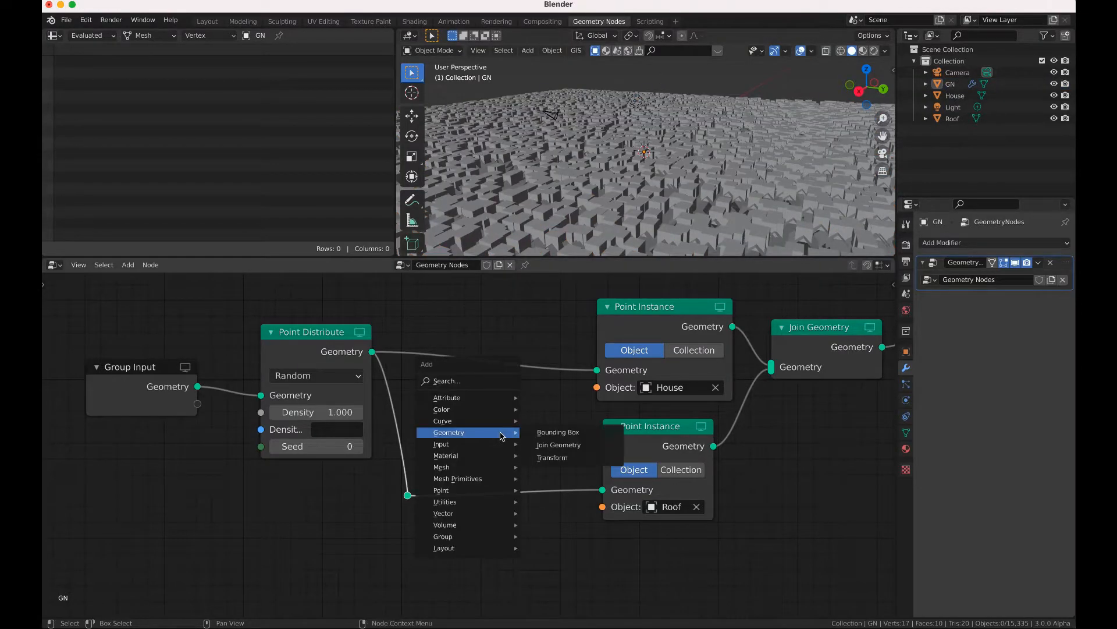
pyautogui.moveTo(499, 402)
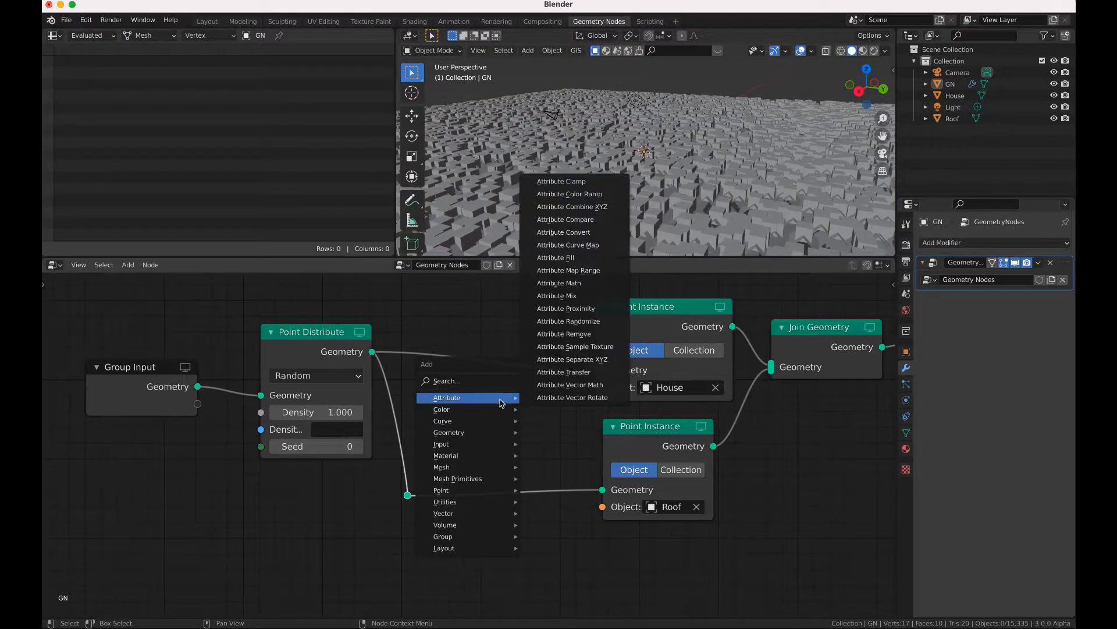
pyautogui.click(557, 386)
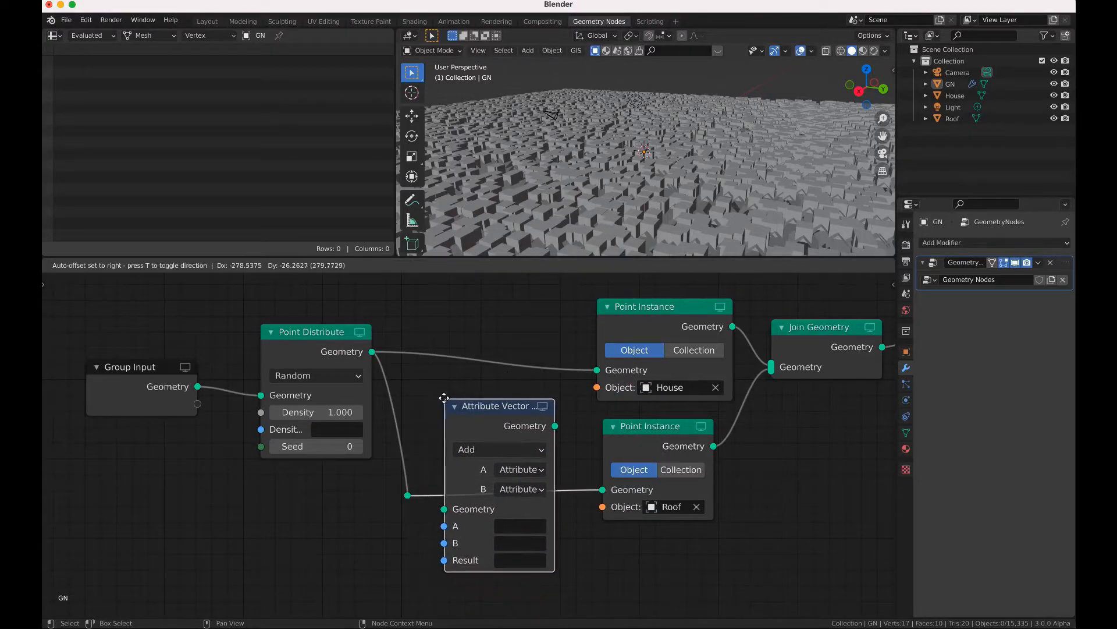
pyautogui.click(512, 438)
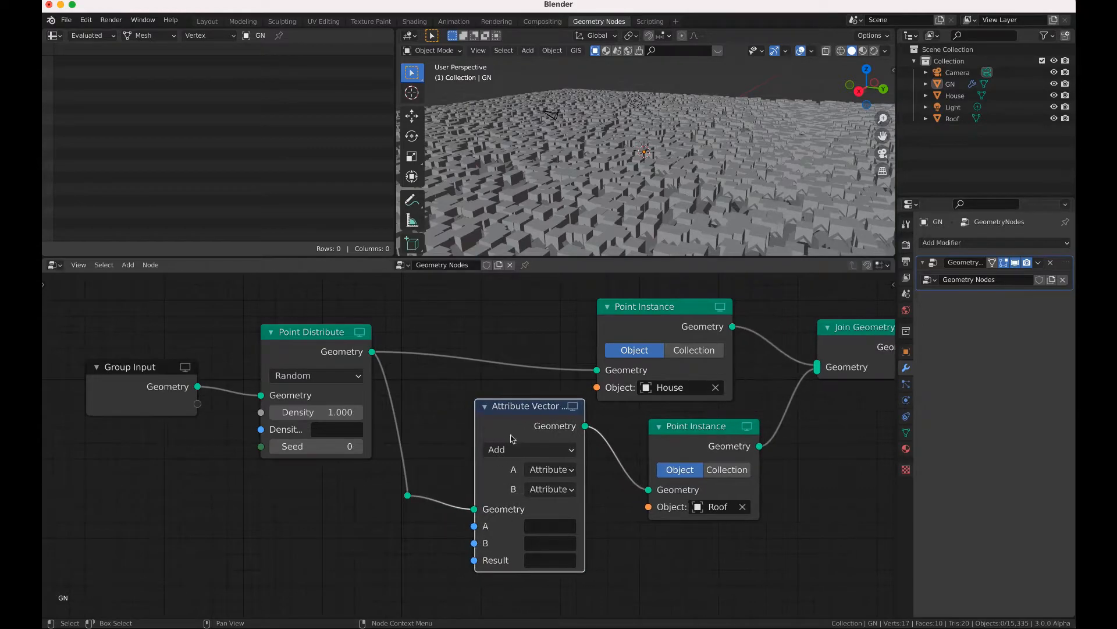
# - Set the Attribute Vector Math node's A and Result attributes to position and widen the node slightly
pyautogui.click(536, 524)
pyautogui.write('position')
pyautogui.press('Return')
pyautogui.click(555, 561)
pyautogui.write('pos')
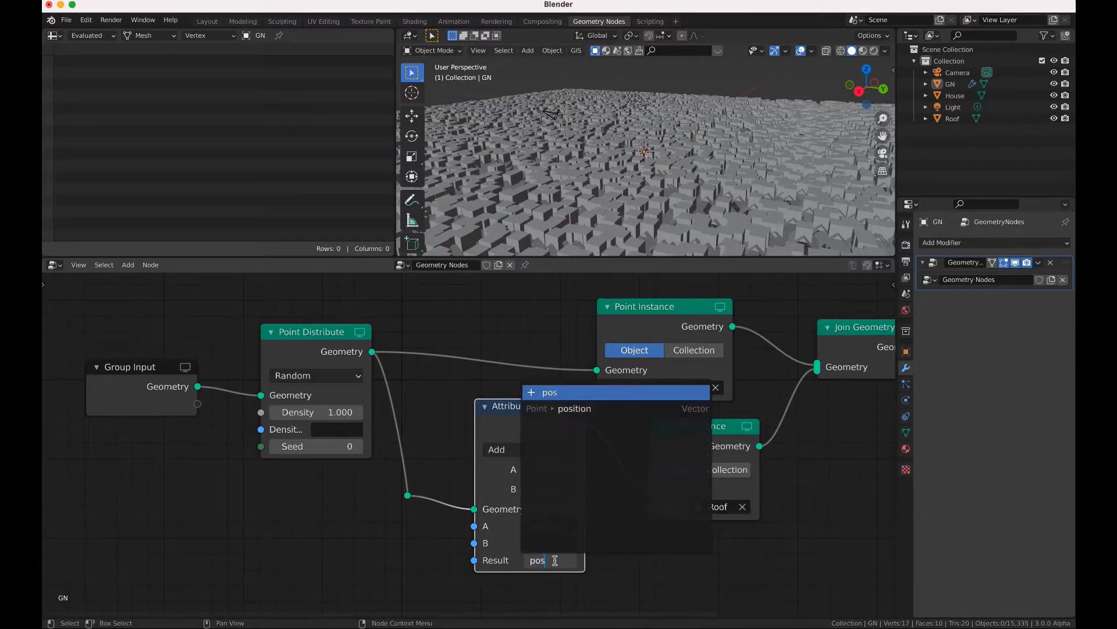
pyautogui.write('i')
pyautogui.click(611, 408)
pyautogui.moveTo(569, 430); pyautogui.dragTo(595, 466)
pyautogui.moveTo(625, 469); pyautogui.dragTo(609, 441, button='middle')
# - Switch input B of the Attribute Vector Math node to Vector and set its Z value to 0.6
pyautogui.click(537, 478)
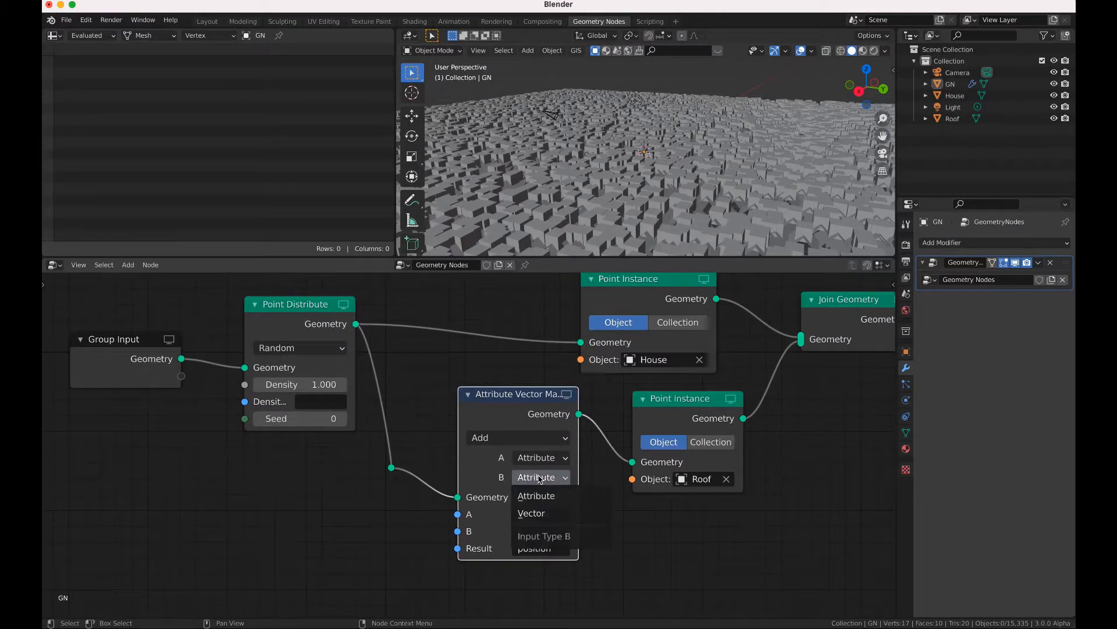
pyautogui.click(541, 515)
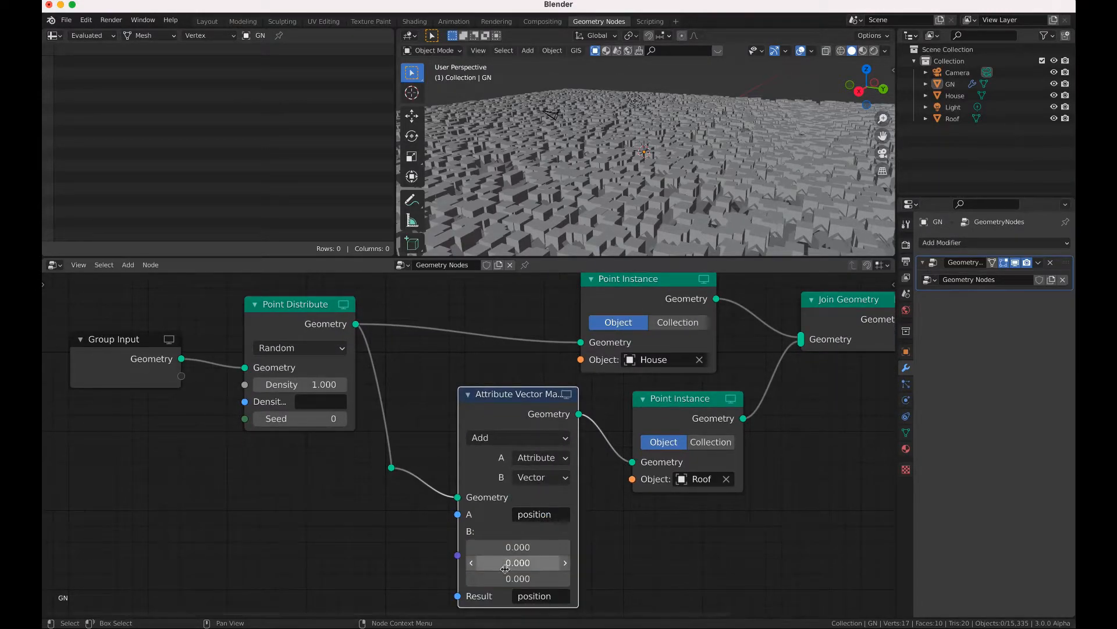
pyautogui.moveTo(518, 578); pyautogui.dragTo(559, 578)
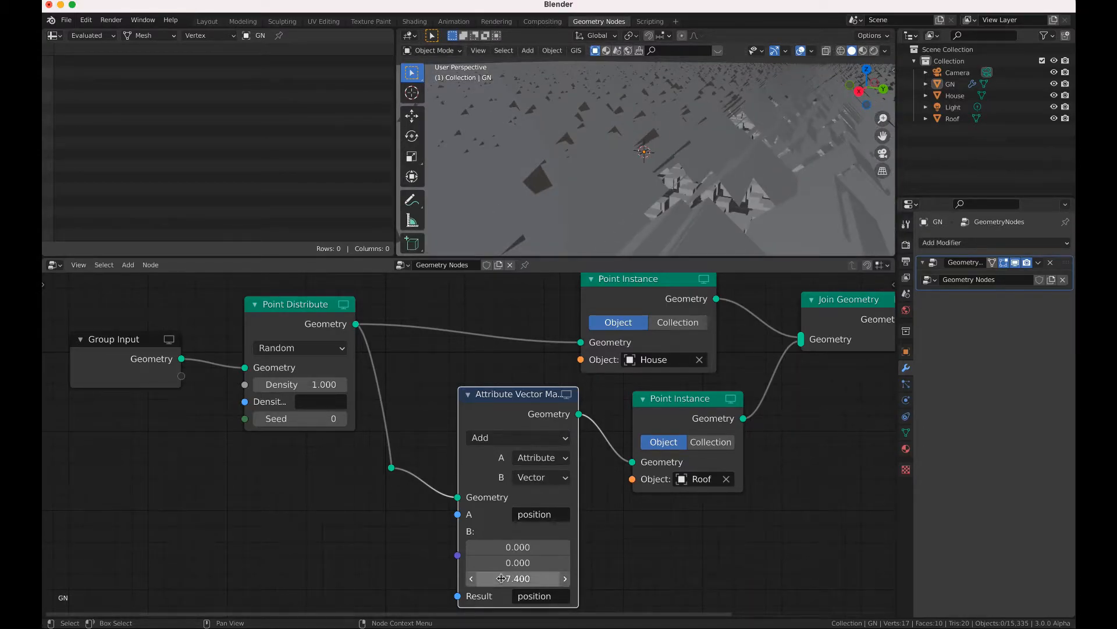
pyautogui.scroll(-8, 667, 220)
pyautogui.moveTo(668, 220); pyautogui.dragTo(669, 192, button='middle')
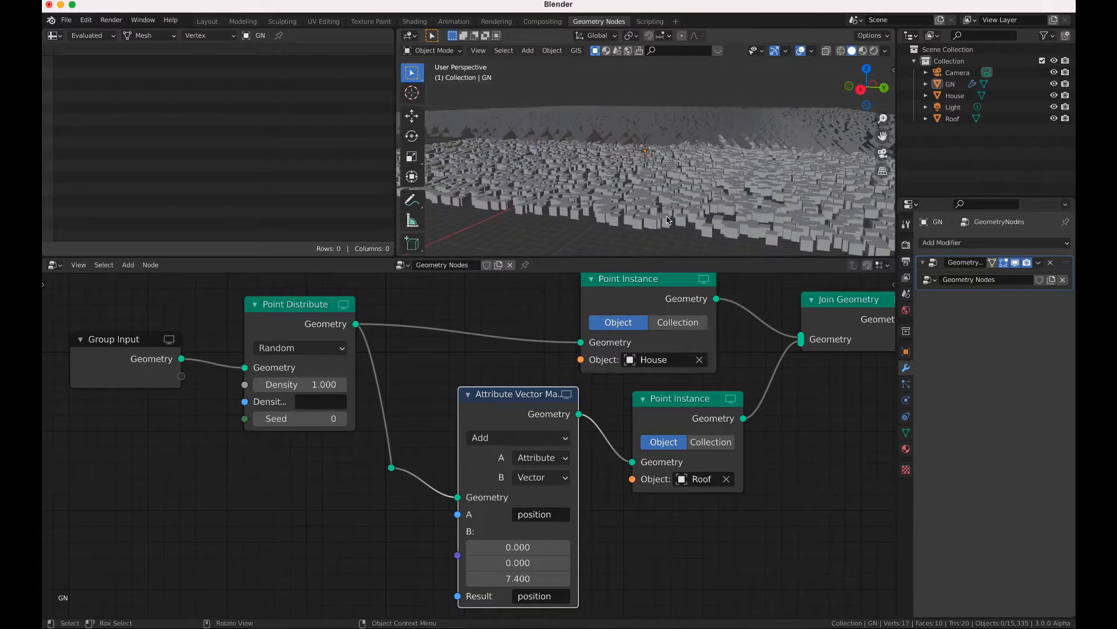
pyautogui.moveTo(541, 579); pyautogui.dragTo(502, 578)
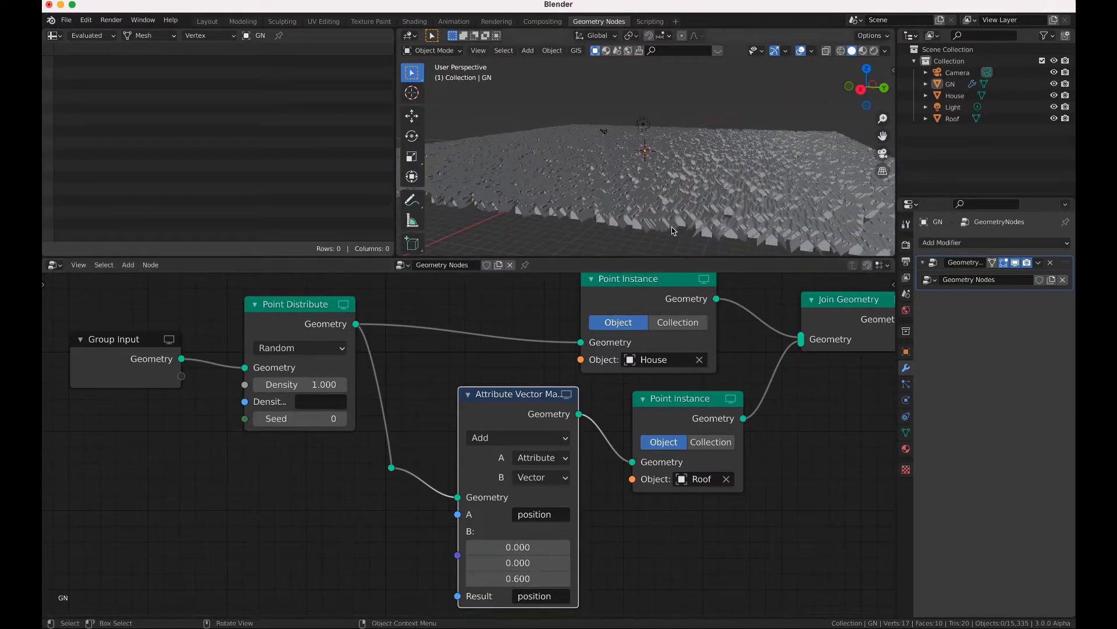
# - Scale the entire Roof mesh down to about 0.53 in Edit Mode and return to Object Mode
pyautogui.keyDown('ctrl'); pyautogui.scroll(-5, 681, 210); pyautogui.keyUp('ctrl')
pyautogui.keyDown('ctrl'); pyautogui.scroll(5, 681, 211); pyautogui.keyUp('ctrl')
pyautogui.keyDown('ctrl'); pyautogui.scroll(2, 681, 212); pyautogui.keyUp('ctrl')
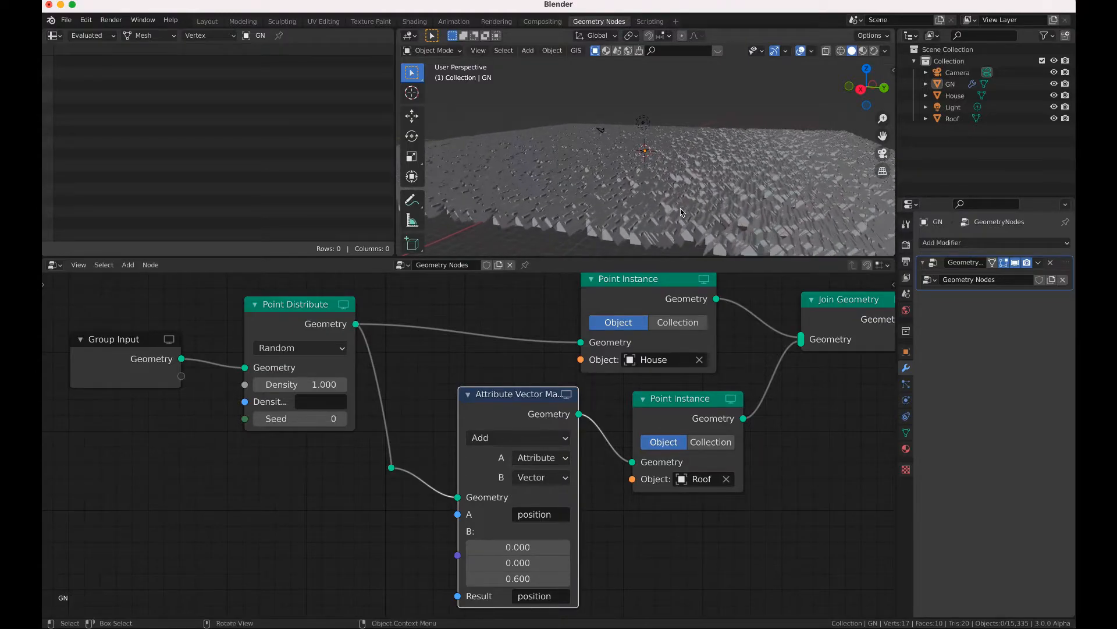
pyautogui.scroll(-5, 681, 212)
pyautogui.scroll(1, 681, 212)
pyautogui.keyDown('ctrl'); pyautogui.scroll(5, 683, 212); pyautogui.keyUp('ctrl')
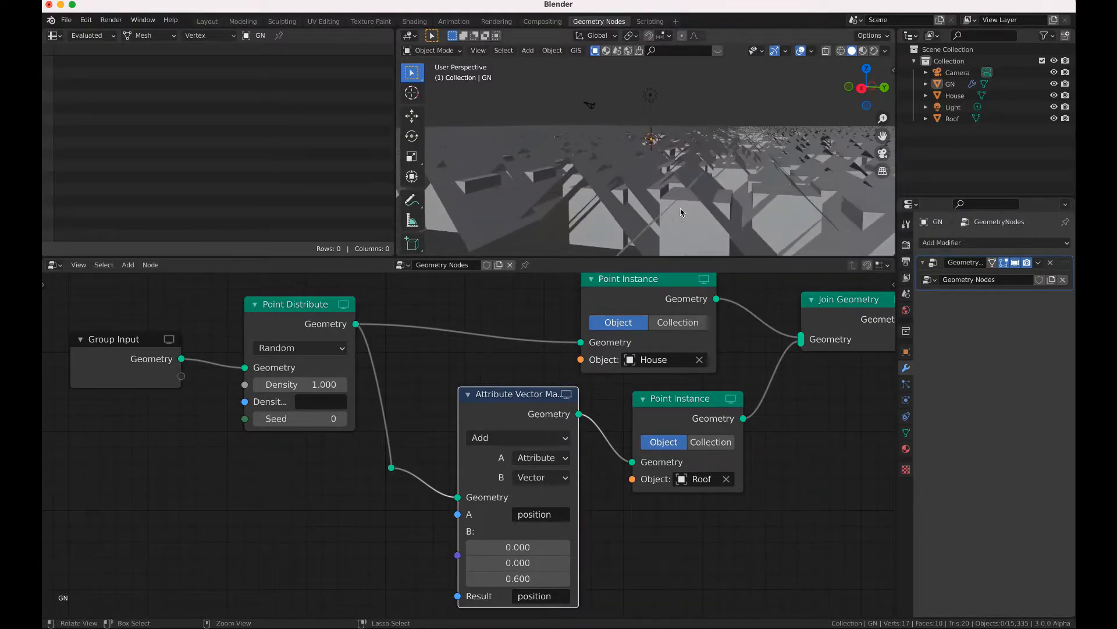
pyautogui.click(639, 221)
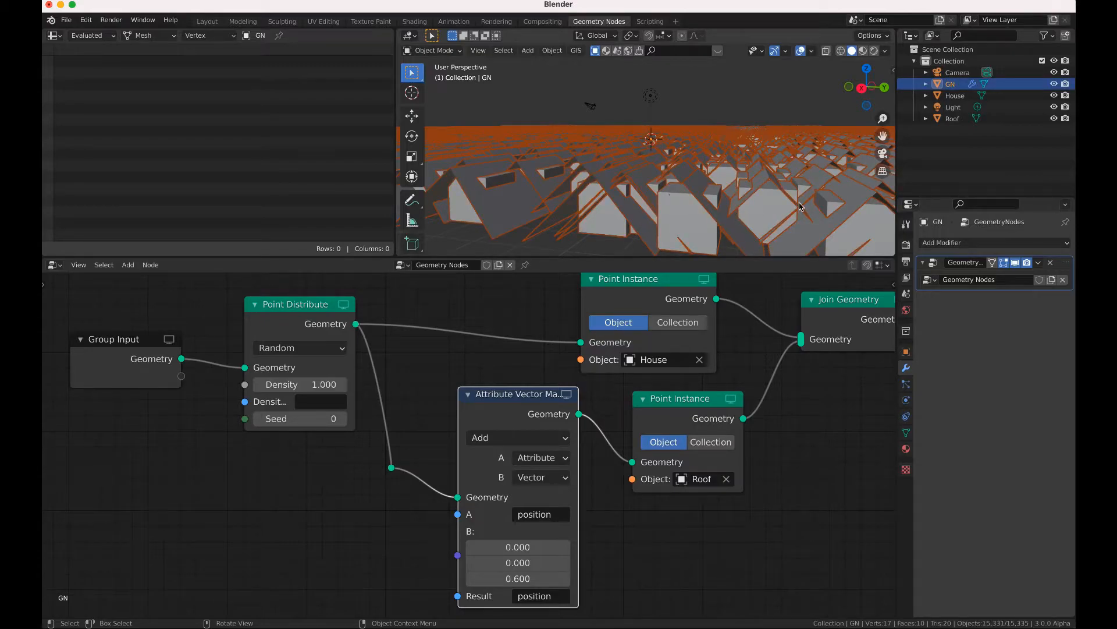
pyautogui.click(953, 118)
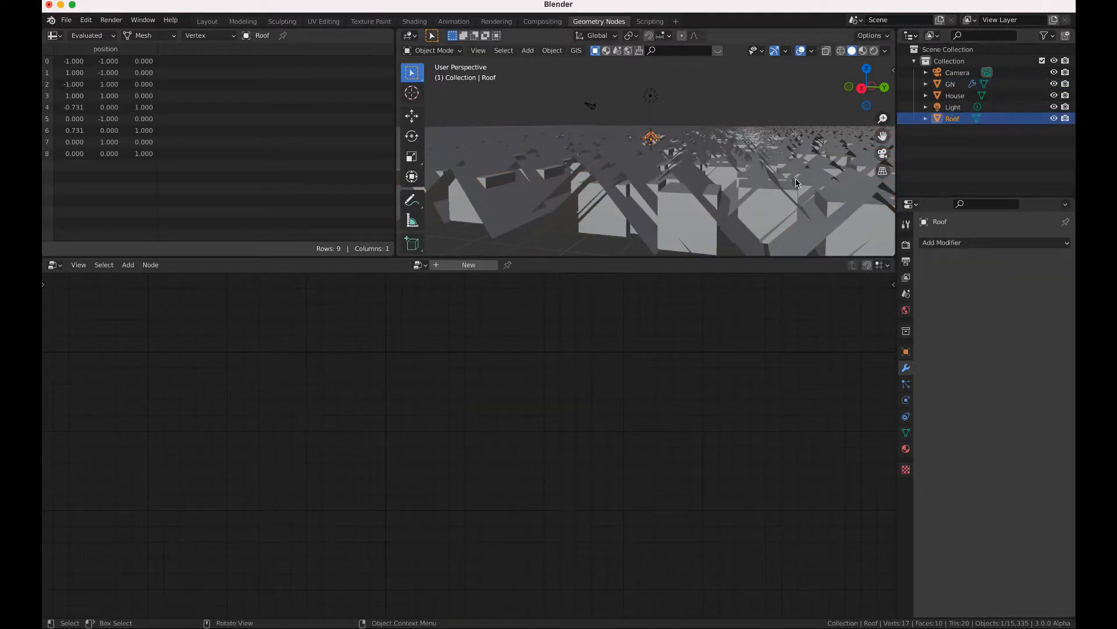
pyautogui.press('Tab')
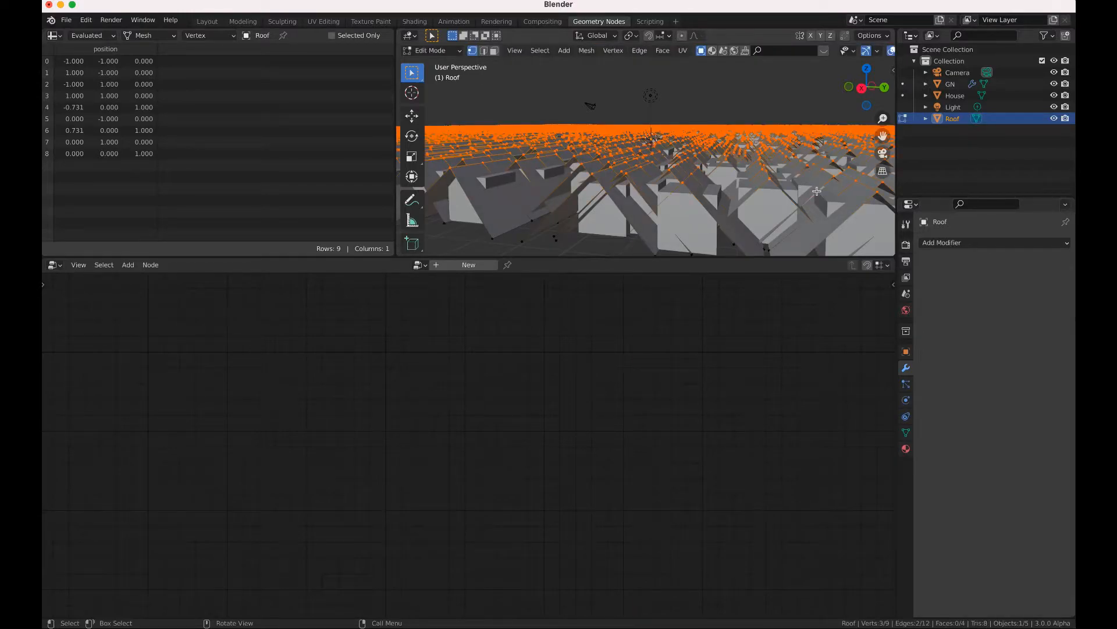
pyautogui.press('a')
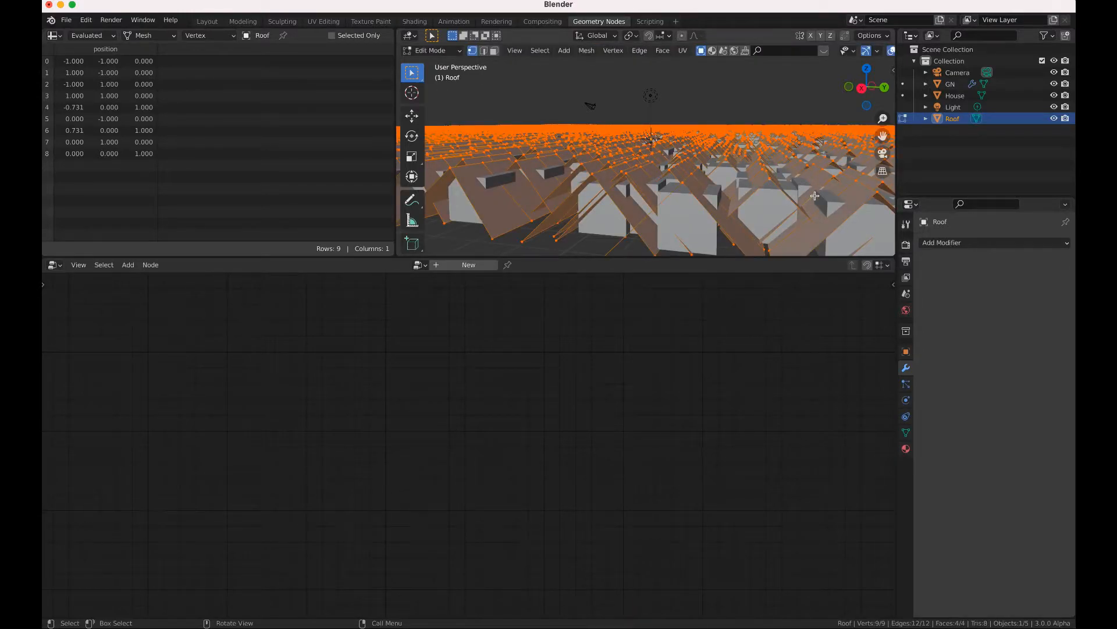
pyautogui.press('s')
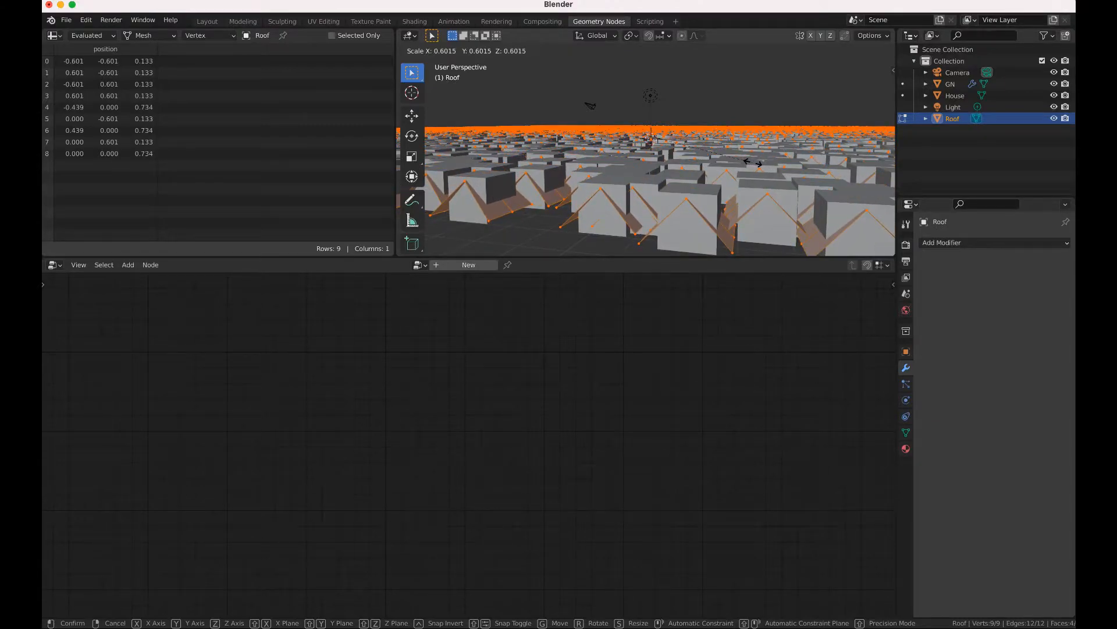
pyautogui.click(742, 155)
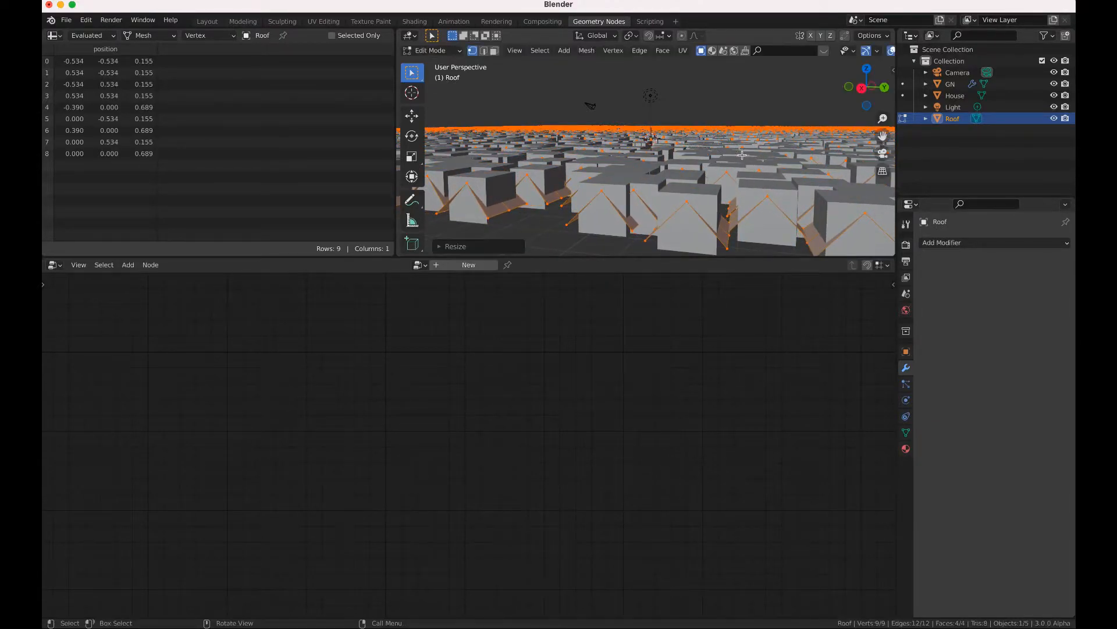
pyautogui.press('Tab')
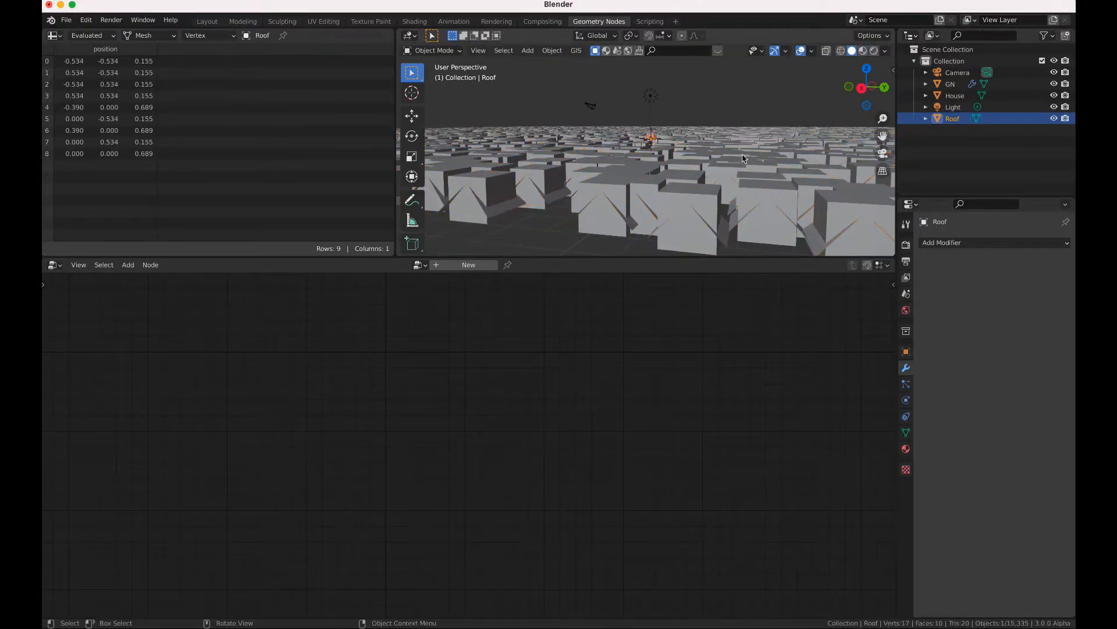
# - Select GN, set the Z value of vector B in its Attribute Vector Math node to 1.14, and deselect GN in the viewport
pyautogui.click(783, 164)
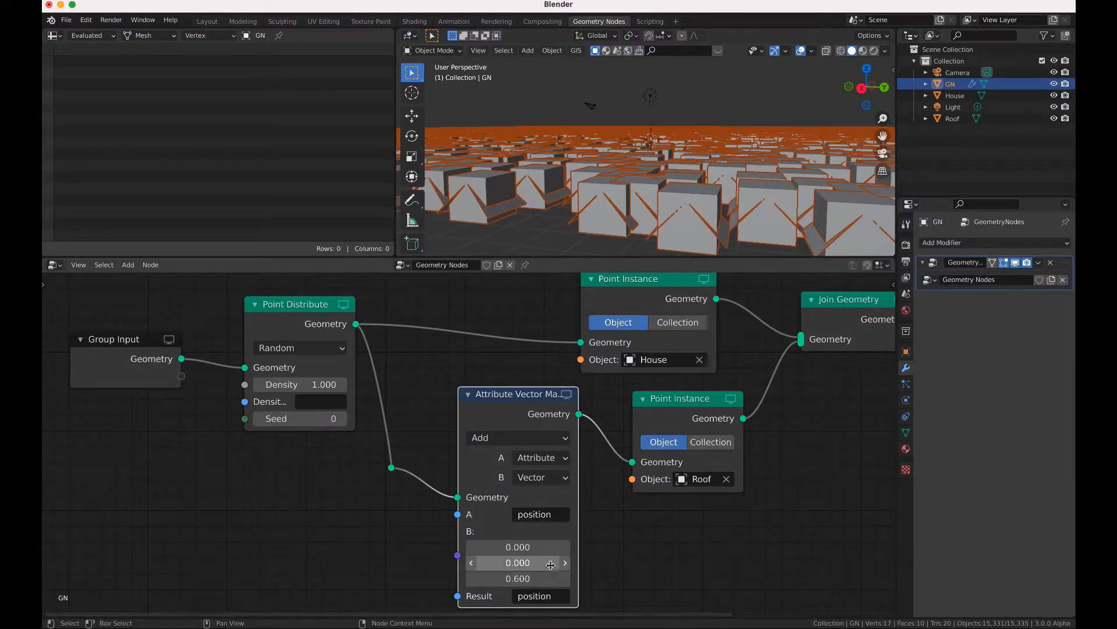
pyautogui.moveTo(545, 577); pyautogui.dragTo(597, 578)
pyautogui.scroll(5, 708, 239)
pyautogui.scroll(-8, 708, 239)
pyautogui.scroll(5, 709, 239)
pyautogui.keyDown('ctrl'); pyautogui.scroll(-5, 709, 239); pyautogui.keyUp('ctrl')
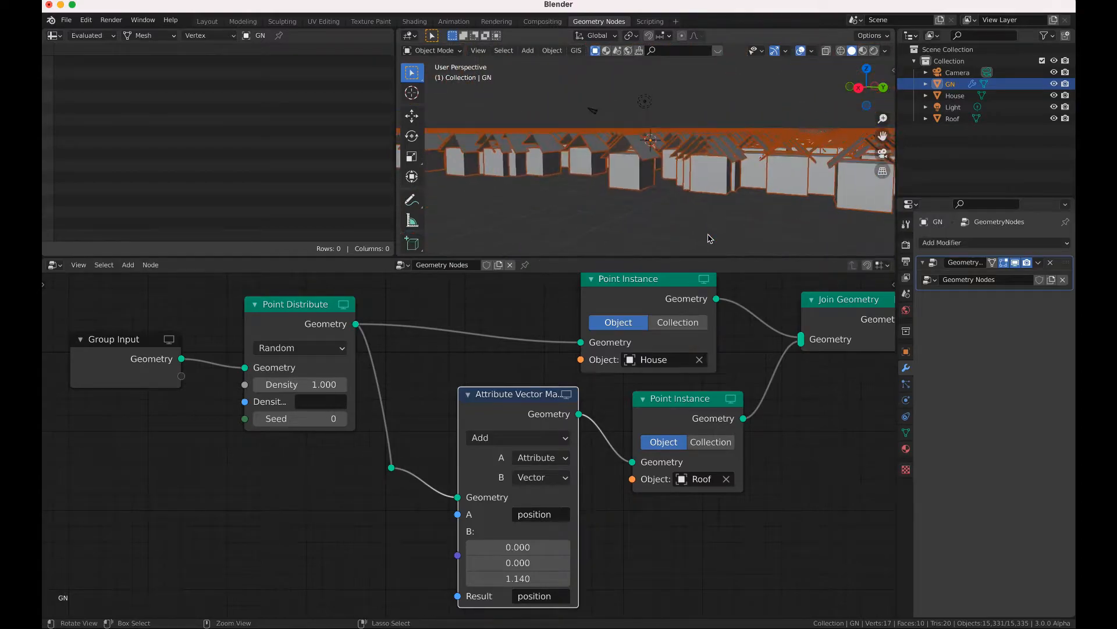
pyautogui.scroll(-3, 708, 239)
pyautogui.click(717, 218)
pyautogui.scroll(4, 717, 218)
pyautogui.keyDown('ctrl'); pyautogui.scroll(-5, 717, 219); pyautogui.keyUp('ctrl')
pyautogui.keyDown('ctrl'); pyautogui.scroll(-3, 717, 219); pyautogui.keyUp('ctrl')
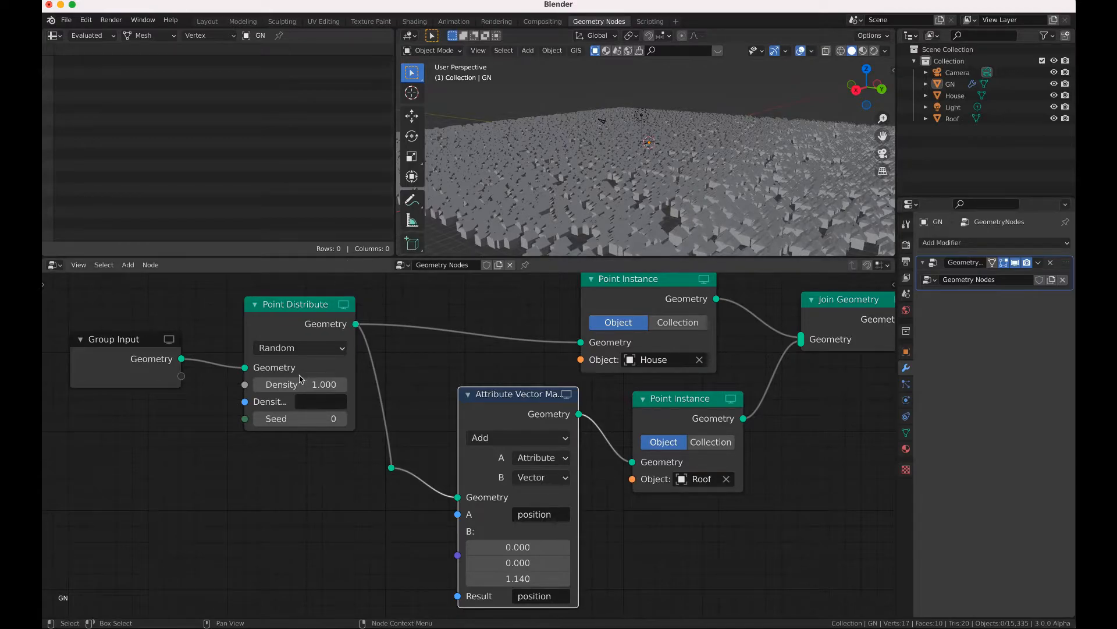
# - Switch Point Distribute to the Poisson Disk method and set its minimum distance to 1.68 m
pyautogui.click(288, 349)
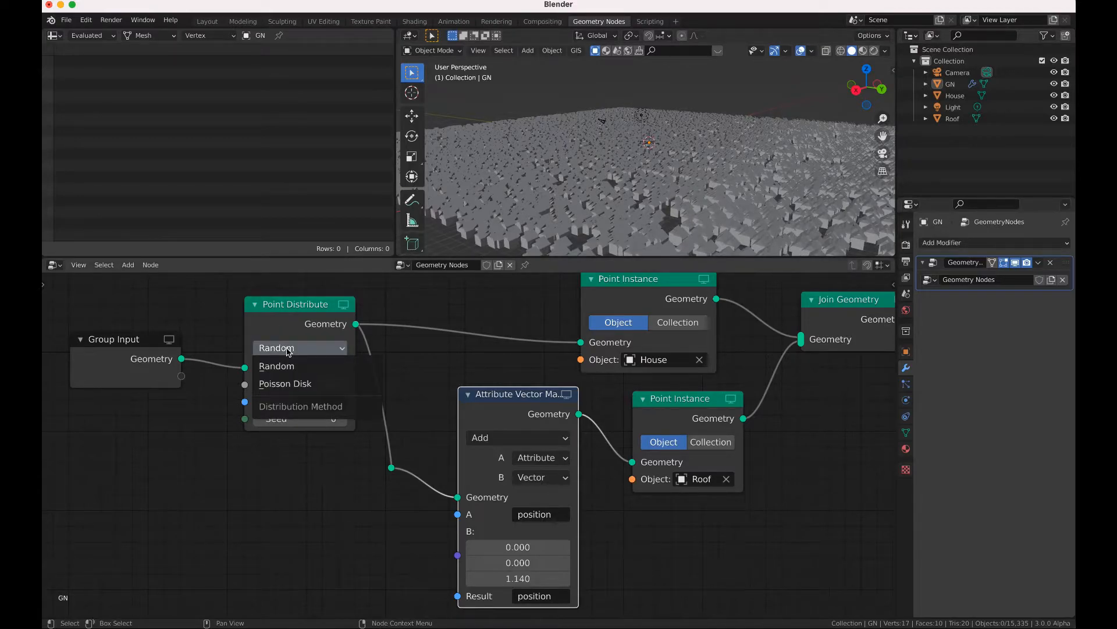
pyautogui.click(298, 384)
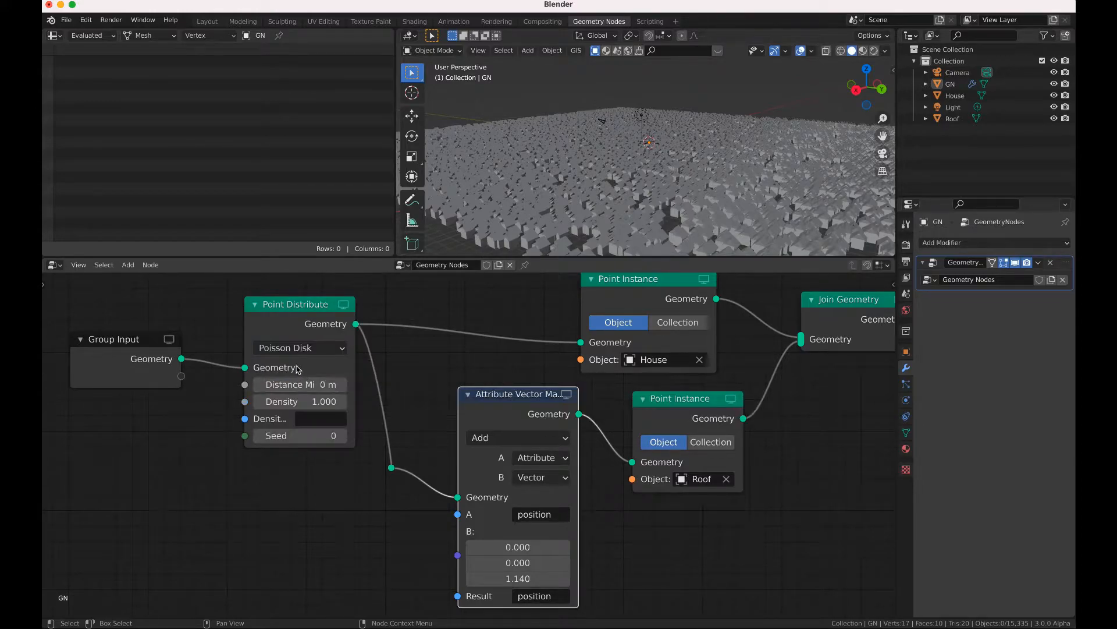
pyautogui.moveTo(299, 385); pyautogui.dragTo(391, 385)
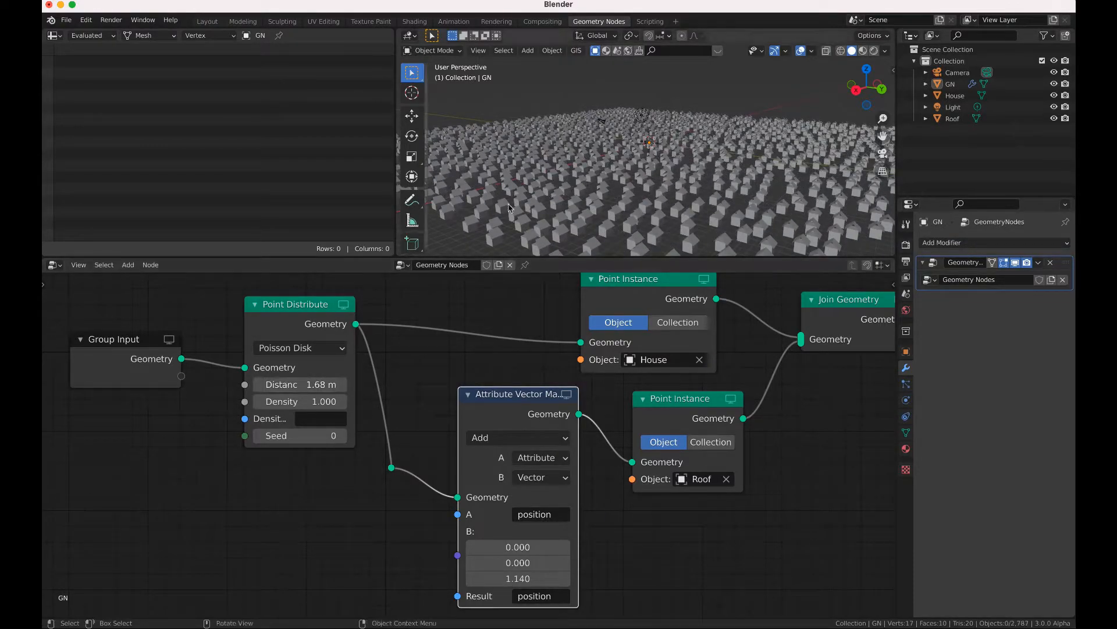
pyautogui.moveTo(616, 170)
pyautogui.mouseDown(button='middle')
pyautogui.moveTo(628, 171)
pyautogui.moveTo(619, 171)
pyautogui.mouseUp(button='middle')
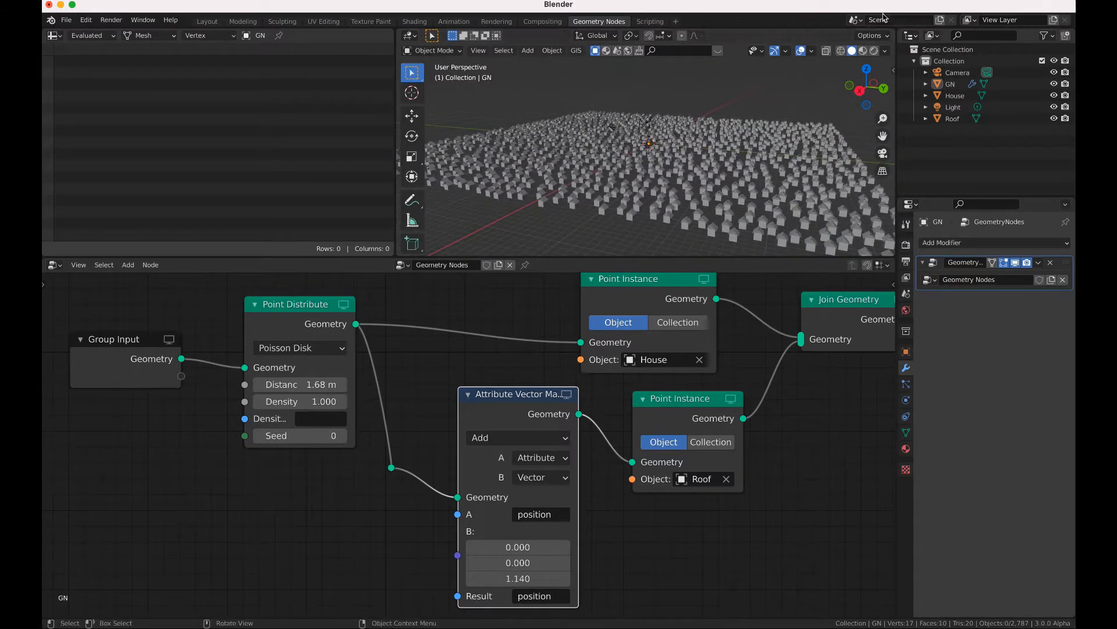
# - Change the viewport's solid shading lighting to MatCap and choose the red matcap
pyautogui.click(886, 51)
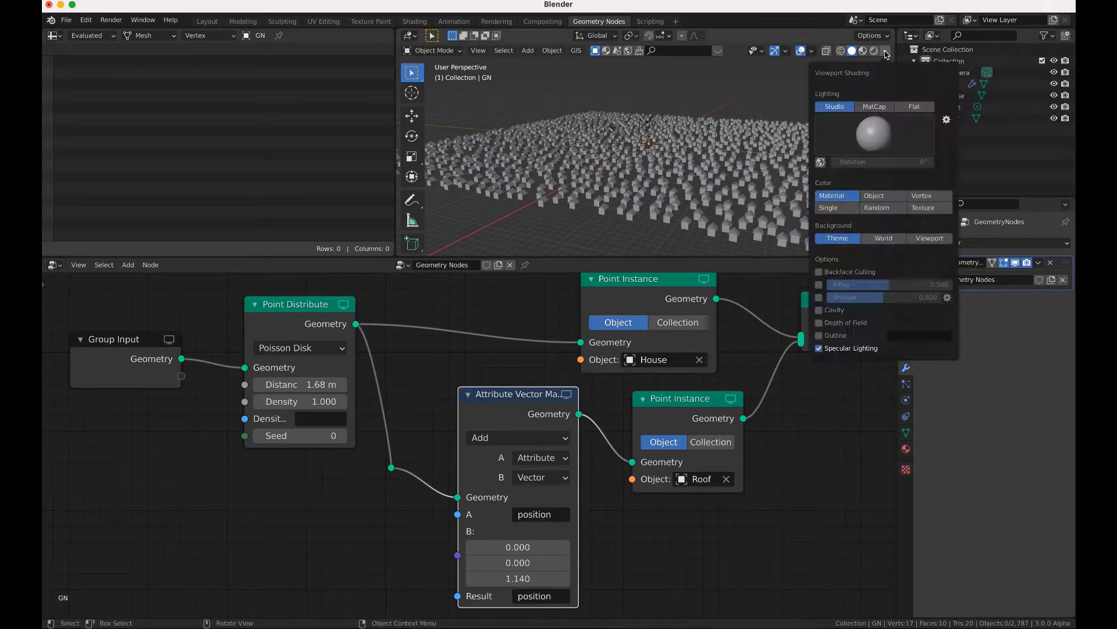
pyautogui.click(866, 108)
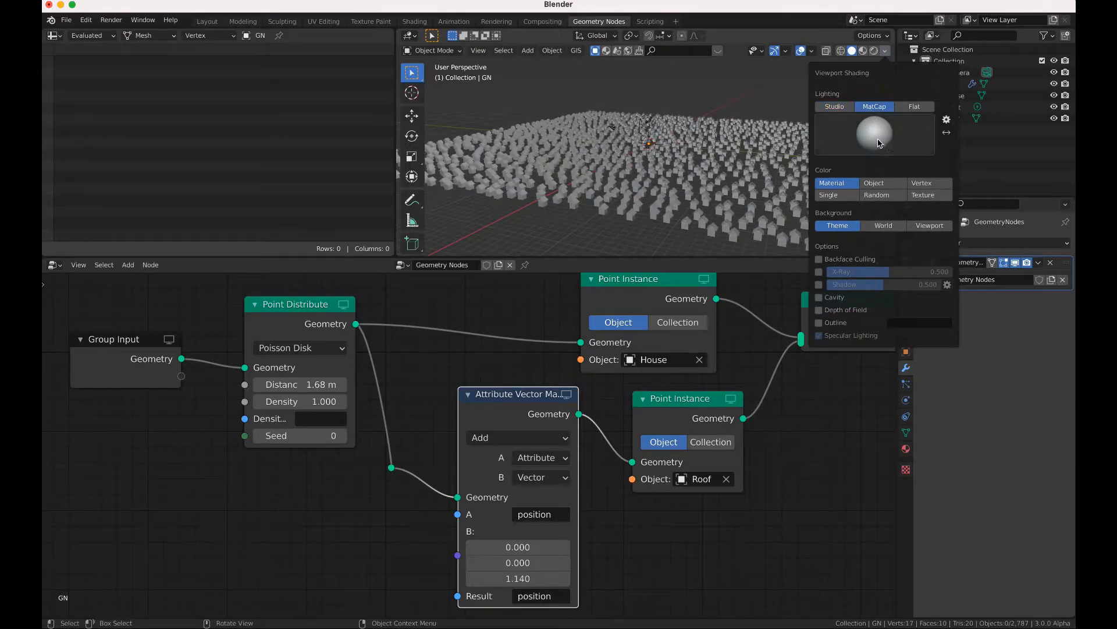
pyautogui.click(879, 144)
pyautogui.click(884, 205)
# - Examine the spacing of the scattered houses and the fit of their roofs from several distances and angles
pyautogui.hscroll(3, 656, 189)
pyautogui.keyDown('ctrl'); pyautogui.scroll(3, 657, 189); pyautogui.keyUp('ctrl')
pyautogui.keyDown('ctrl'); pyautogui.scroll(2, 656, 189); pyautogui.keyUp('ctrl')
pyautogui.hscroll(-5, 657, 189)
pyautogui.keyDown('ctrl'); pyautogui.scroll(5, 656, 190); pyautogui.keyUp('ctrl')
pyautogui.keyDown('ctrl'); pyautogui.scroll(-5, 657, 189); pyautogui.keyUp('ctrl')
pyautogui.scroll(3, 656, 189)
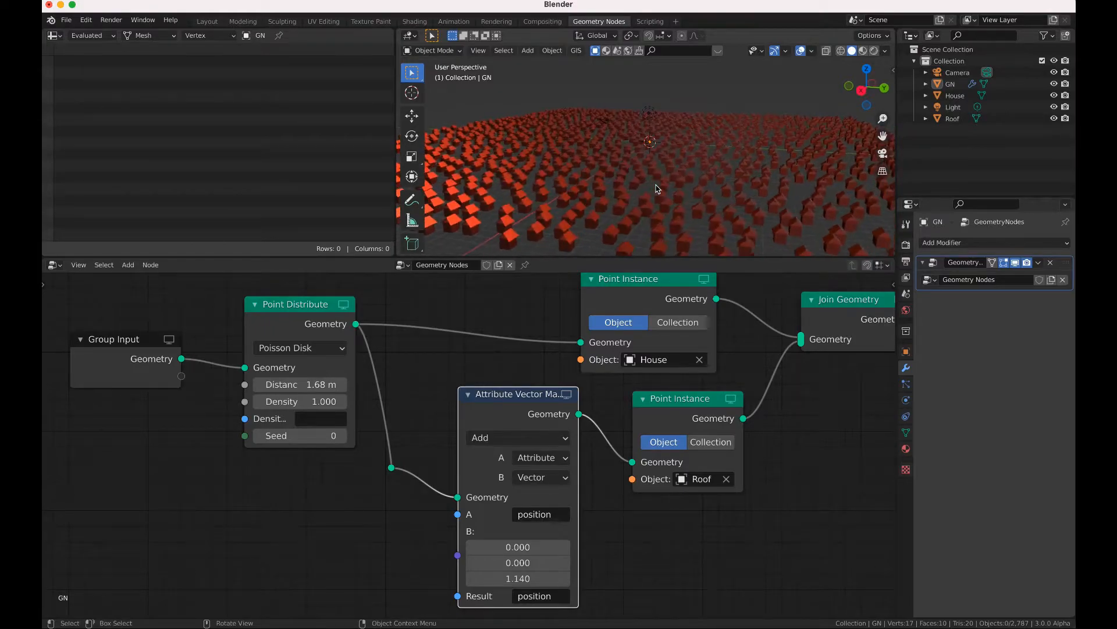
pyautogui.scroll(-3, 656, 189)
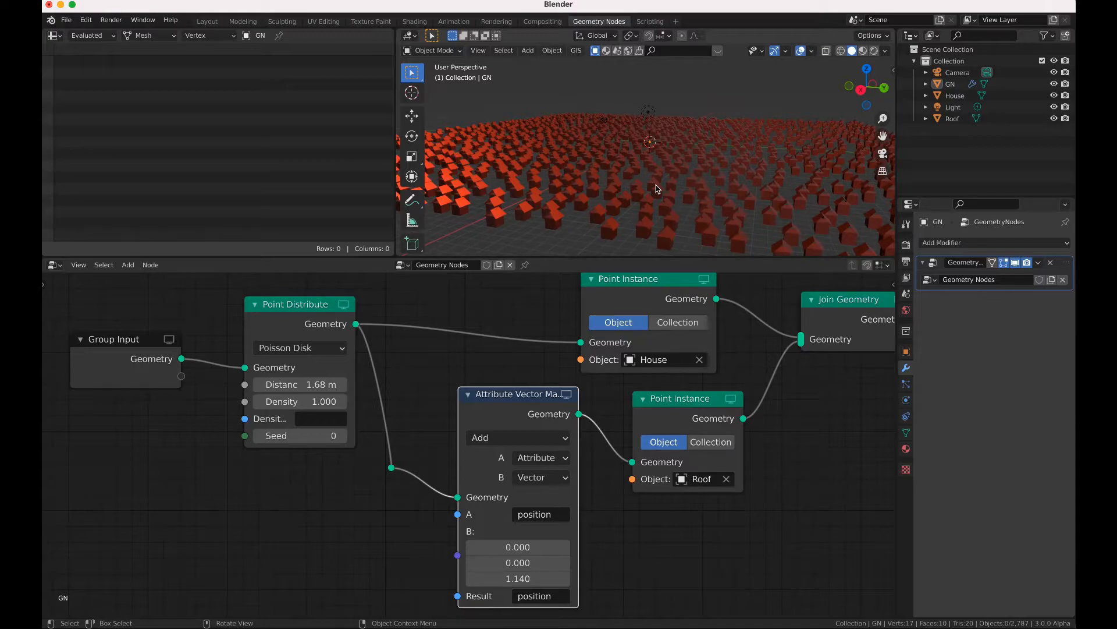
pyautogui.hscroll(-5, 657, 189)
pyautogui.hscroll(-8, 656, 189)
pyautogui.hscroll(-4, 657, 189)
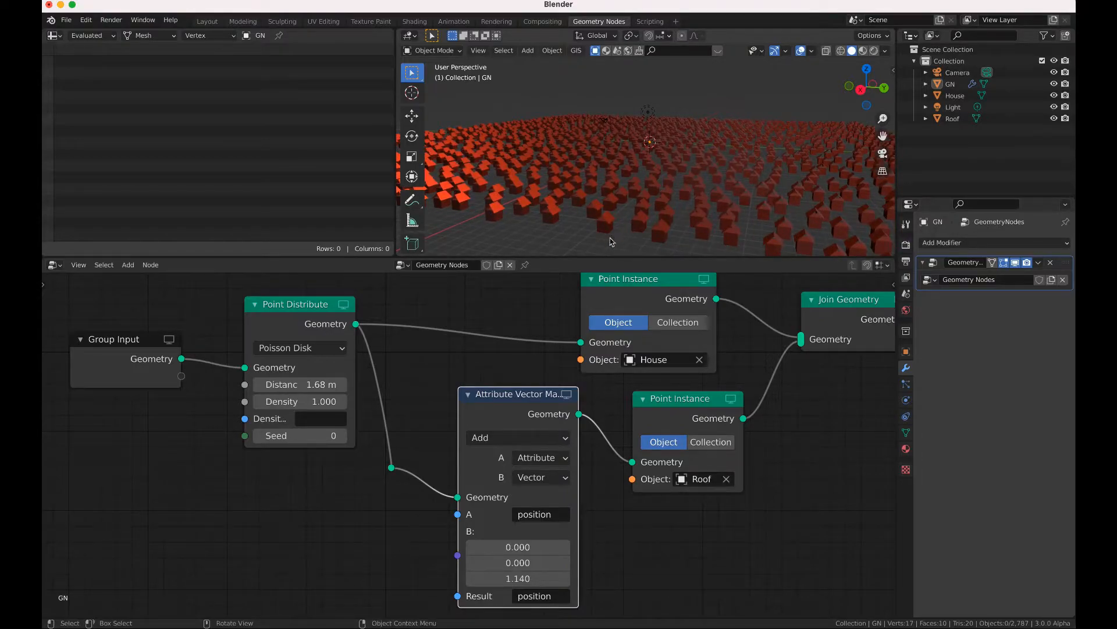
# - Move Group Input and Point Distribute away from the other nodes and feed the House Point Instance from the reroute point, placed in line with them
pyautogui.scroll(-2, 488, 339)
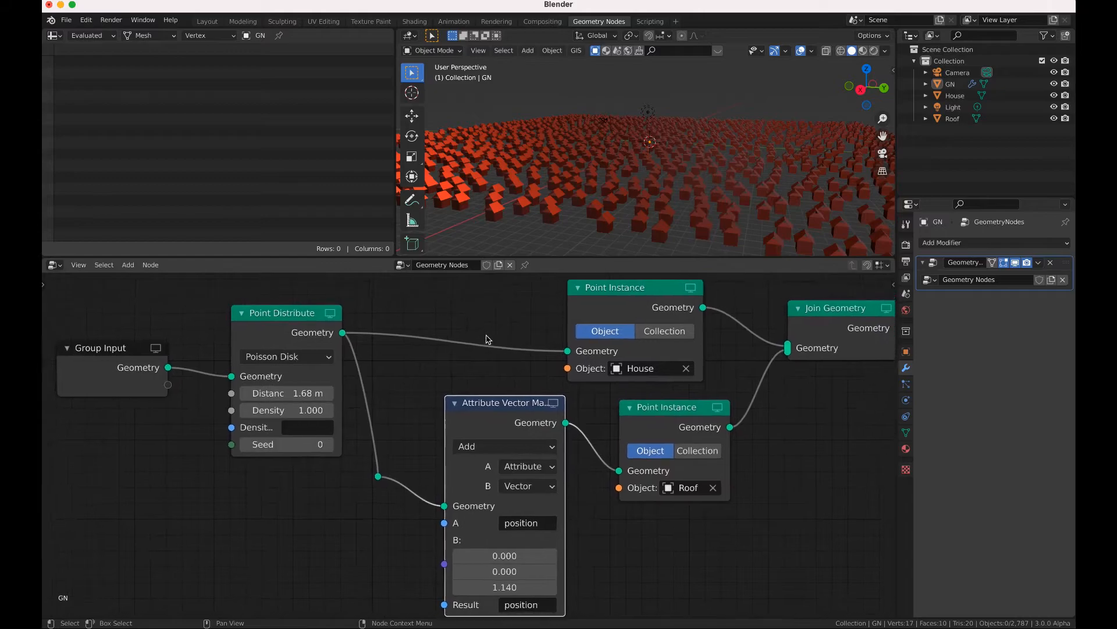
pyautogui.hscroll(-4, 488, 339)
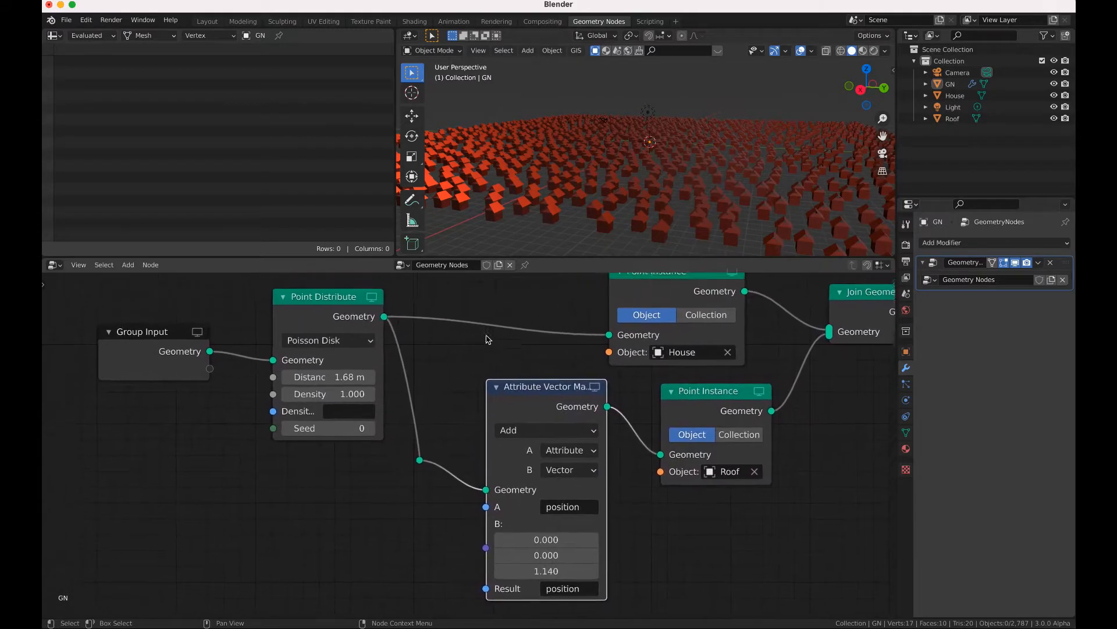
pyautogui.scroll(2, 488, 339)
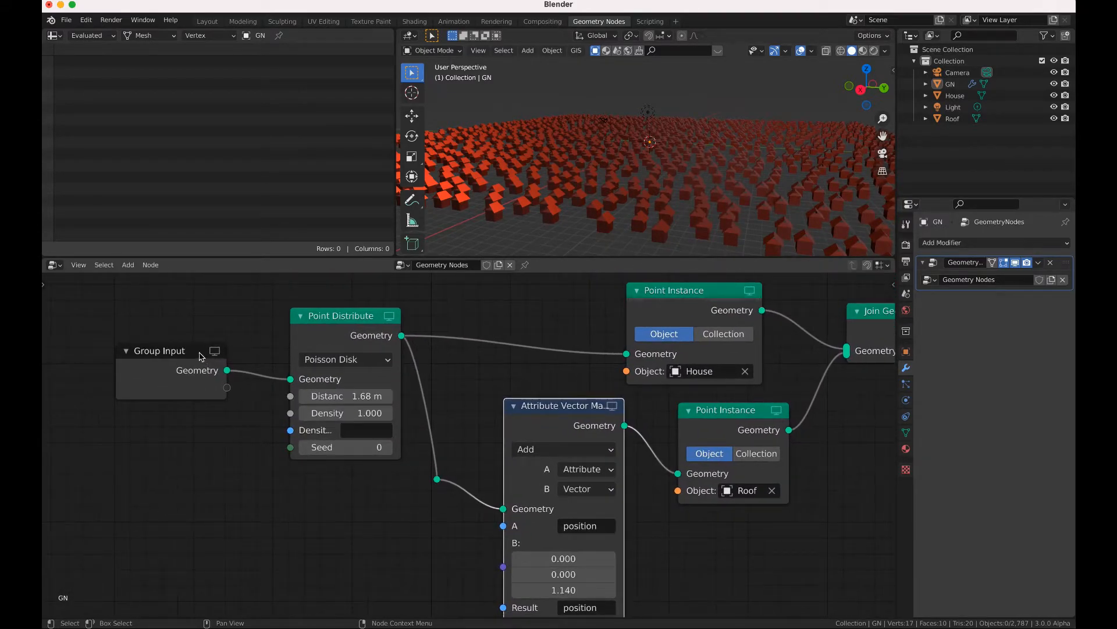
pyautogui.moveTo(205, 308); pyautogui.dragTo(233, 420)
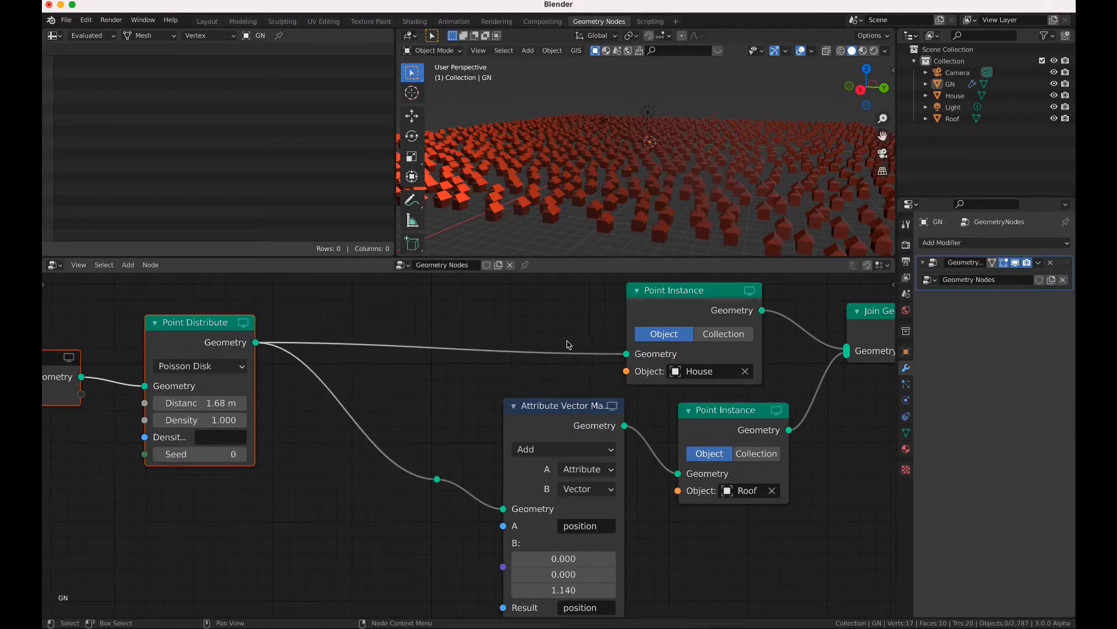
pyautogui.moveTo(627, 356)
pyautogui.mouseDown()
pyautogui.moveTo(439, 425)
pyautogui.moveTo(438, 481)
pyautogui.moveTo(562, 351)
pyautogui.moveTo(626, 355)
pyautogui.mouseUp()
pyautogui.moveTo(438, 481)
pyautogui.mouseDown()
pyautogui.moveTo(344, 356)
pyautogui.moveTo(433, 476)
pyautogui.mouseUp()
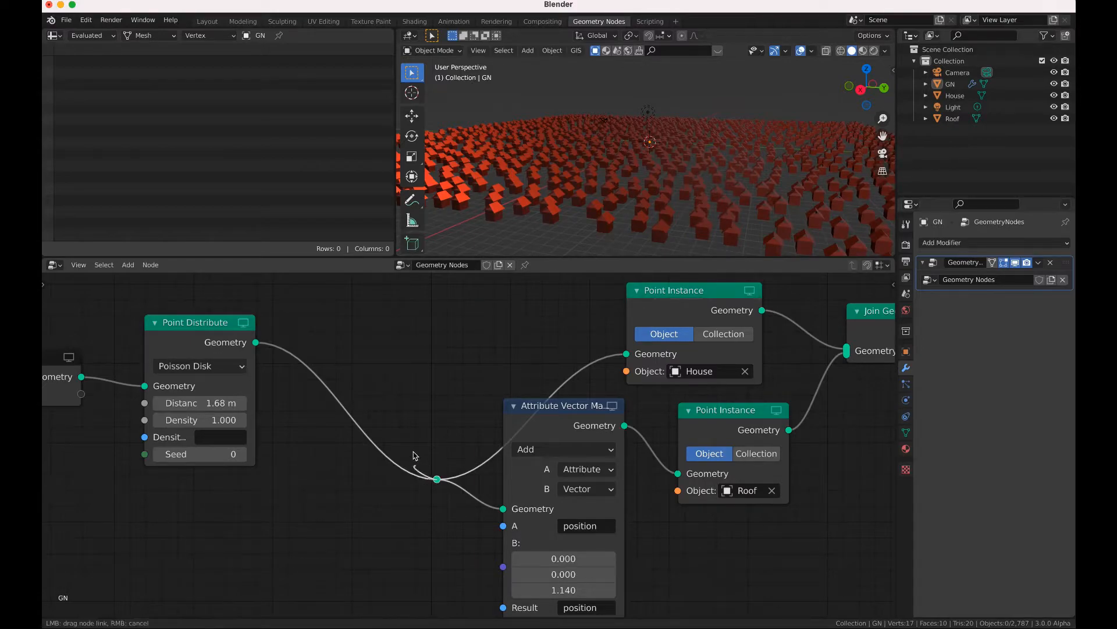
pyautogui.moveTo(438, 479); pyautogui.dragTo(428, 350)
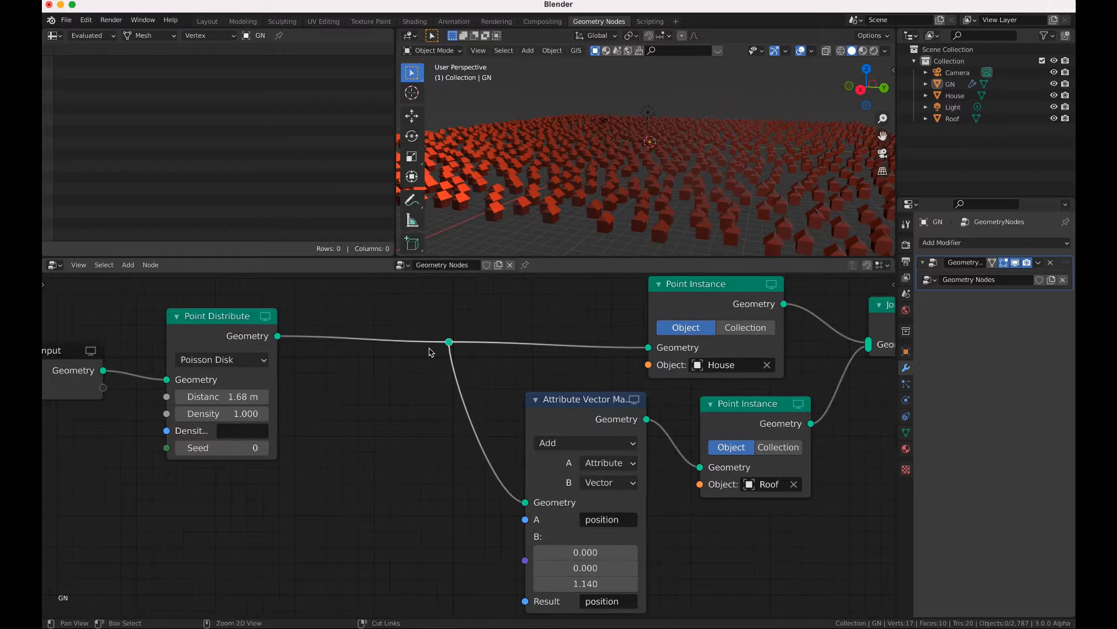
# - Insert an Attribute Randomize node between Point Distribute and the reroute point and set its data type to Vector
pyautogui.hotkey('shift', 'a')
pyautogui.moveTo(384, 397)
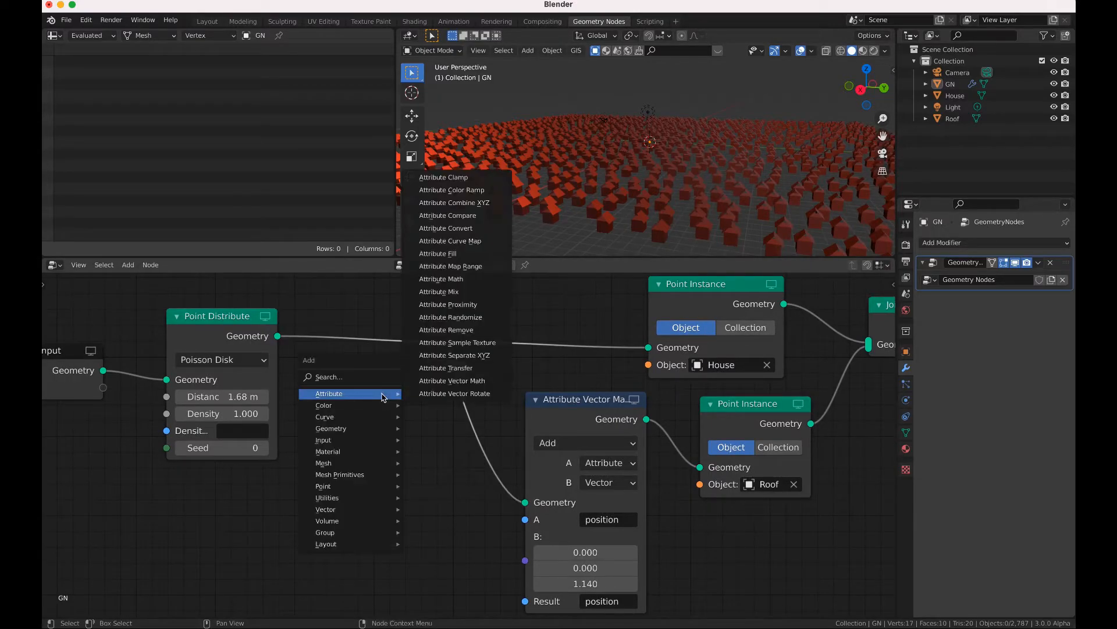
pyautogui.click(450, 318)
pyautogui.click(339, 293)
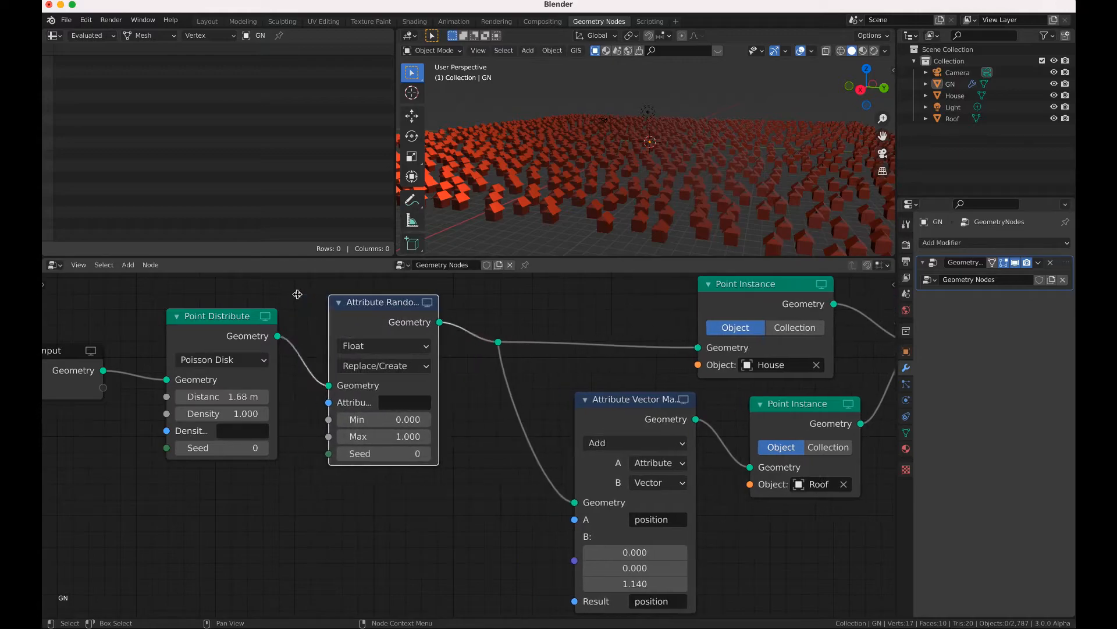
pyautogui.click(404, 349)
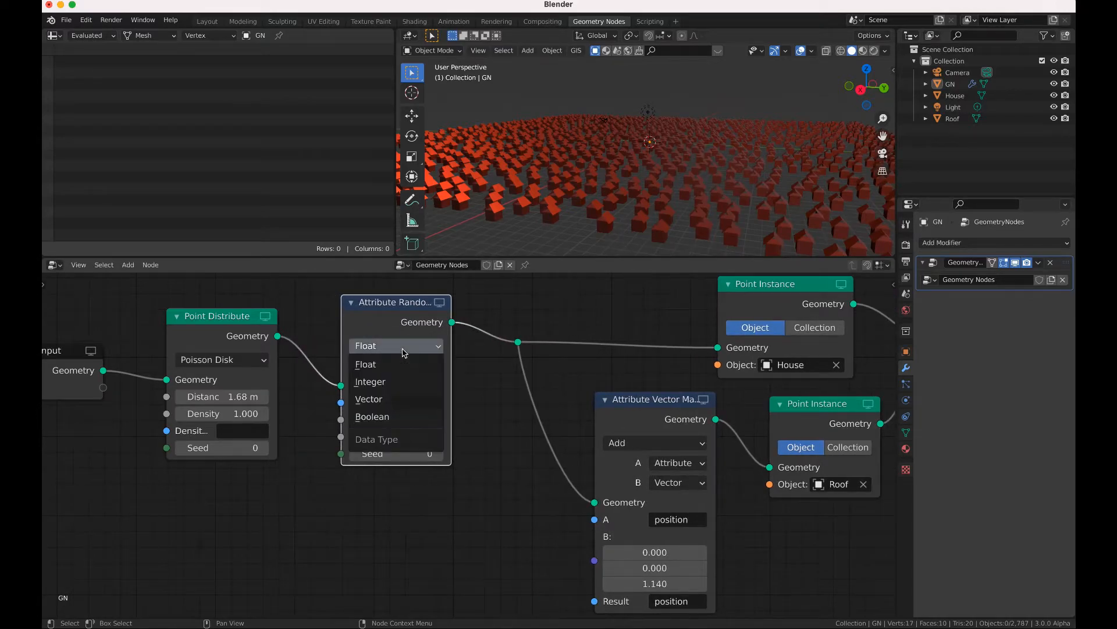
pyautogui.click(400, 402)
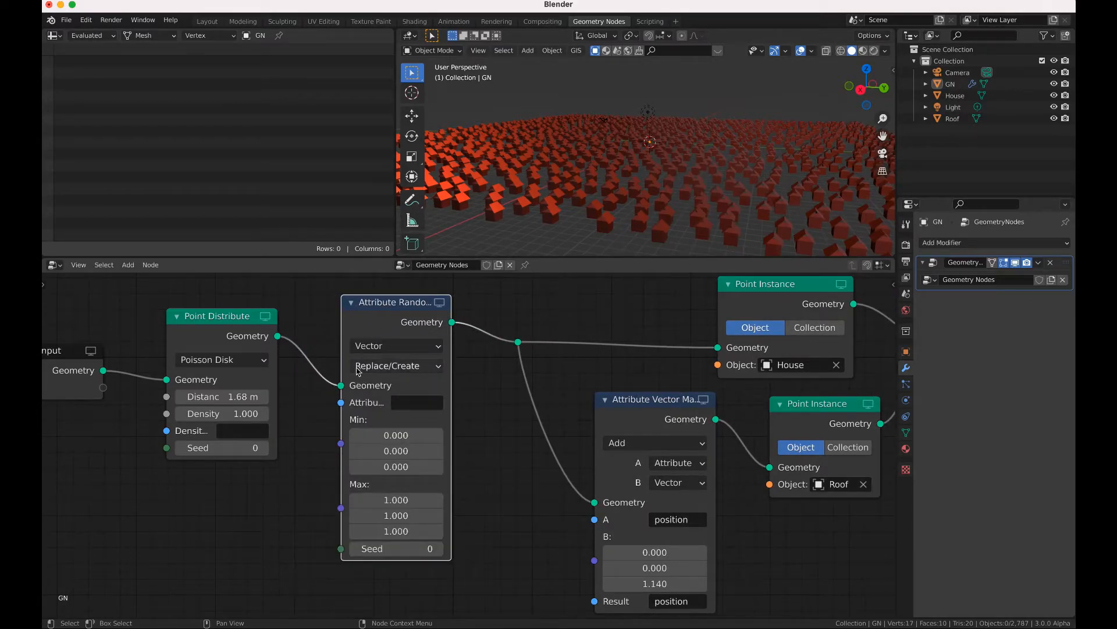
# - Set the Attribute Randomize node's attribute to rotation
pyautogui.click(419, 403)
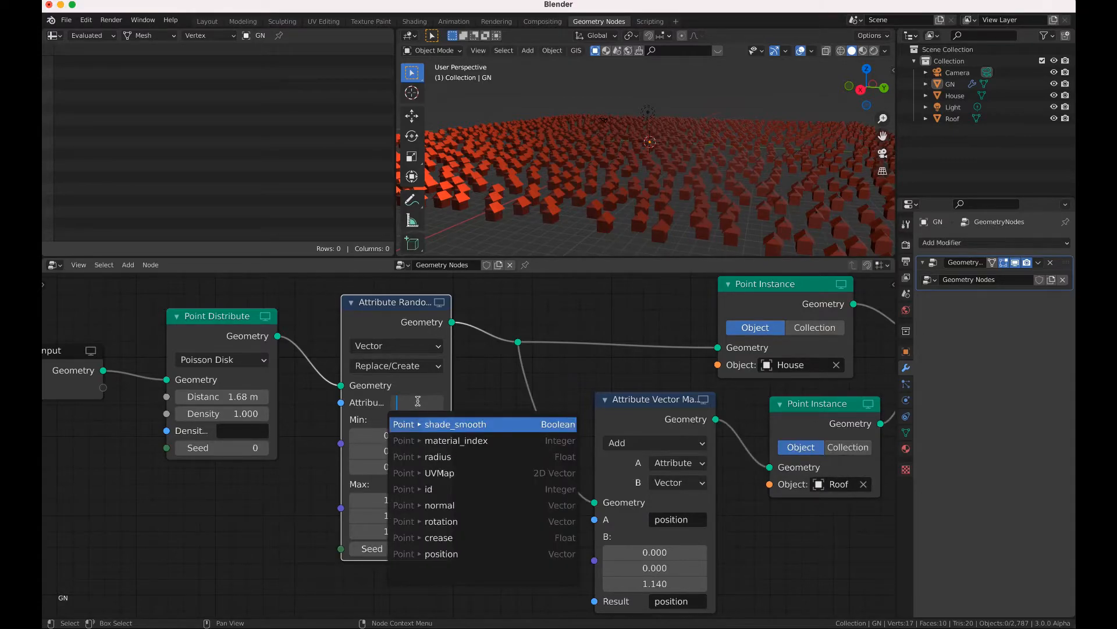
pyautogui.press('Down')
pyautogui.press('Down')
pyautogui.press('Down')
pyautogui.press('Down')
pyautogui.press('Down')
pyautogui.press('Down')
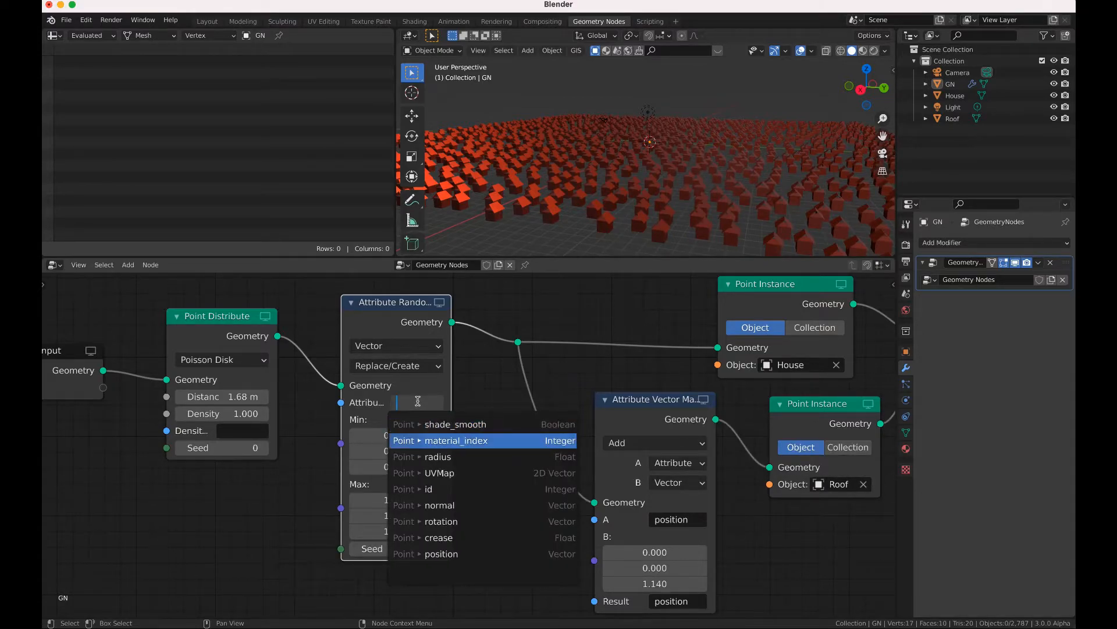
pyautogui.press('Return')
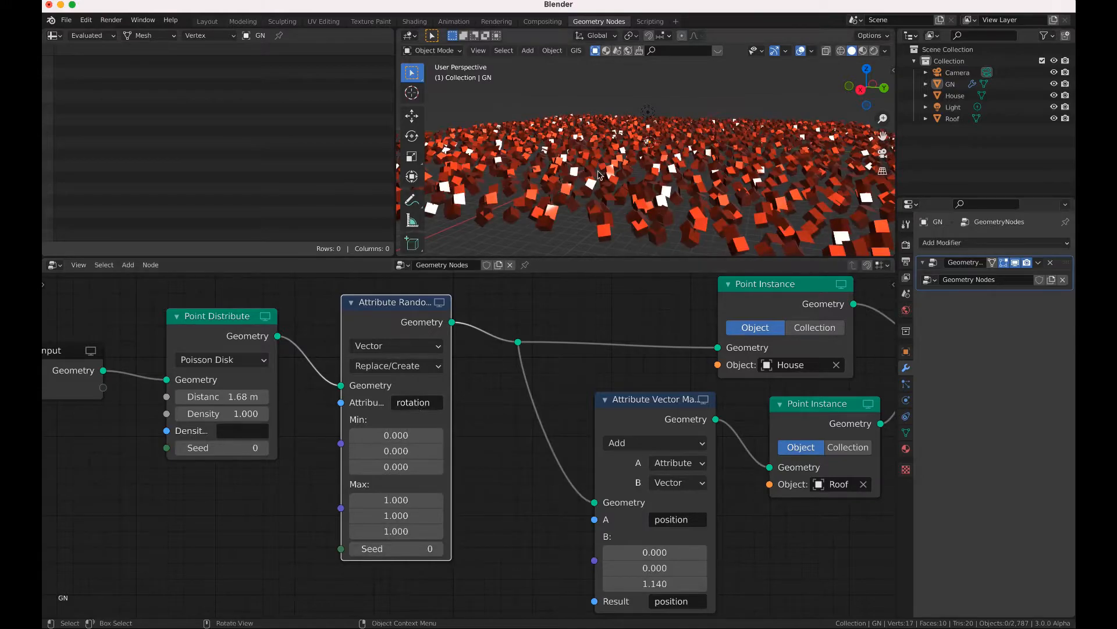
# - Examine the orientation of the randomly rotated houses and roofs from close up and from a low angle
pyautogui.scroll(3, 649, 164)
pyautogui.scroll(-5, 649, 164)
pyautogui.scroll(5, 649, 163)
pyautogui.scroll(-3, 649, 164)
pyautogui.scroll(-1, 650, 164)
pyautogui.scroll(-3, 670, 196)
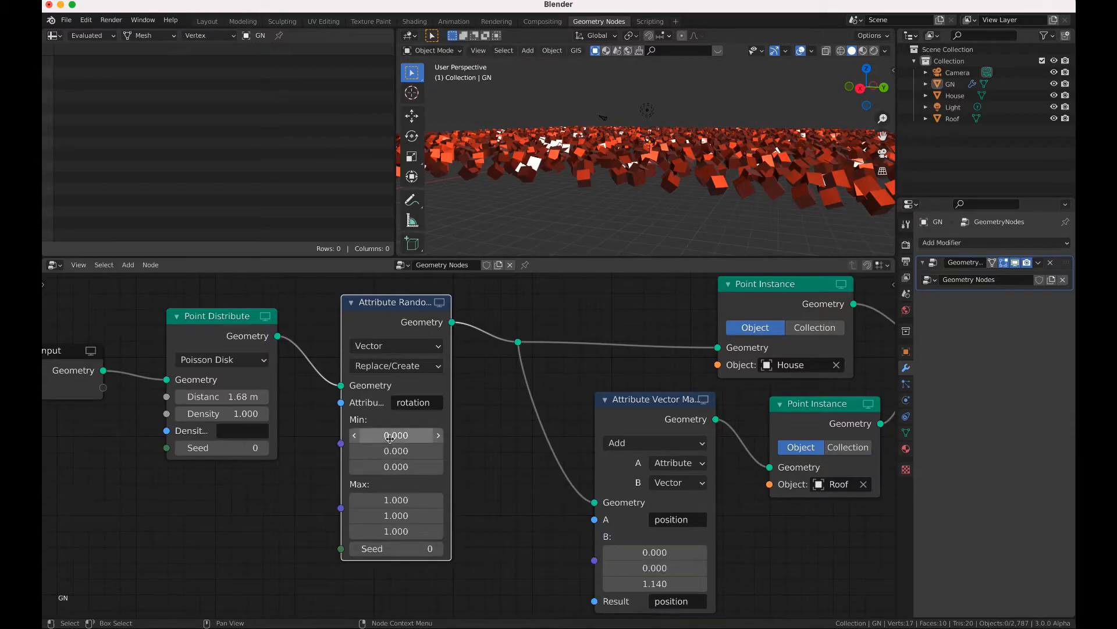
# - Set the rotation Attribute Randomize node's maximum to 0, 0 and 2*pi so only the Z rotation is randomized
pyautogui.click(396, 499)
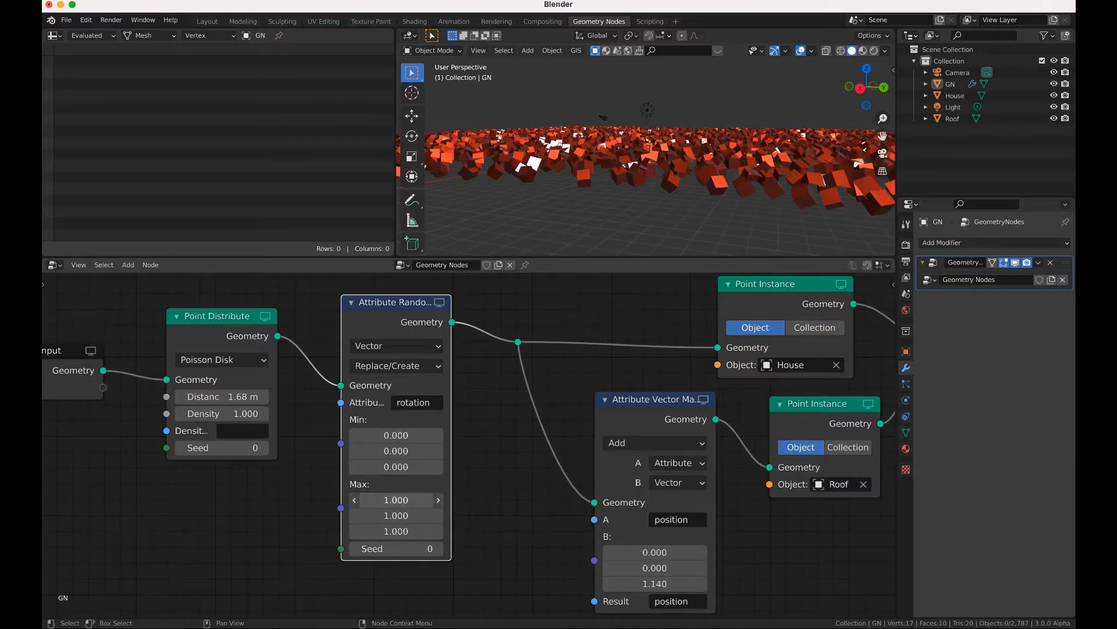
pyautogui.write('0')
pyautogui.press('Tab')
pyautogui.write('0')
pyautogui.press('Tab')
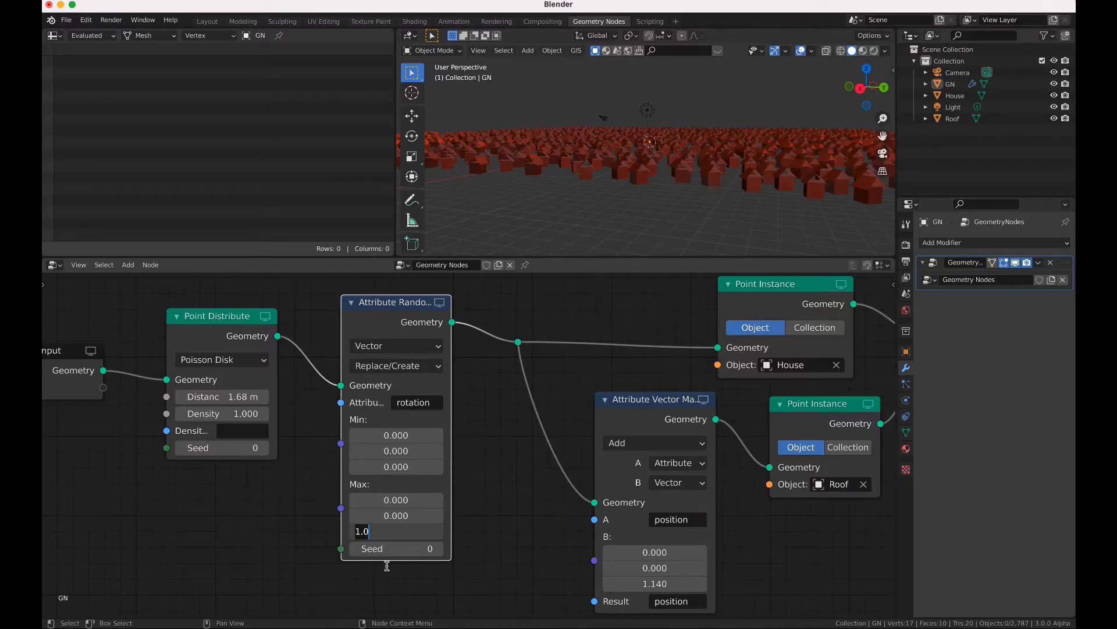
pyautogui.press('BackSpace')
pyautogui.write('2*pi')
pyautogui.press('Return')
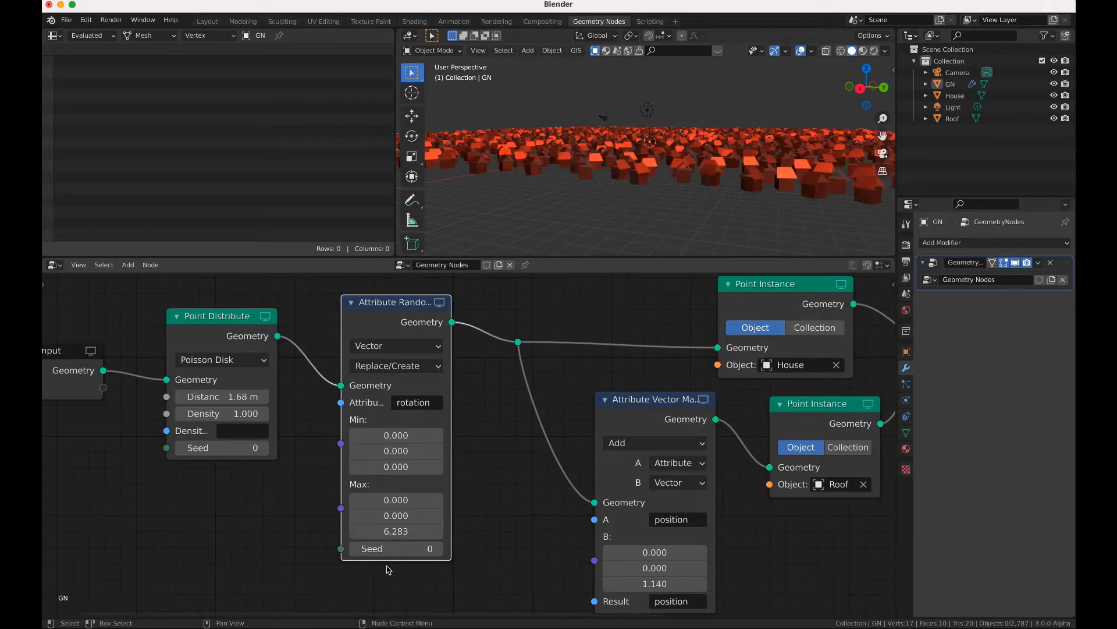
# - Save the scene as untitled.blend in the Downloads folder
pyautogui.scroll(5, 644, 186)
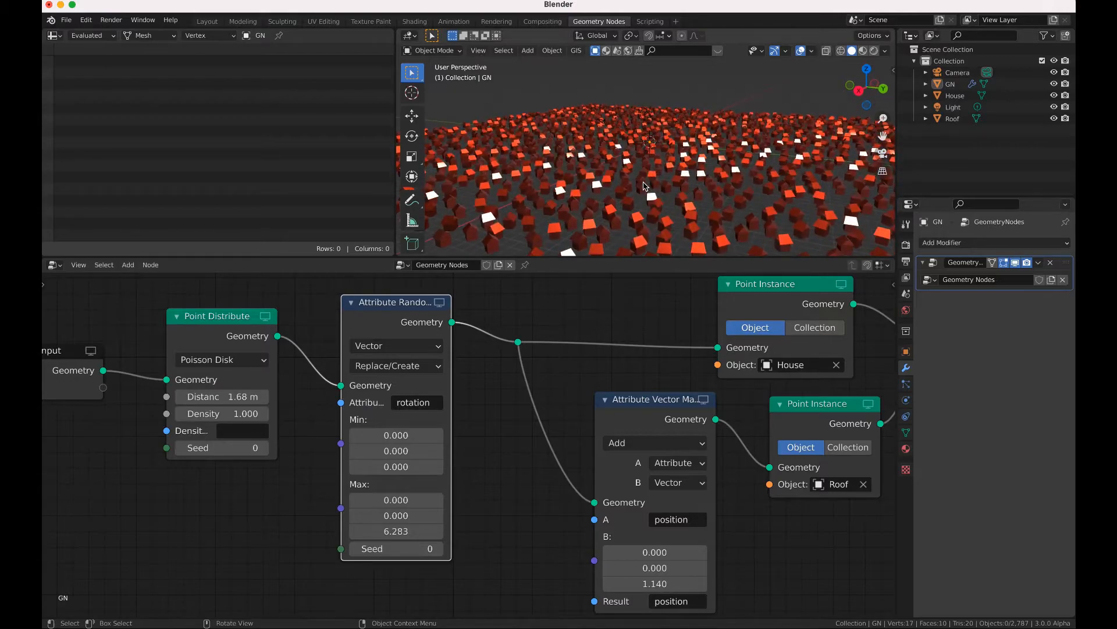
pyautogui.scroll(-4, 644, 186)
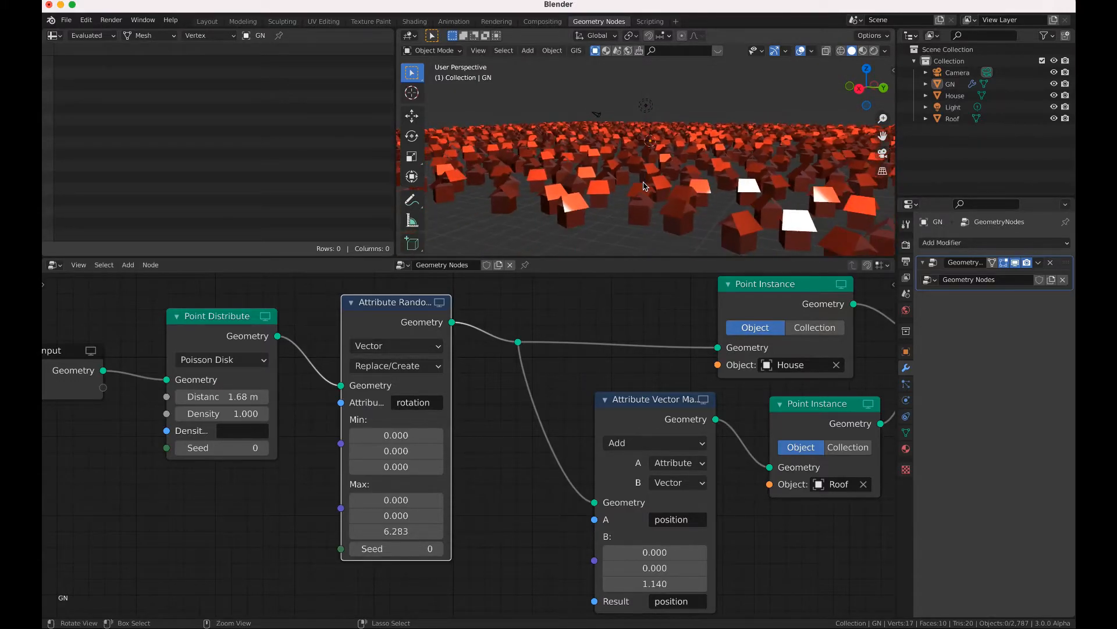
pyautogui.scroll(2, 645, 186)
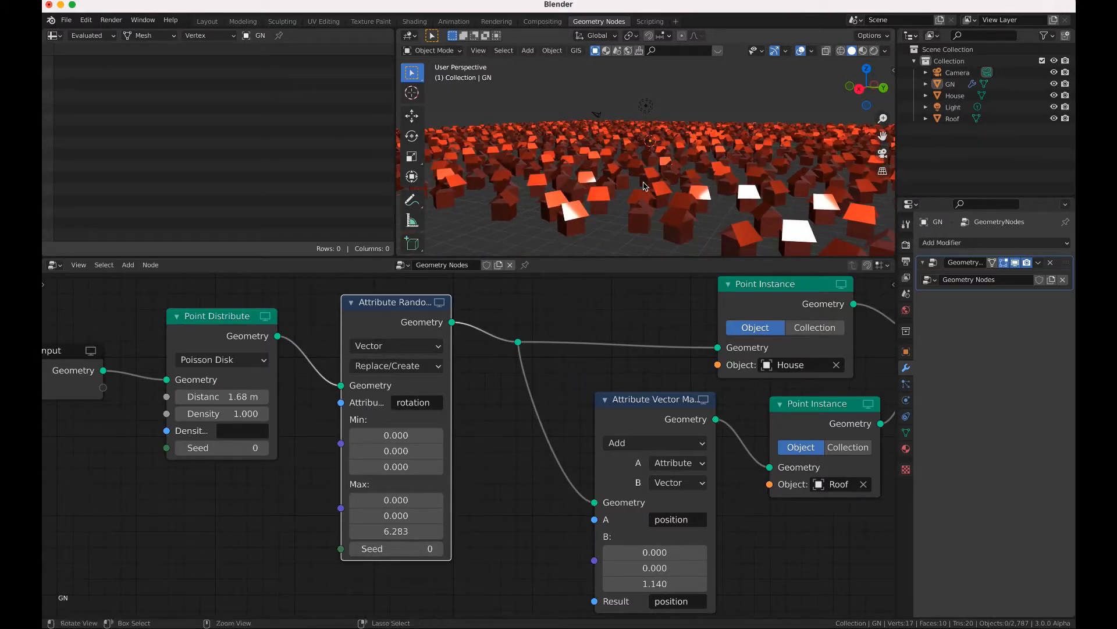
pyautogui.hotkey('ctrl', 's')
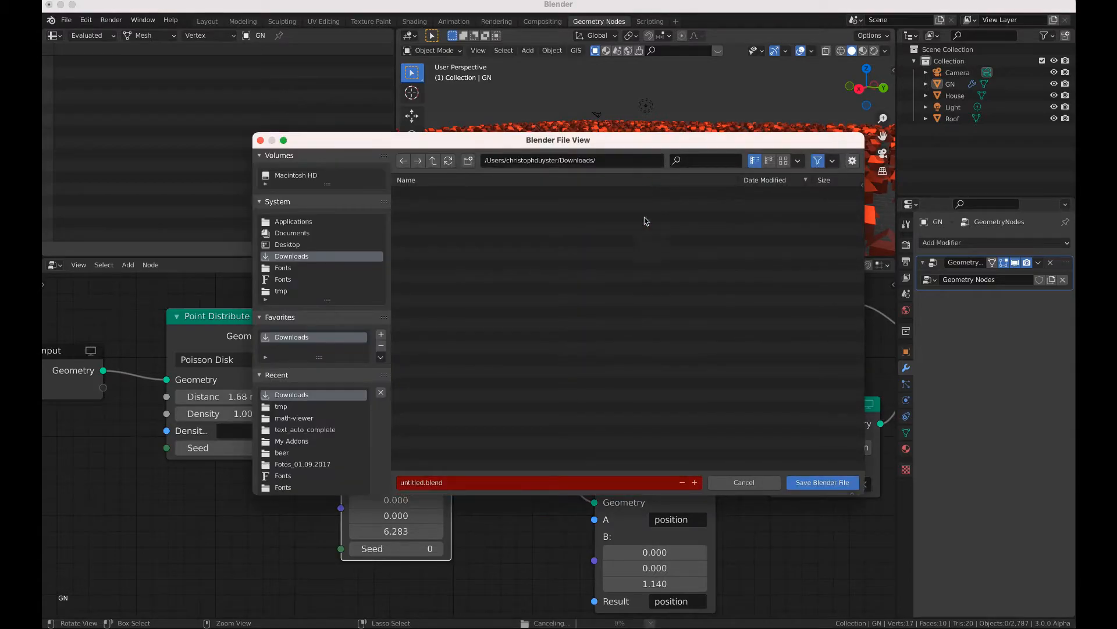
pyautogui.click(810, 483)
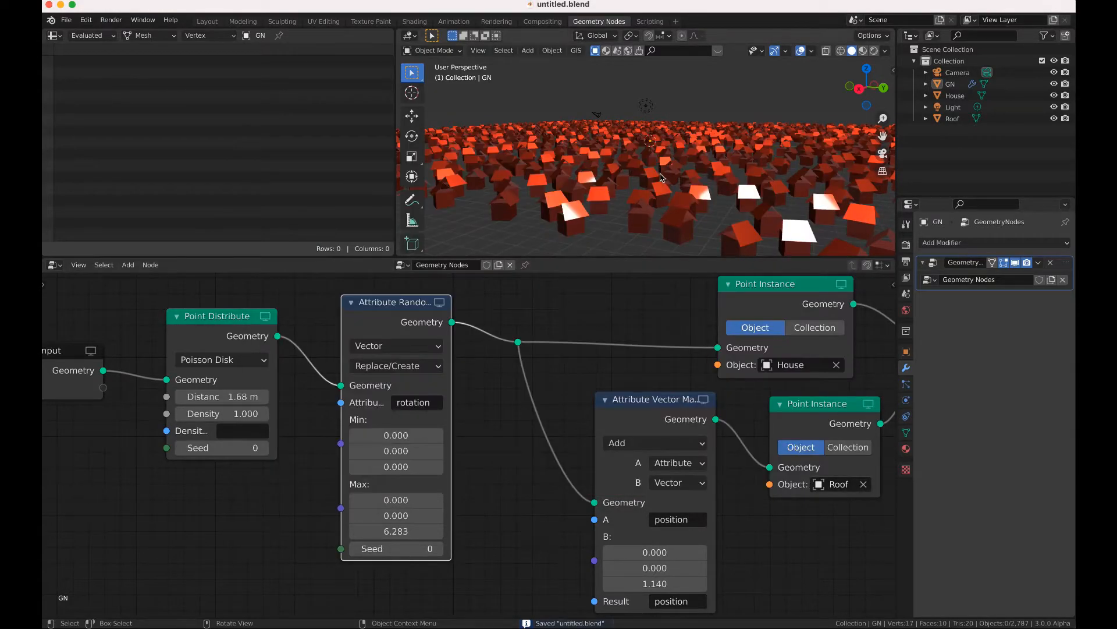
# - Examine the rotation of the scattered houses and the fit of their roofs from several angles and distances
pyautogui.scroll(2, 661, 178)
pyautogui.scroll(-3, 660, 178)
pyautogui.hscroll(-2, 661, 178)
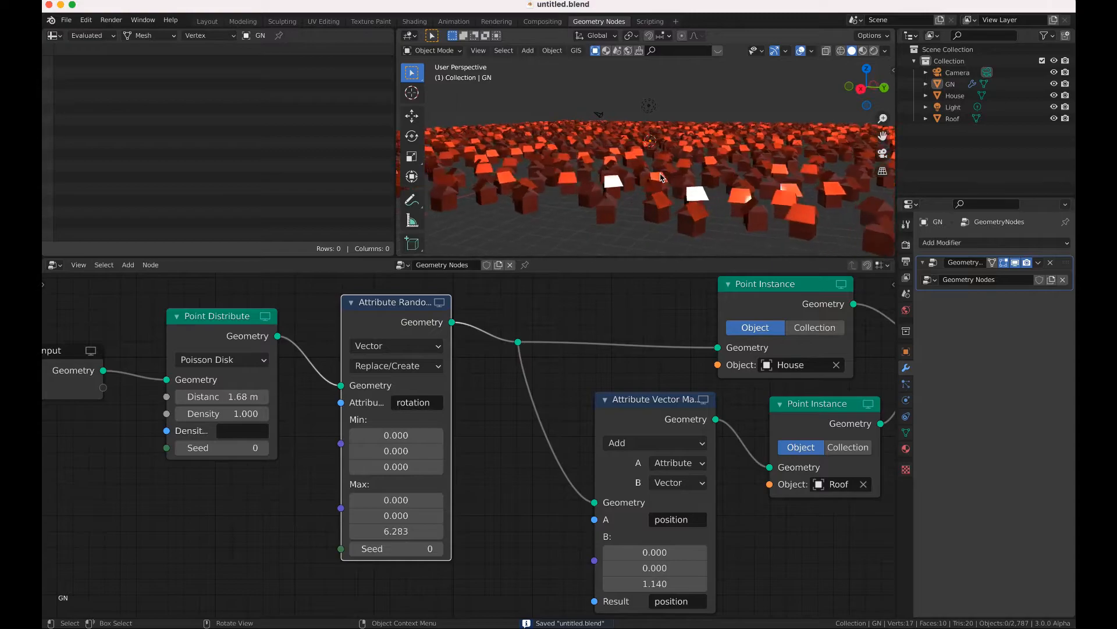
pyautogui.keyDown('ctrl'); pyautogui.scroll(-4, 660, 177); pyautogui.keyUp('ctrl')
pyautogui.keyDown('ctrl'); pyautogui.scroll(4, 660, 177); pyautogui.keyUp('ctrl')
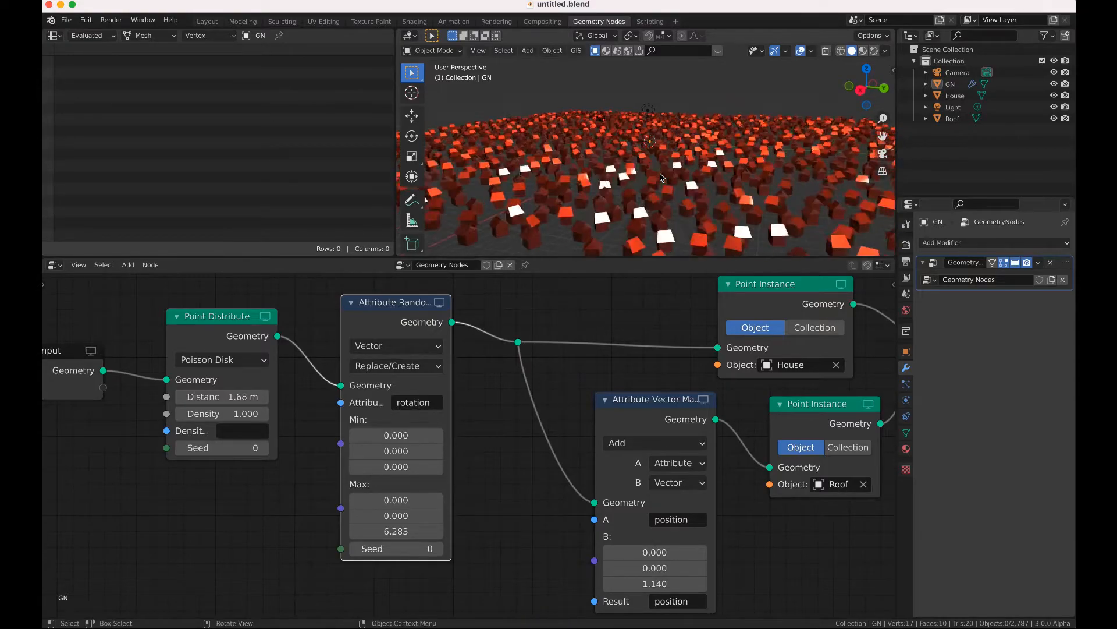
pyautogui.hscroll(-2, 661, 178)
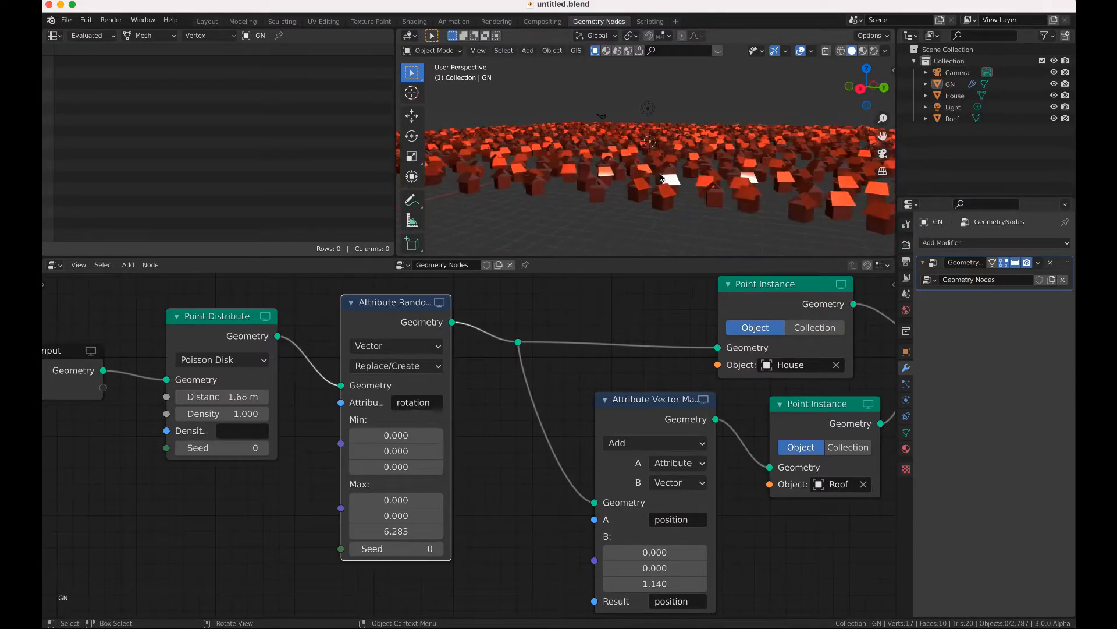
pyautogui.keyDown('ctrl'); pyautogui.scroll(-3, 660, 177); pyautogui.keyUp('ctrl')
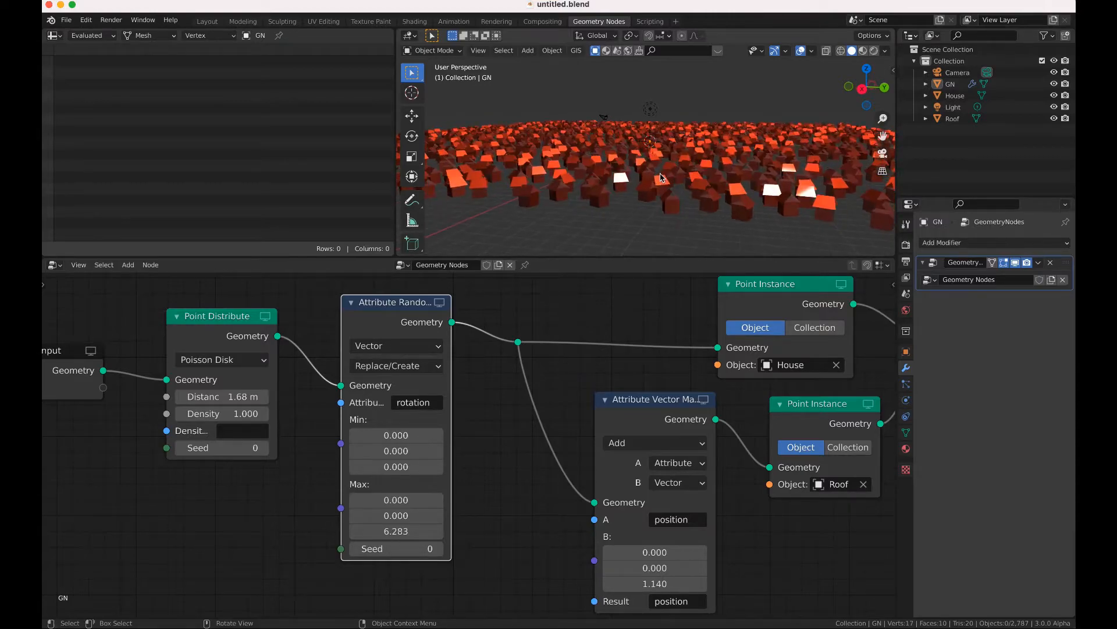
pyautogui.scroll(-1, 660, 177)
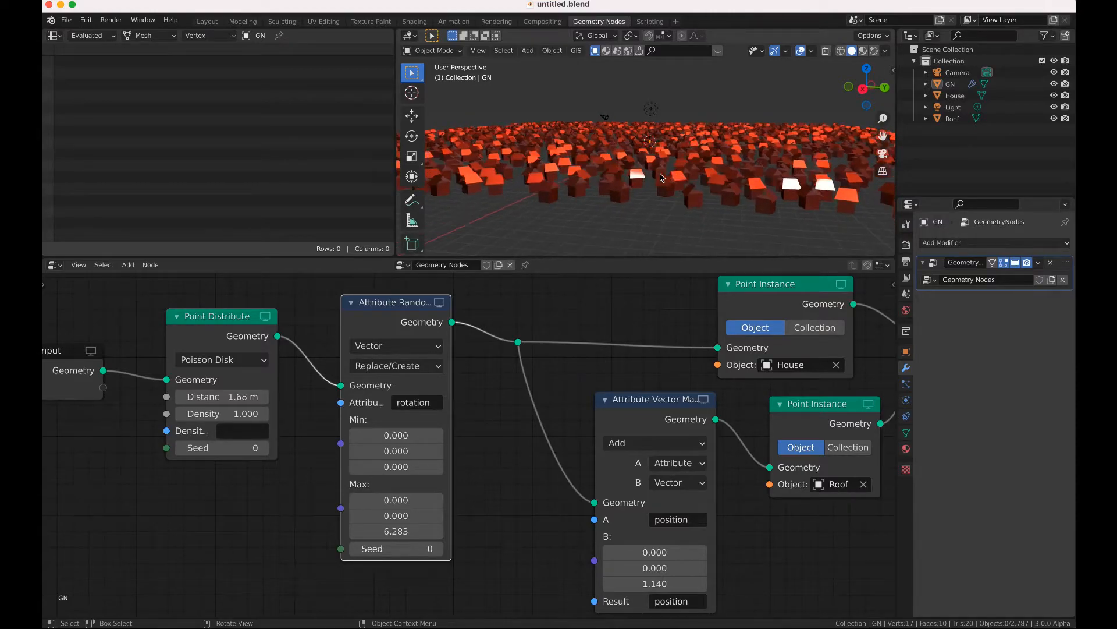
pyautogui.scroll(4, 661, 178)
pyautogui.scroll(-4, 660, 178)
pyautogui.scroll(3, 660, 177)
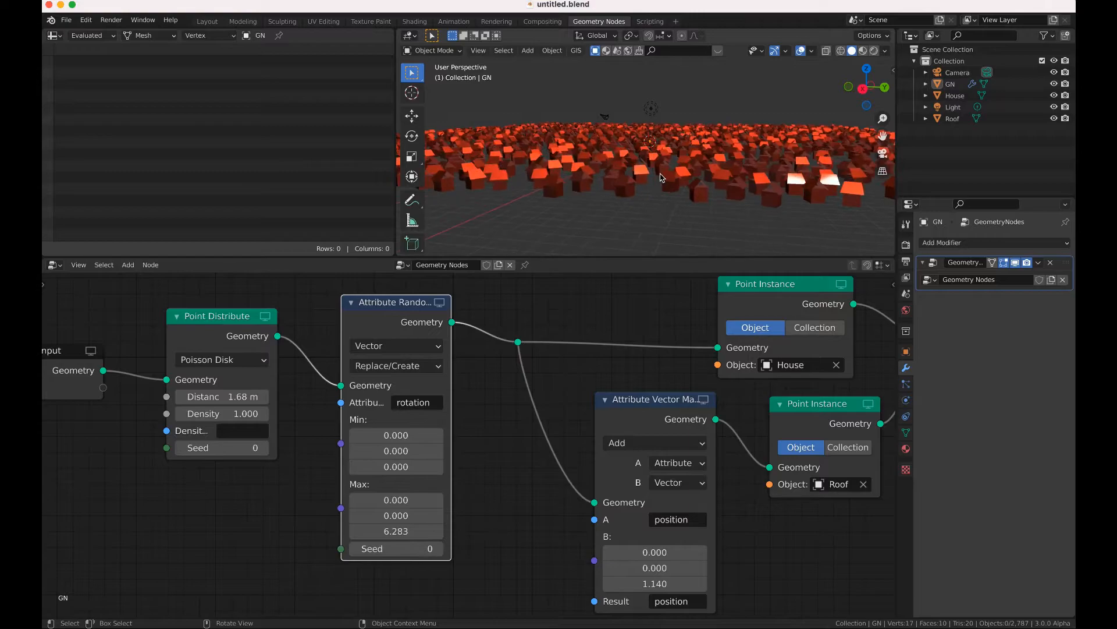
pyautogui.scroll(-4, 660, 178)
pyautogui.scroll(3, 660, 178)
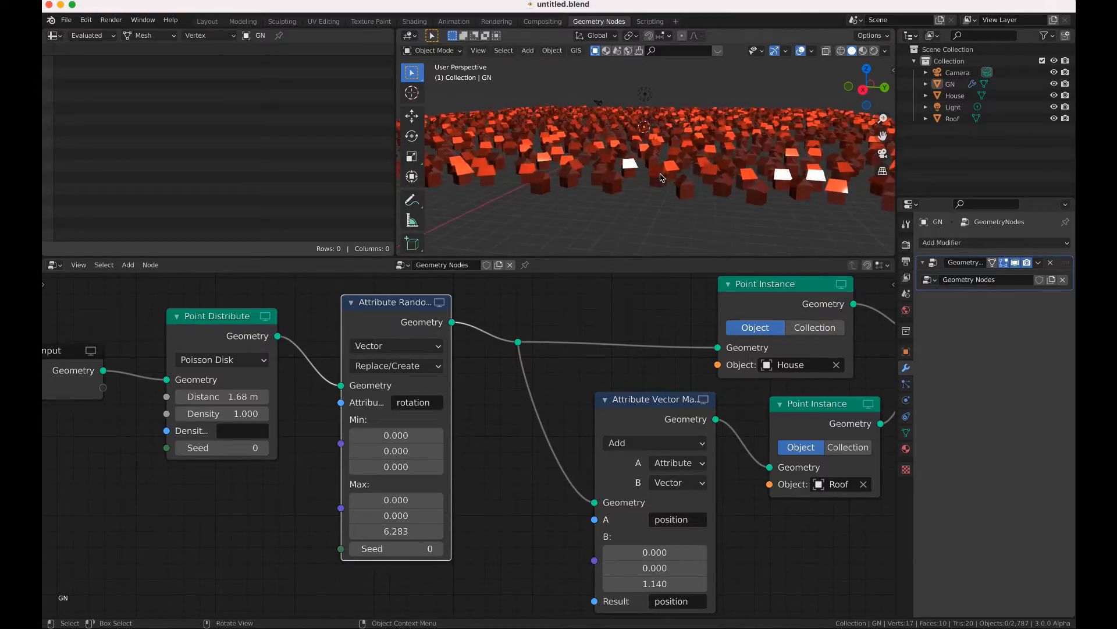
pyautogui.scroll(2, 661, 177)
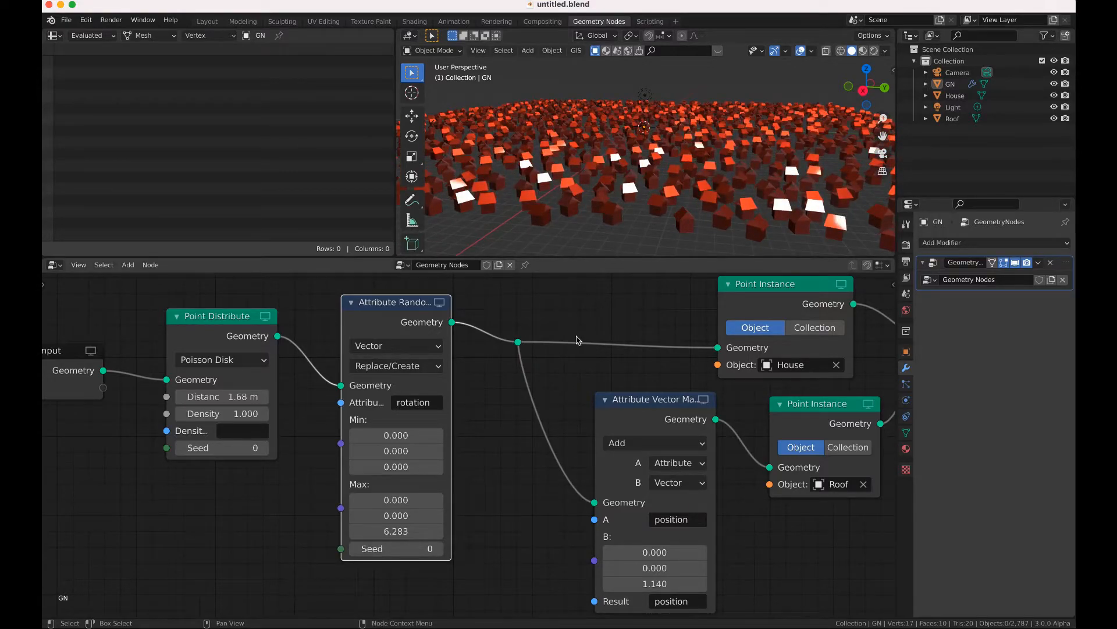
# - Move both Point Instance nodes, Join Geometry and Group Output together away from the upstream nodes to make room in the chain
pyautogui.hscroll(4, 577, 340)
pyautogui.scroll(2, 576, 341)
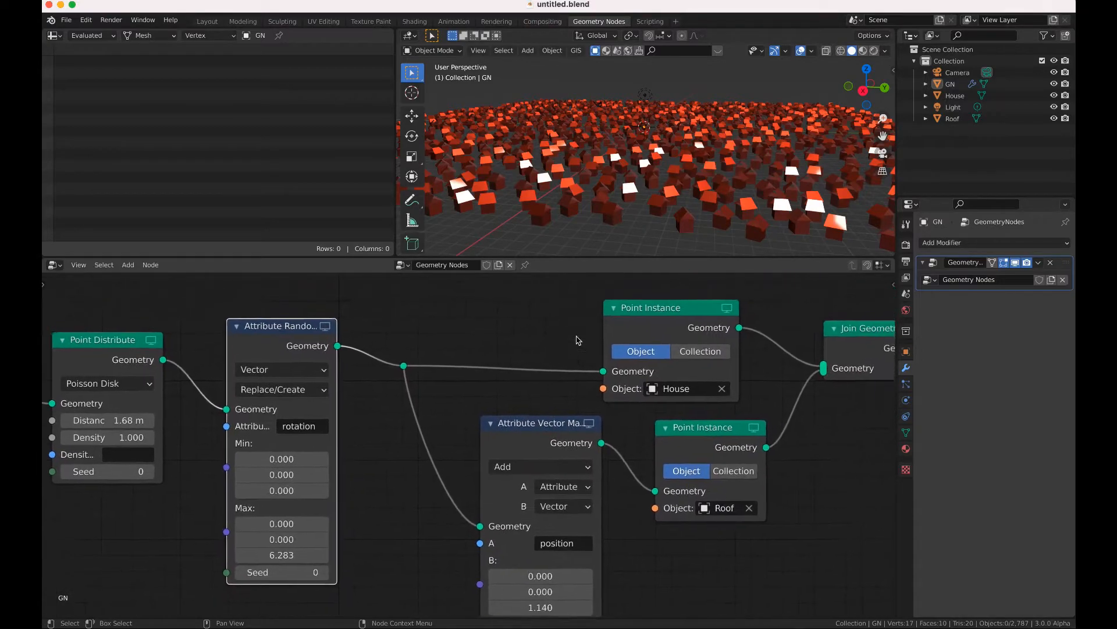
pyautogui.hscroll(8, 578, 341)
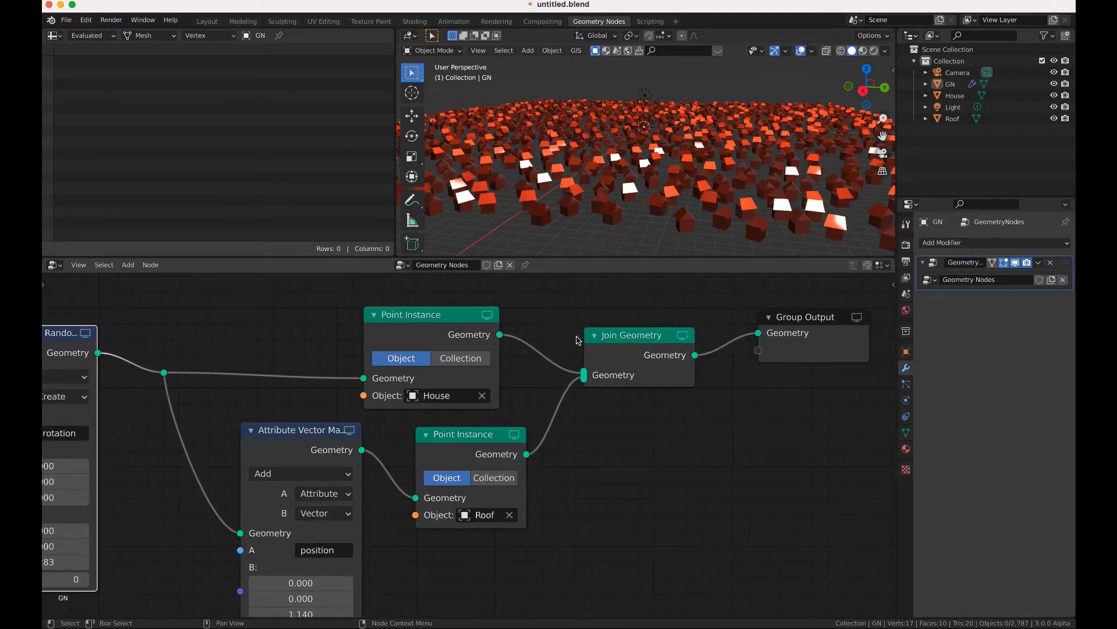
pyautogui.moveTo(464, 315); pyautogui.dragTo(494, 314)
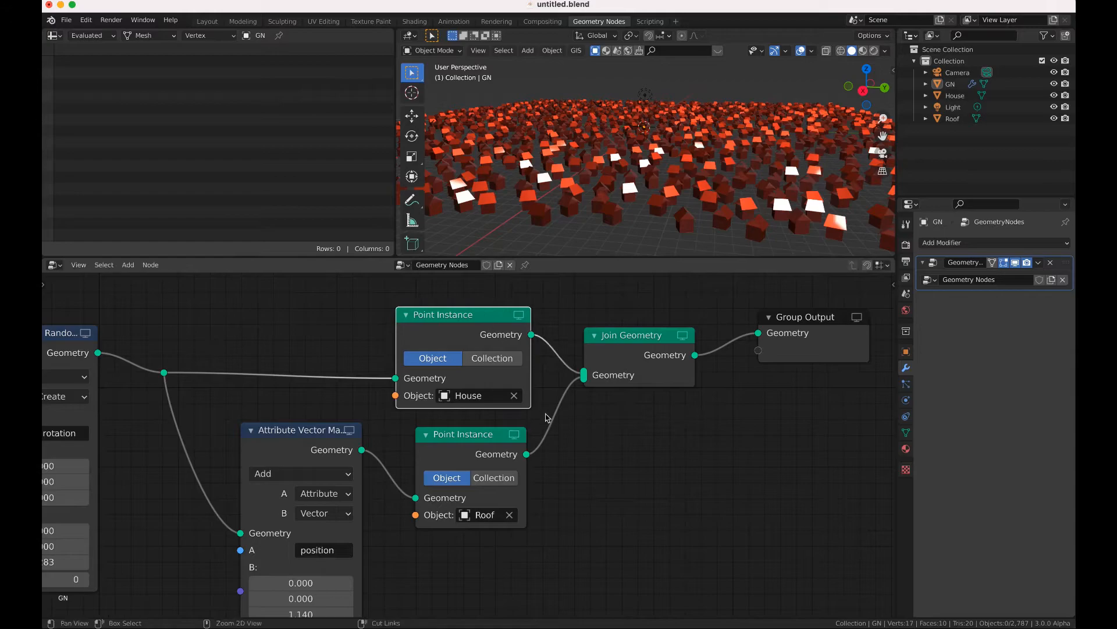
pyautogui.scroll(-3, 524, 419)
pyautogui.scroll(-1, 547, 417)
pyautogui.moveTo(472, 334); pyautogui.dragTo(746, 529)
pyautogui.press('g')
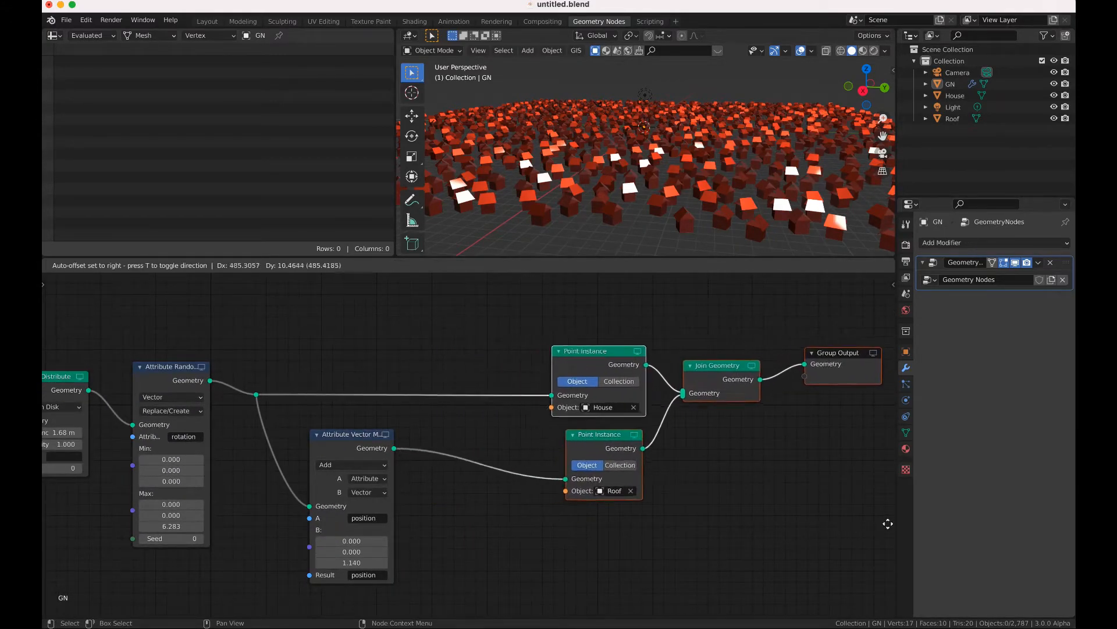
pyautogui.click(68, 515)
# - Move the Attribute Vector Math node closer to the Roof Point Instance, away from the reroute point
pyautogui.hscroll(-1, 401, 366)
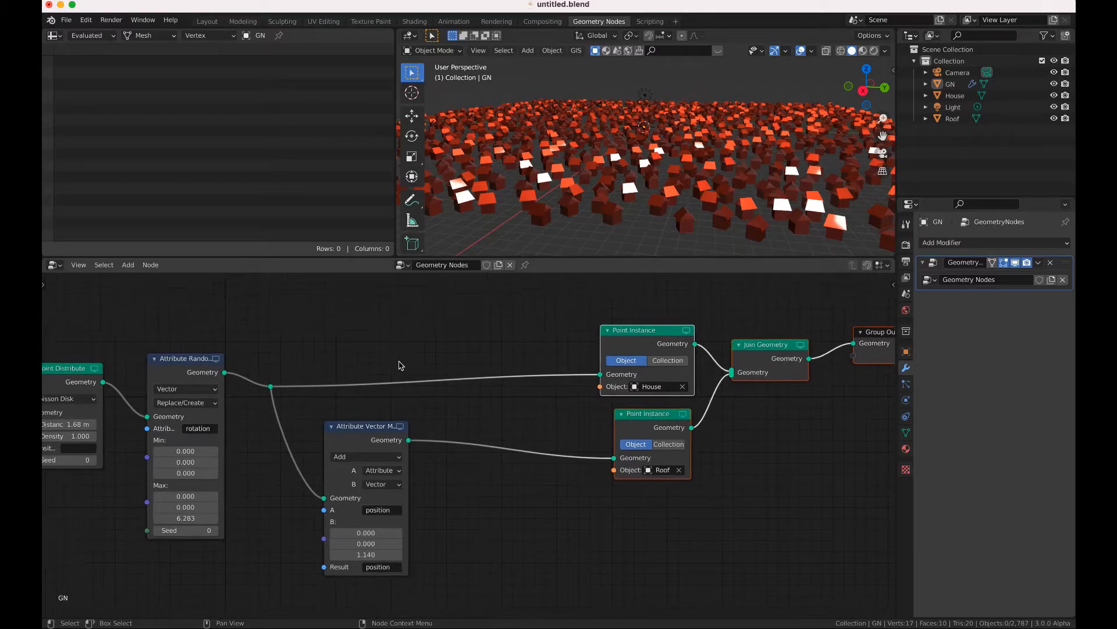
pyautogui.hscroll(-5, 401, 366)
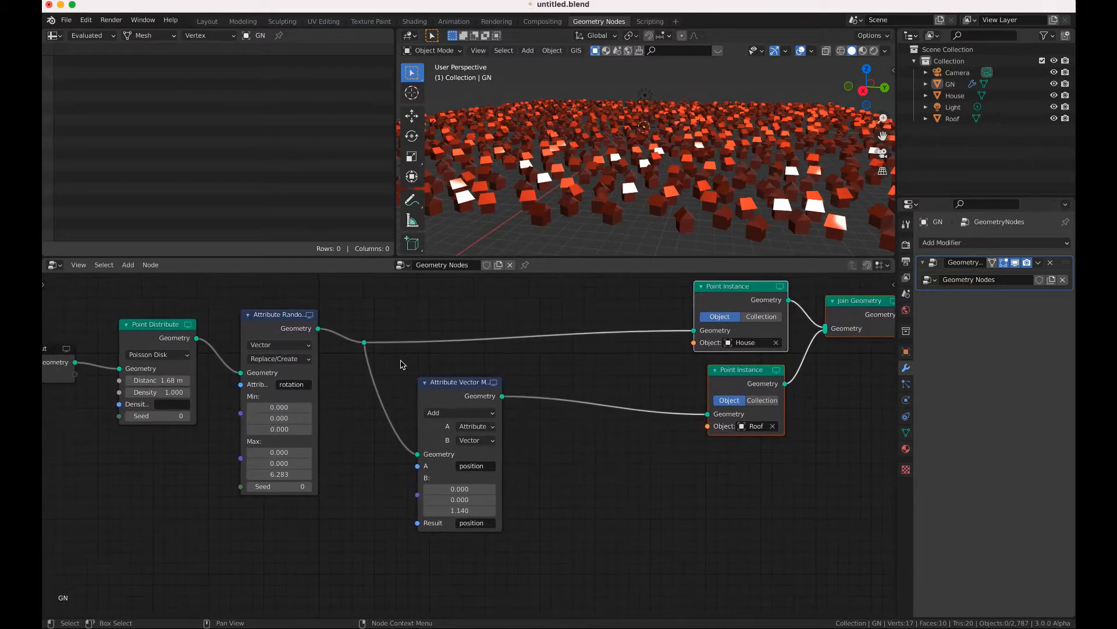
pyautogui.moveTo(458, 391); pyautogui.dragTo(522, 398)
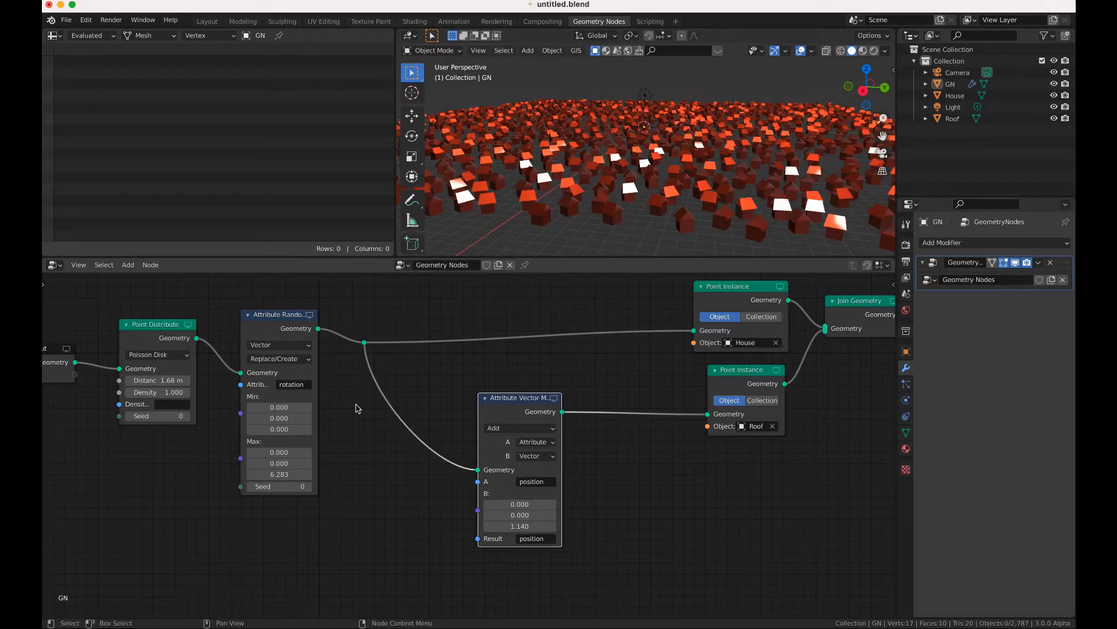
# - Insert a second Attribute Randomize node between the rotation Attribute Randomize node and the reroute point
pyautogui.hscroll(-1, 358, 408)
pyautogui.scroll(-1, 358, 408)
pyautogui.moveTo(291, 309); pyautogui.dragTo(277, 307)
pyautogui.hotkey('shift', 'a')
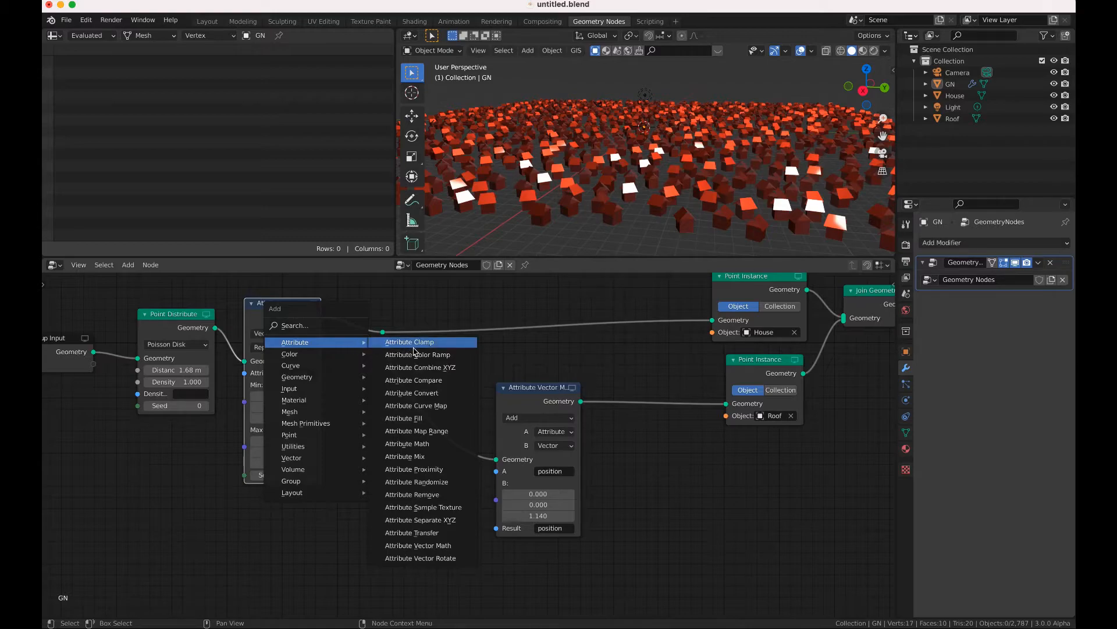
pyautogui.click(417, 481)
pyautogui.click(357, 318)
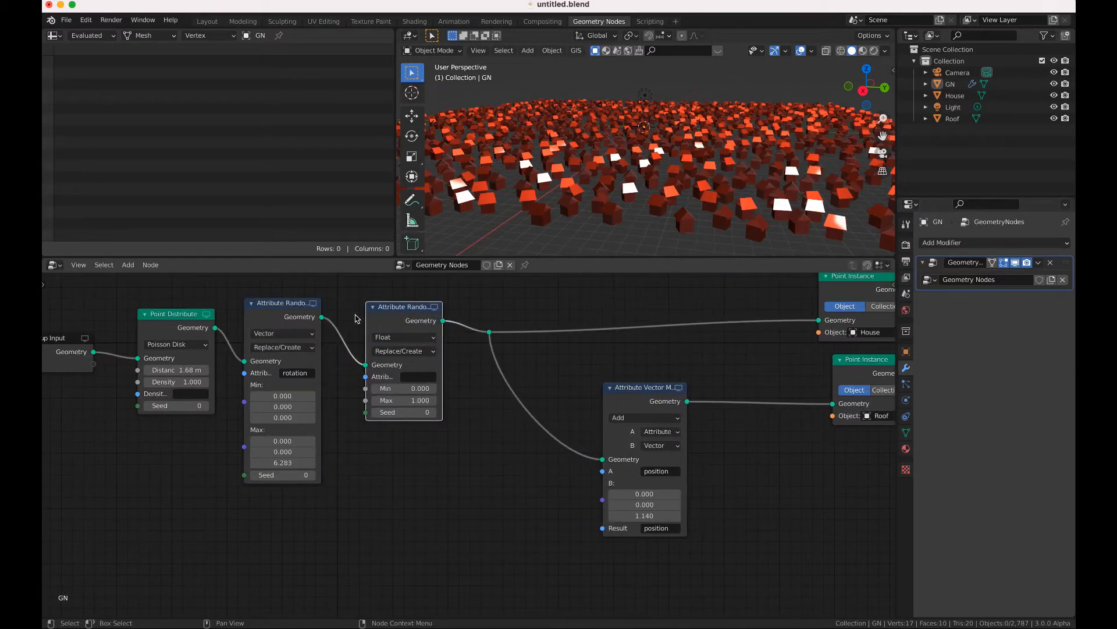
# - Set the new Attribute Randomize node's attribute to scaleX with a minimum of 1 and a maximum of 3
pyautogui.click(415, 377)
pyautogui.write('scaleX')
pyautogui.press('Return')
pyautogui.click(407, 388)
pyautogui.write('1')
pyautogui.press('Return')
pyautogui.click(422, 401)
pyautogui.write('3')
pyautogui.press('Return')
# - Make room around the scaleX Attribute Randomize node and place an Attribute Combine XYZ node between it and the reroute point
pyautogui.hscroll(1, 477, 380)
pyautogui.hscroll(1, 476, 379)
pyautogui.hscroll(2, 477, 379)
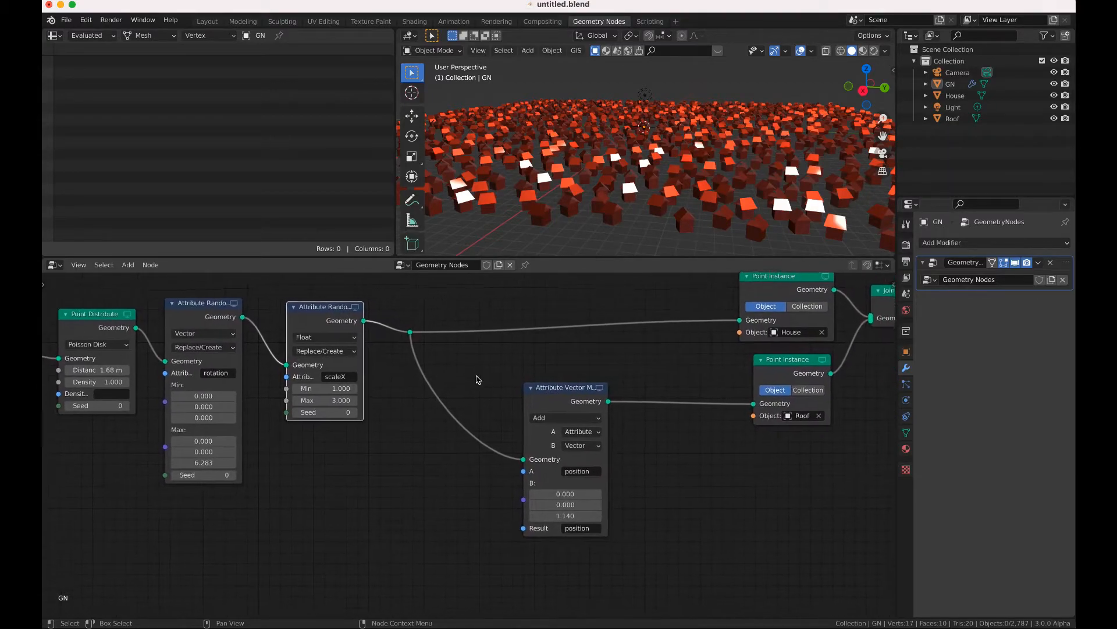
pyautogui.moveTo(550, 393); pyautogui.dragTo(570, 373)
pyautogui.moveTo(325, 304); pyautogui.dragTo(309, 304)
pyautogui.hotkey('shift', 'a')
pyautogui.moveTo(432, 319)
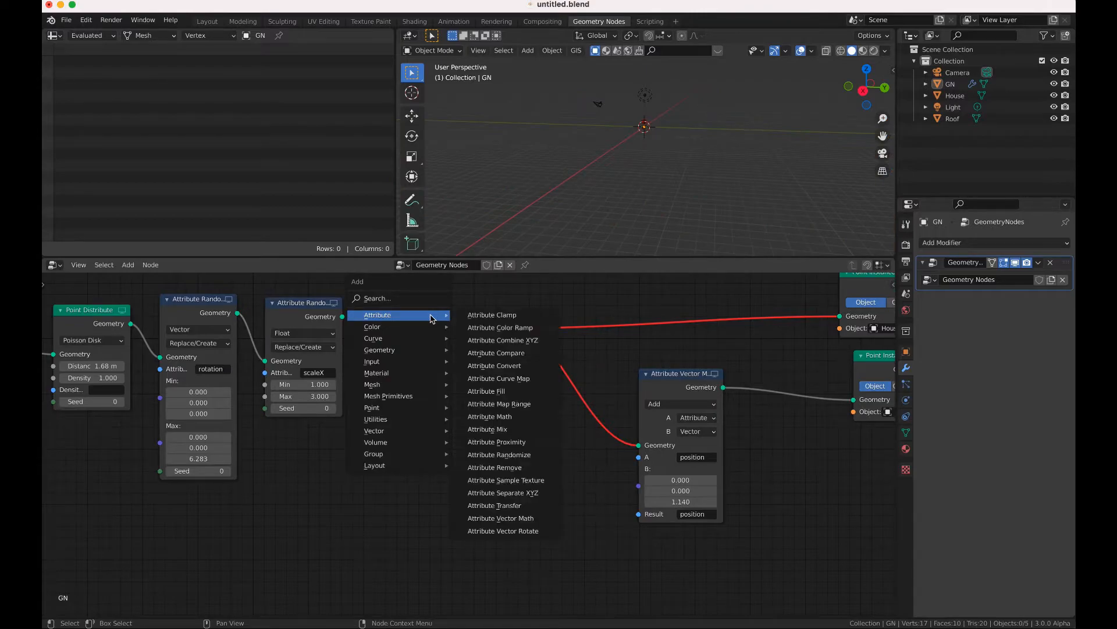
pyautogui.click(500, 340)
pyautogui.click(404, 294)
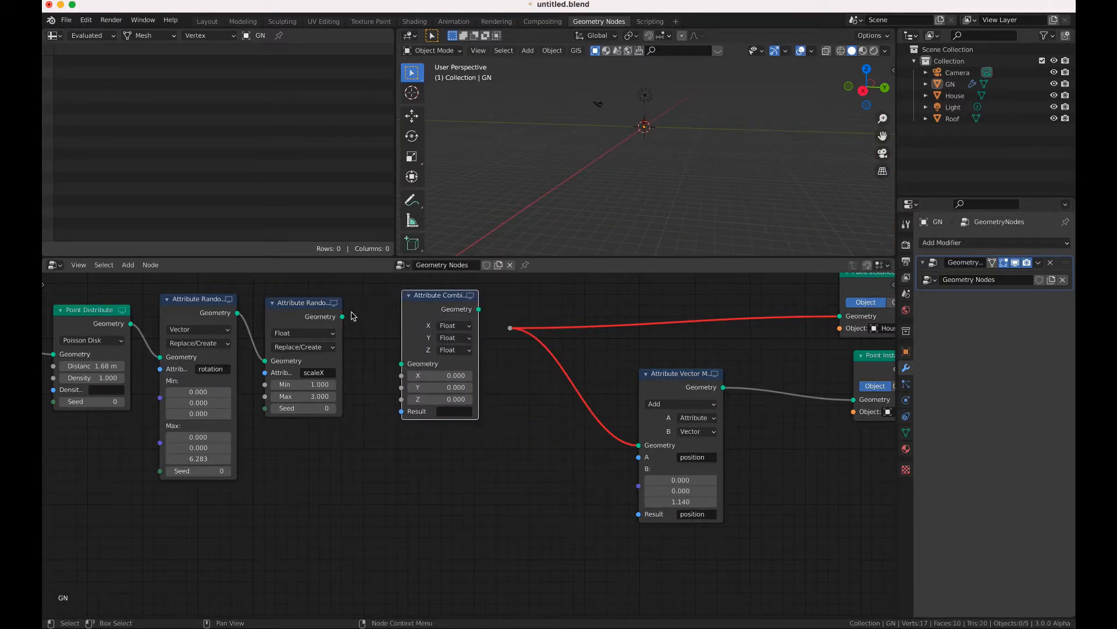
# - Link the scaleX Attribute Randomize node's geometry output to the Attribute Combine XYZ node's geometry input
pyautogui.keyDown('shift'); pyautogui.click(319, 307); pyautogui.keyUp('shift')
pyautogui.keyDown('shift'); pyautogui.click(421, 298); pyautogui.keyUp('shift')
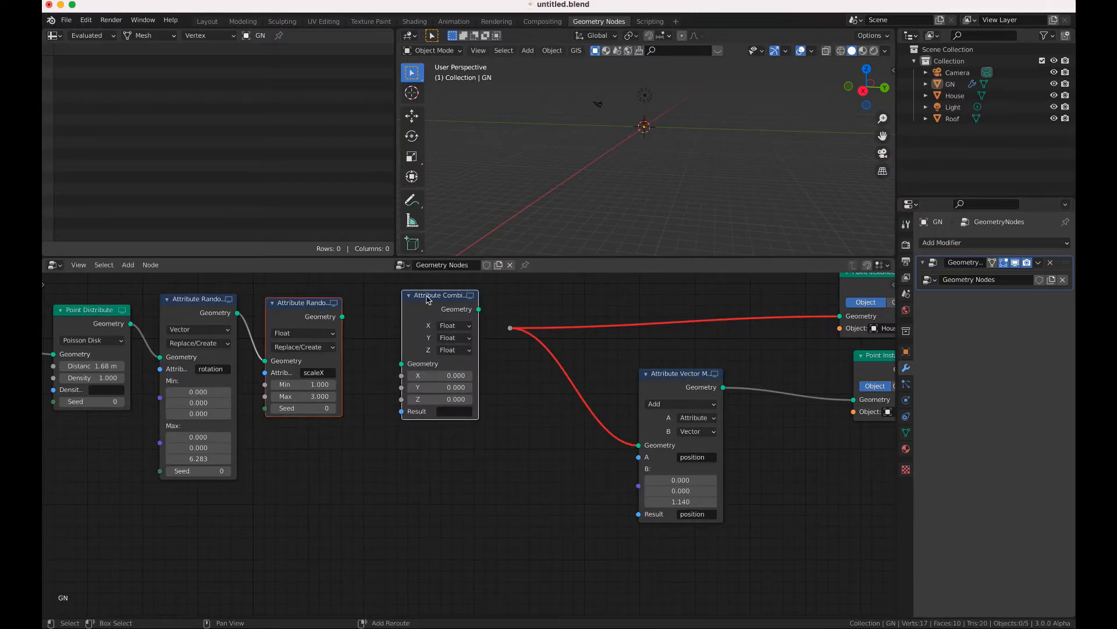
pyautogui.press('f')
# - Connect the Attribute Combine XYZ node's geometry output to the reroute point
pyautogui.click(479, 315)
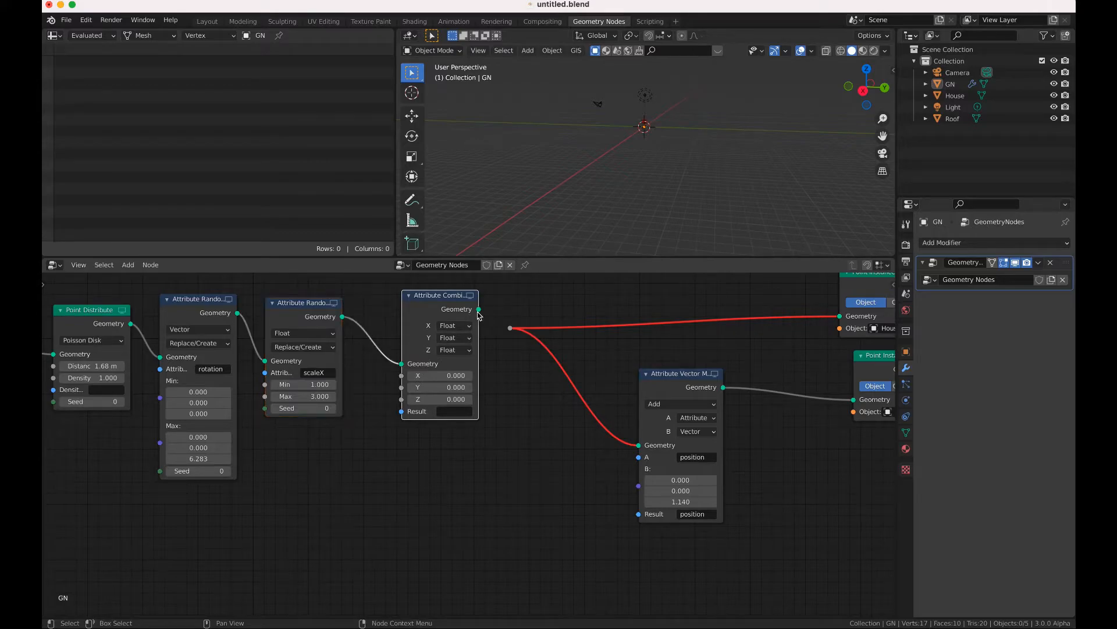
pyautogui.keyDown('shift'); pyautogui.click(511, 329); pyautogui.keyUp('shift')
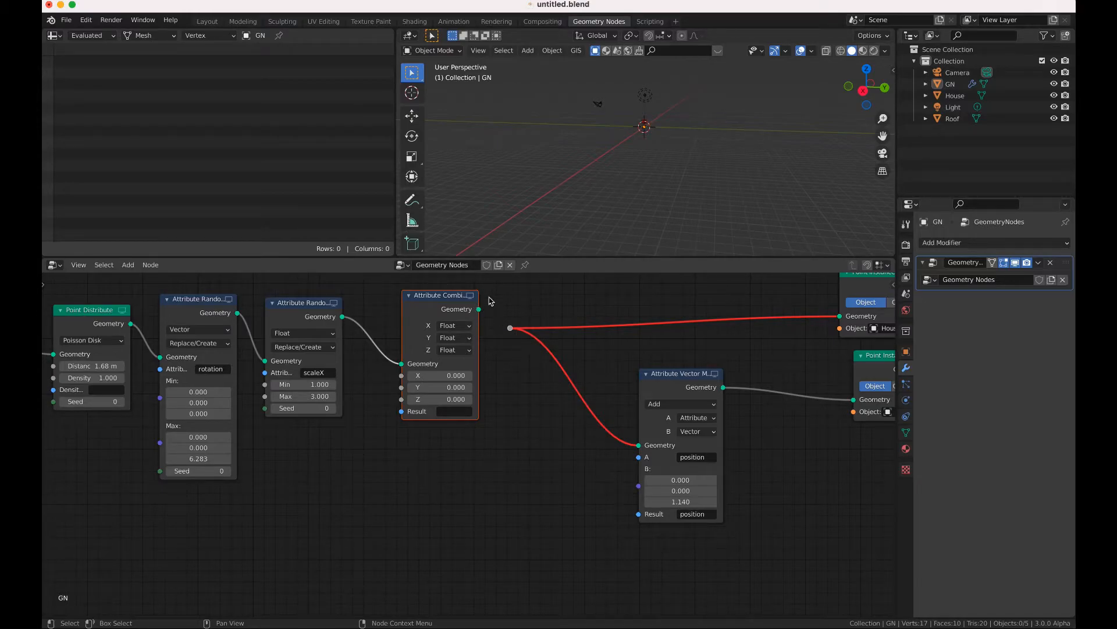
pyautogui.moveTo(457, 285); pyautogui.dragTo(512, 332)
pyautogui.click(479, 313)
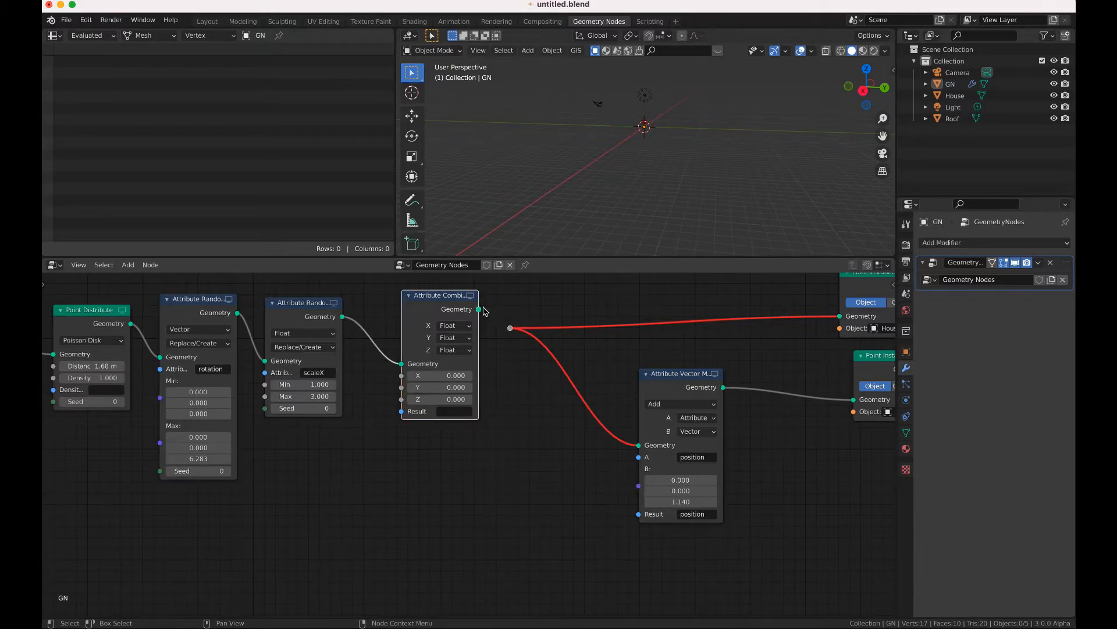
pyautogui.moveTo(479, 309); pyautogui.dragTo(510, 328)
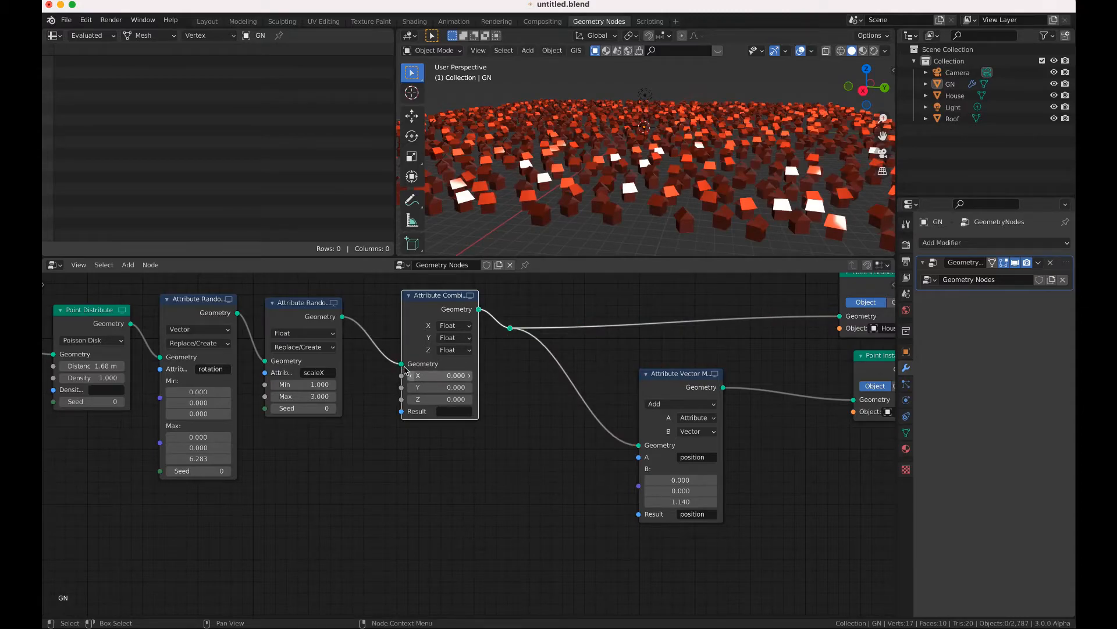
# - Unlink the scaleX Attribute Randomize node from Attribute Combine XYZ and join the two nodes again
pyautogui.moveTo(402, 363); pyautogui.dragTo(302, 281)
pyautogui.click(308, 309)
pyautogui.keyDown('shift'); pyautogui.click(429, 300); pyautogui.keyUp('shift')
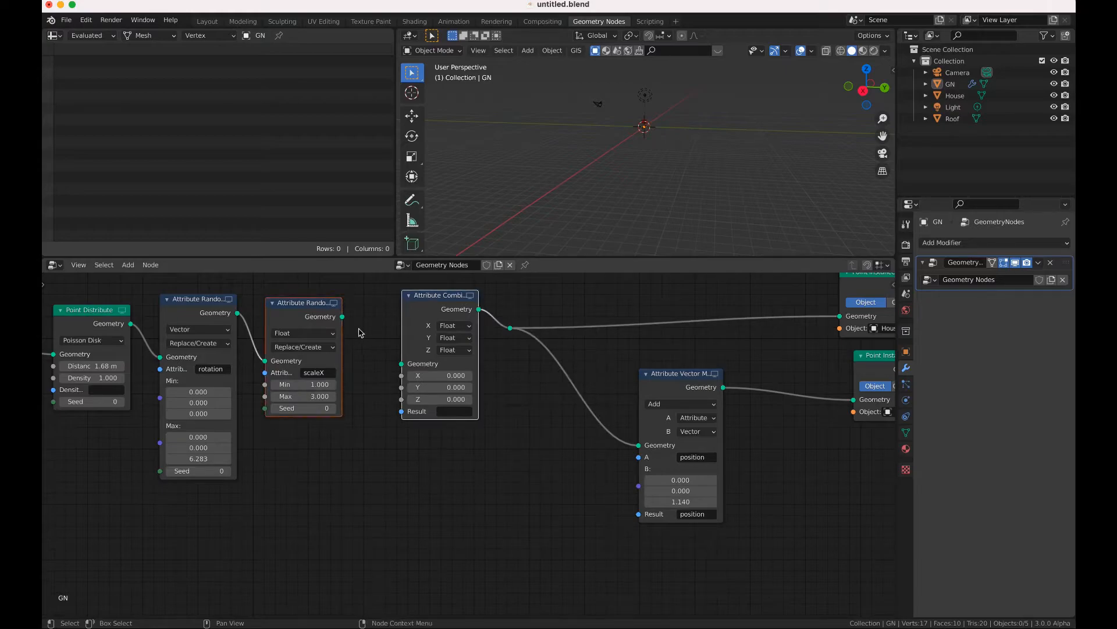
pyautogui.press('f')
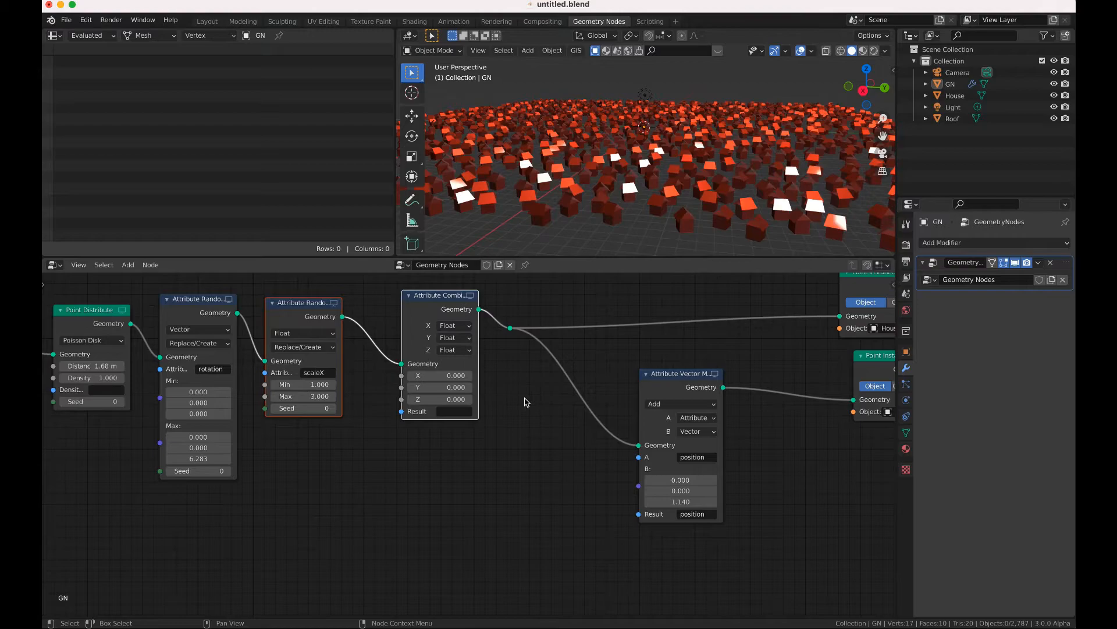
pyautogui.click(364, 309)
pyautogui.moveTo(342, 317); pyautogui.dragTo(401, 364)
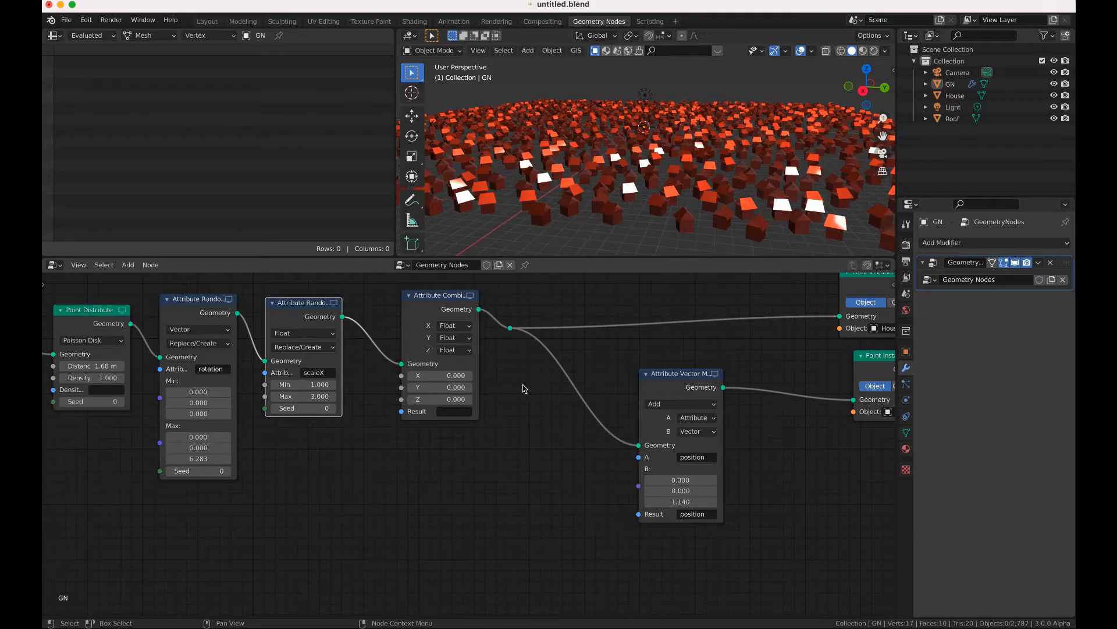
pyautogui.scroll(1, 525, 388)
pyautogui.hscroll(1, 525, 389)
pyautogui.scroll(-1, 524, 389)
pyautogui.hscroll(-1, 525, 388)
pyautogui.moveTo(342, 326); pyautogui.dragTo(398, 375)
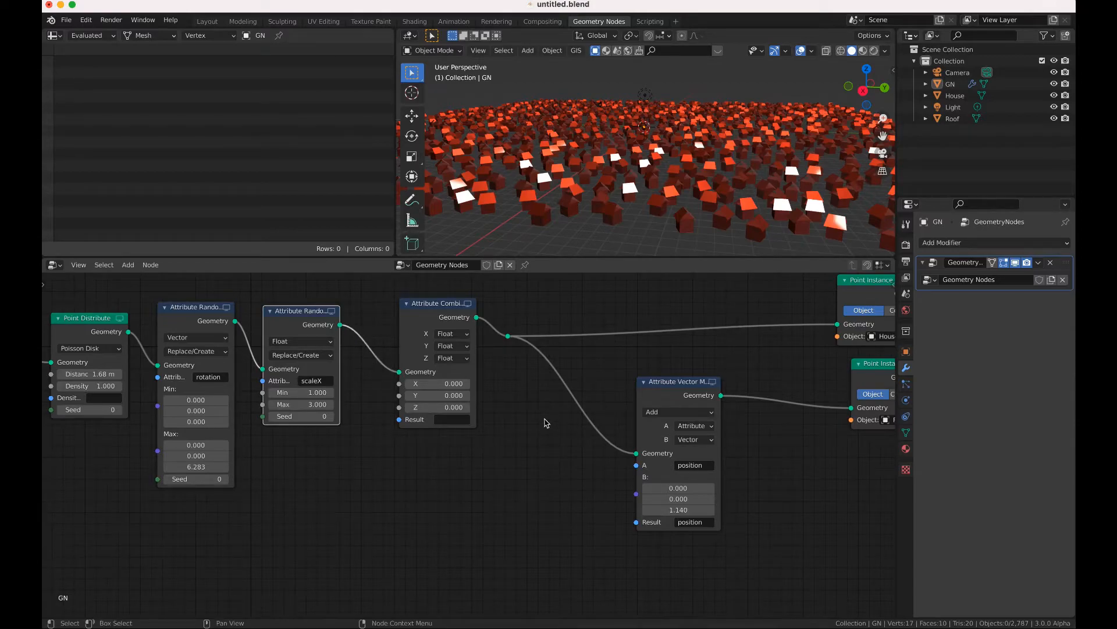
pyautogui.hscroll(1, 533, 424)
pyautogui.scroll(1, 533, 425)
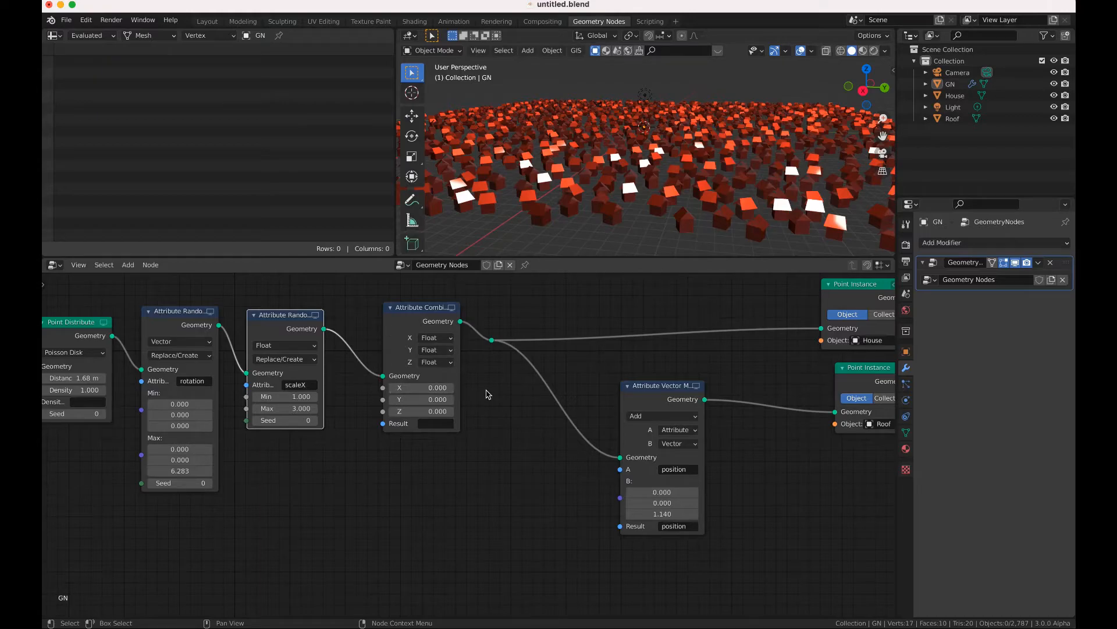
pyautogui.hscroll(2, 639, 196)
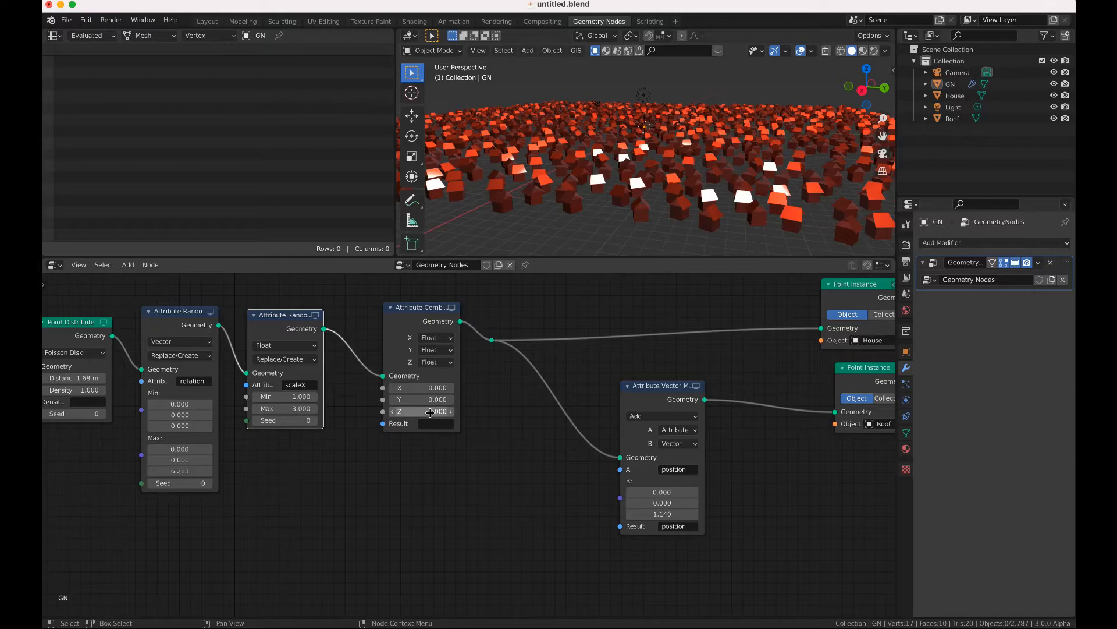
# - Switch the Attribute Combine XYZ node's Z input to Attribute and assign it the scaleX attribute
pyautogui.click(437, 362)
pyautogui.click(445, 373)
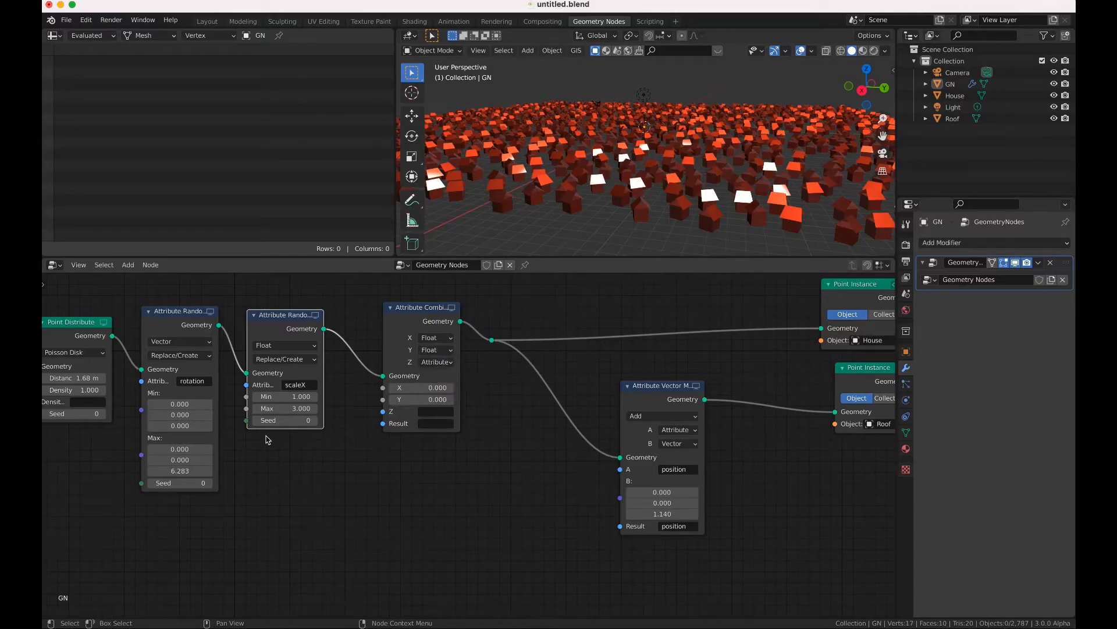
pyautogui.click(435, 411)
pyautogui.write('scal')
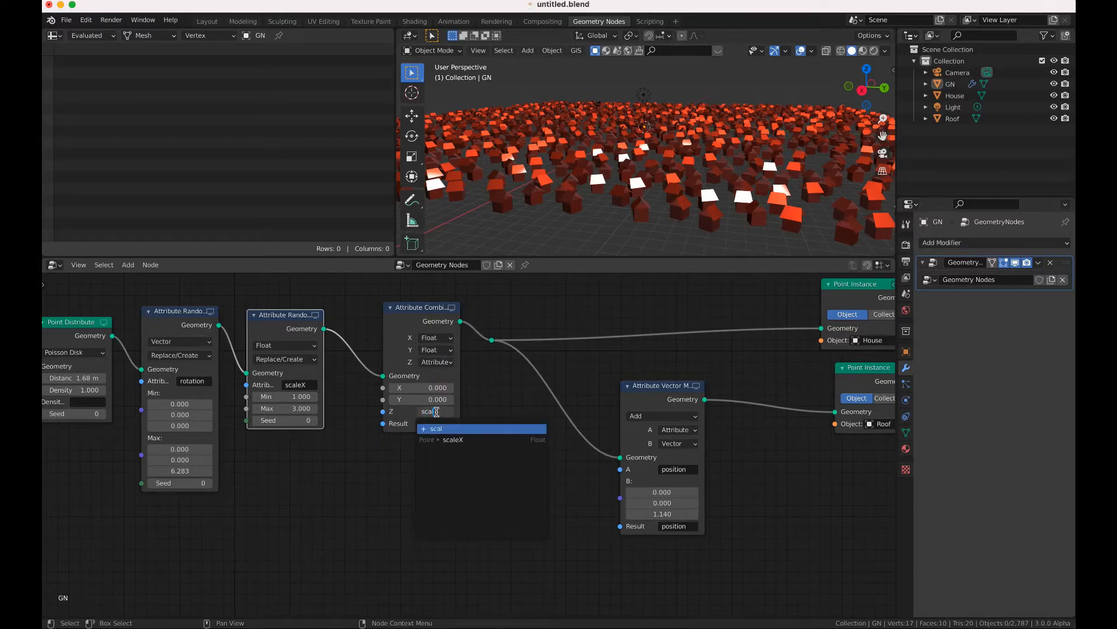
pyautogui.write('eX')
pyautogui.press('Return')
# - Name the Attribute Combine XYZ node's result attribute scale and set its X and Y values to 1
pyautogui.click(438, 423)
pyautogui.write('scale')
pyautogui.press('Return')
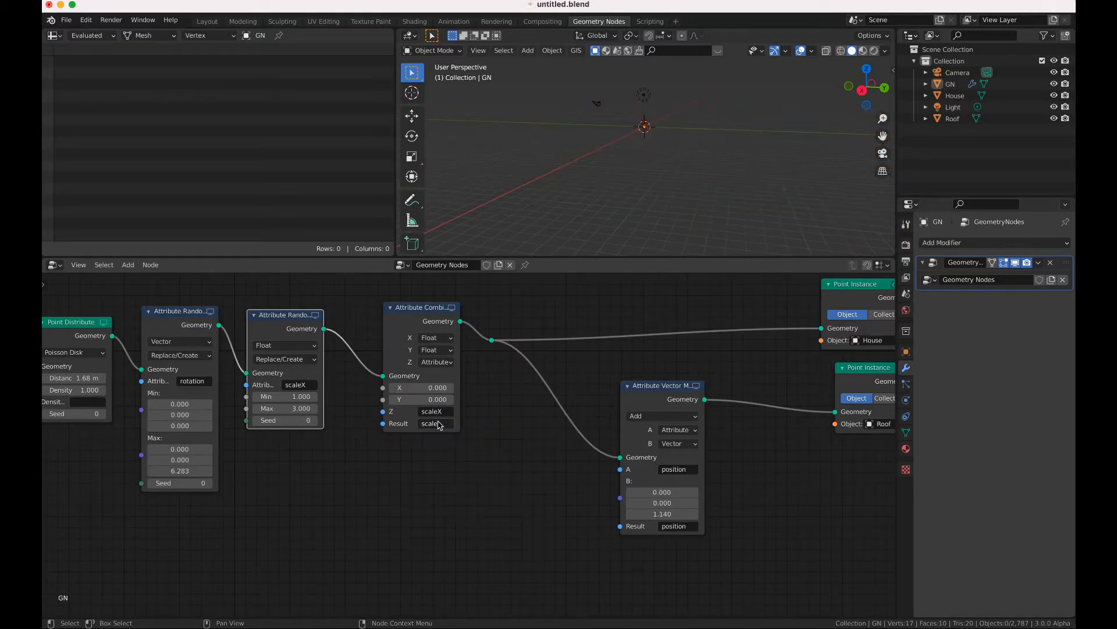
pyautogui.click(444, 388)
pyautogui.write('0.0')
pyautogui.press('Tab')
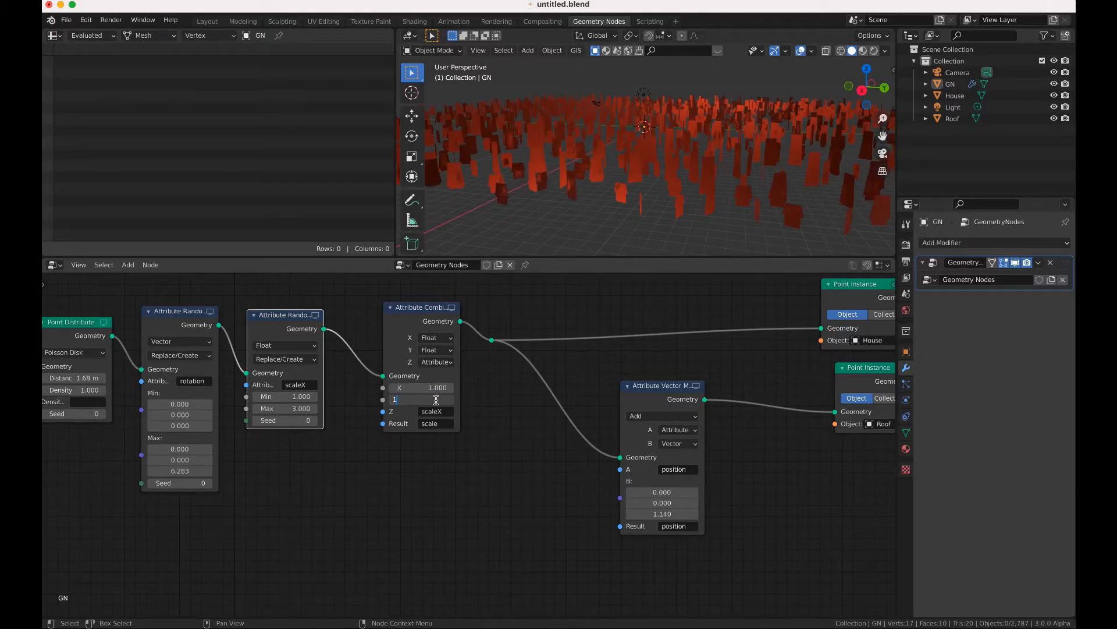
pyautogui.write('1')
pyautogui.press('Return')
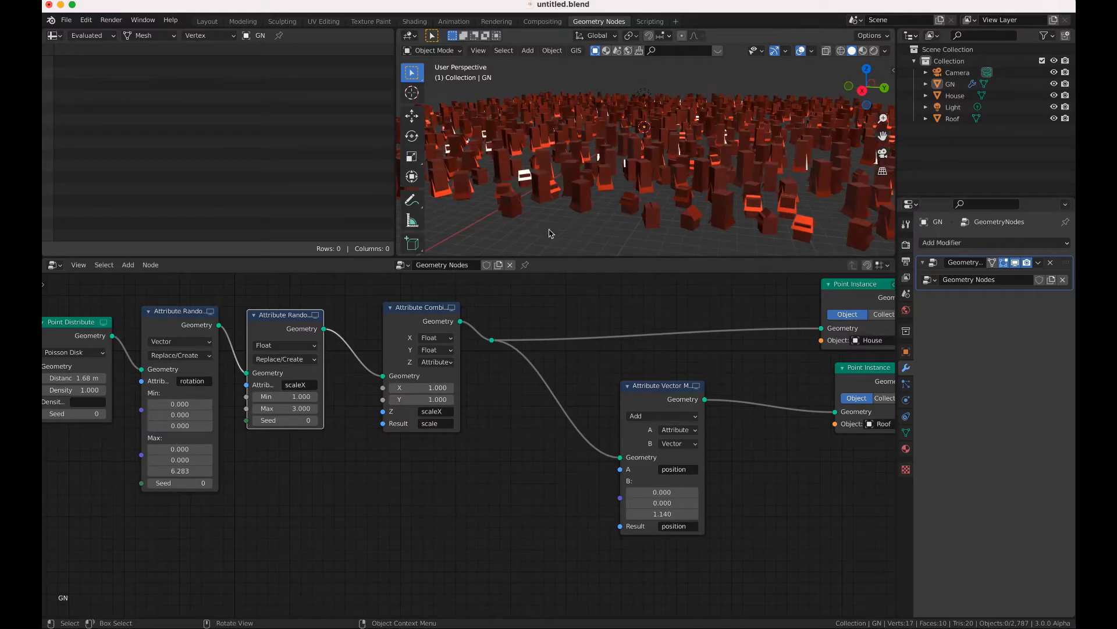
# - Try to enter scaleX as the X value of the Attribute Combine XYZ node
pyautogui.click(441, 388)
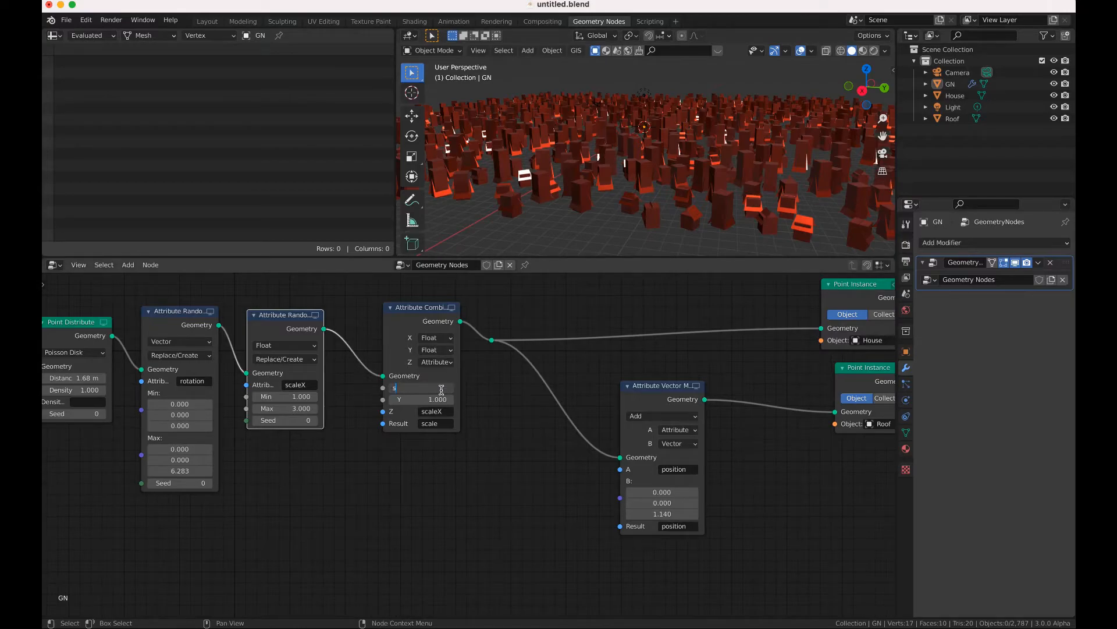
pyautogui.write('scaleX')
pyautogui.press('Return')
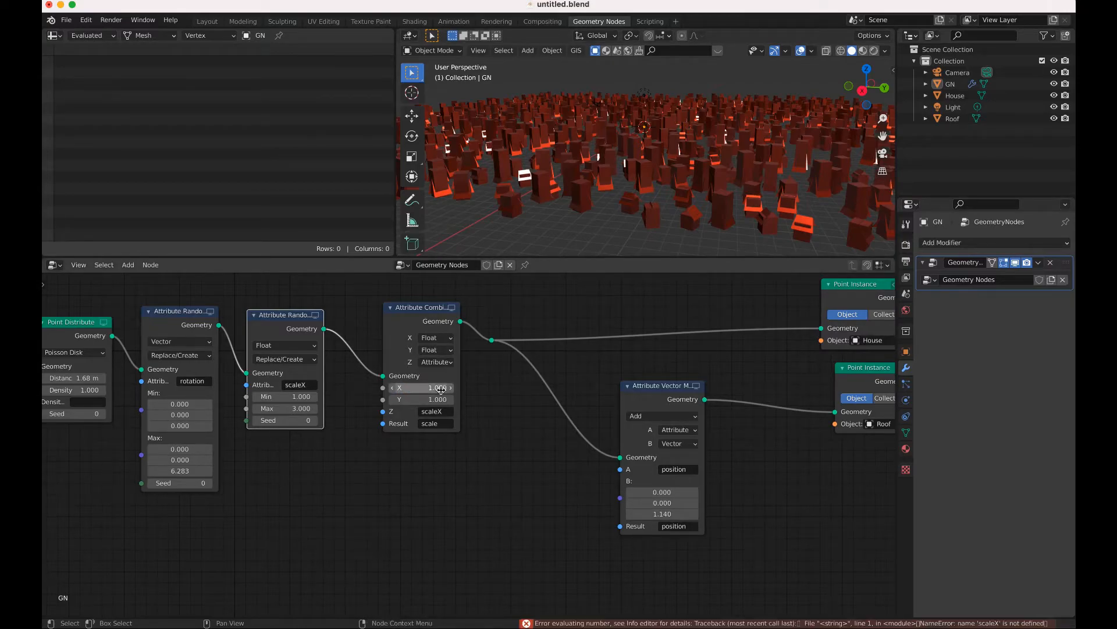
# - Switch the Attribute Combine XYZ node's X input to Attribute and its Z input to Float with a value of 1
pyautogui.click(436, 338)
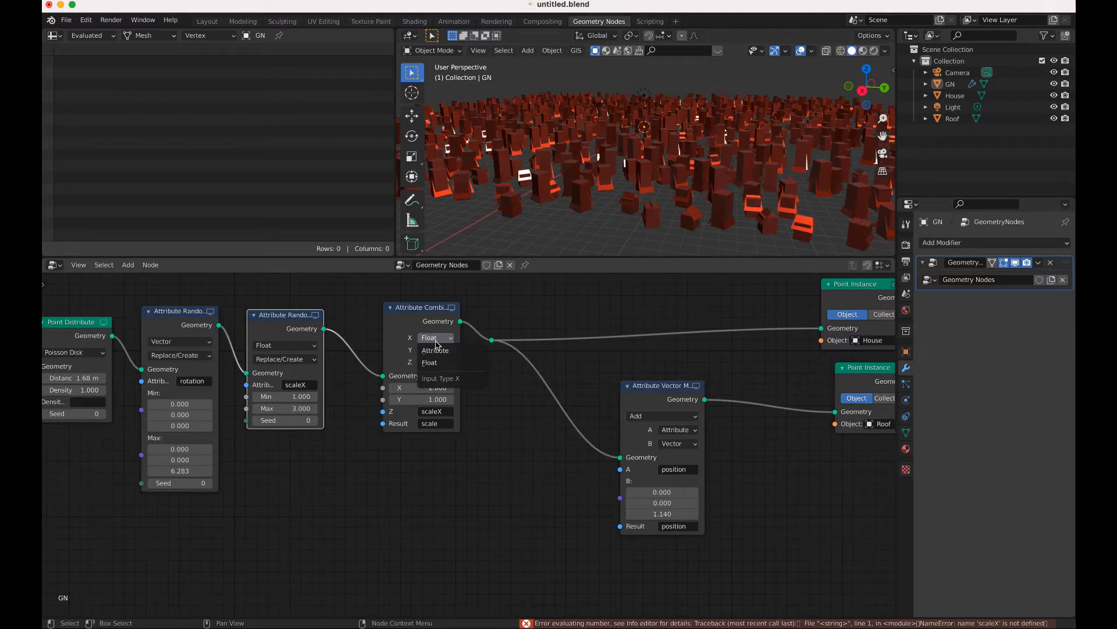
pyautogui.click(437, 350)
pyautogui.click(438, 363)
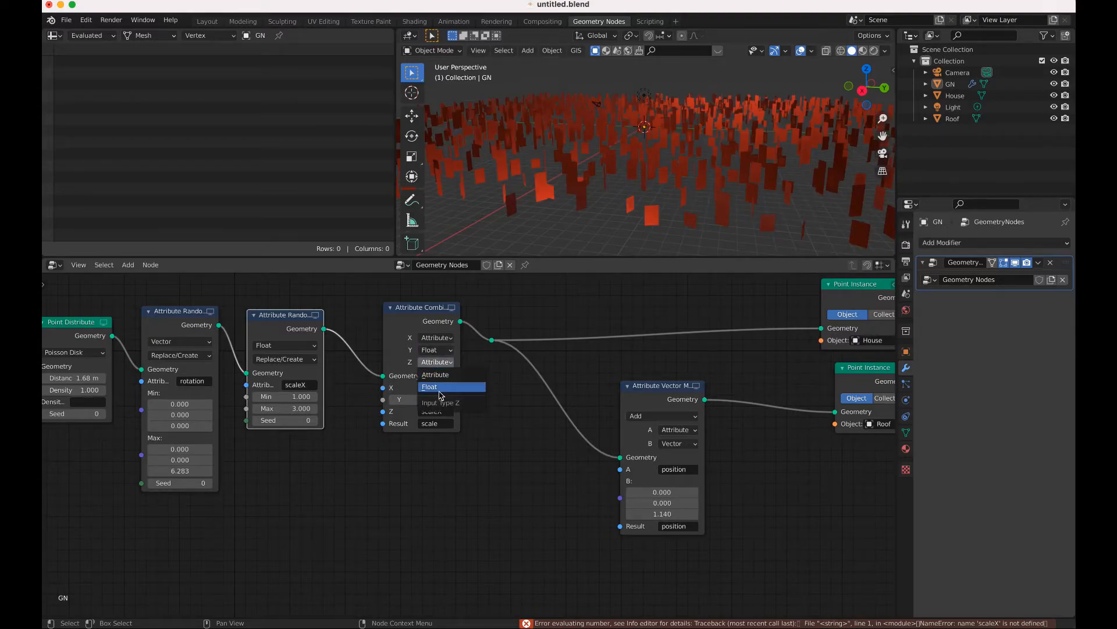
pyautogui.click(438, 387)
pyautogui.click(438, 410)
pyautogui.write('1')
pyautogui.press('Return')
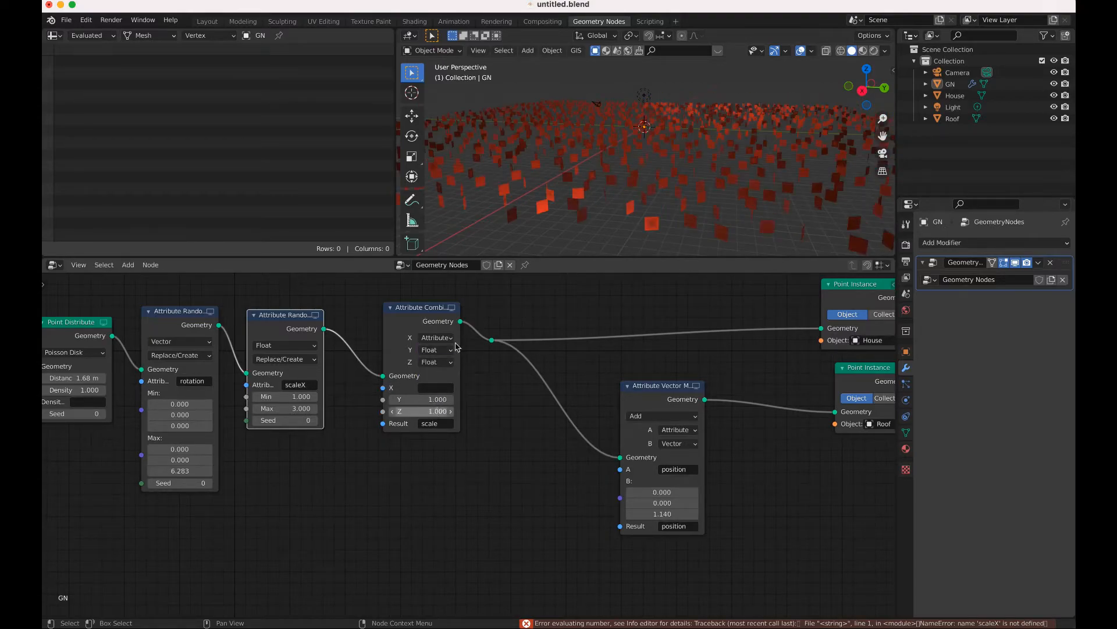
# - Assign the scaleX attribute to the X input of the Attribute Combine XYZ node
pyautogui.click(437, 387)
pyautogui.write('scale')
pyautogui.click(453, 415)
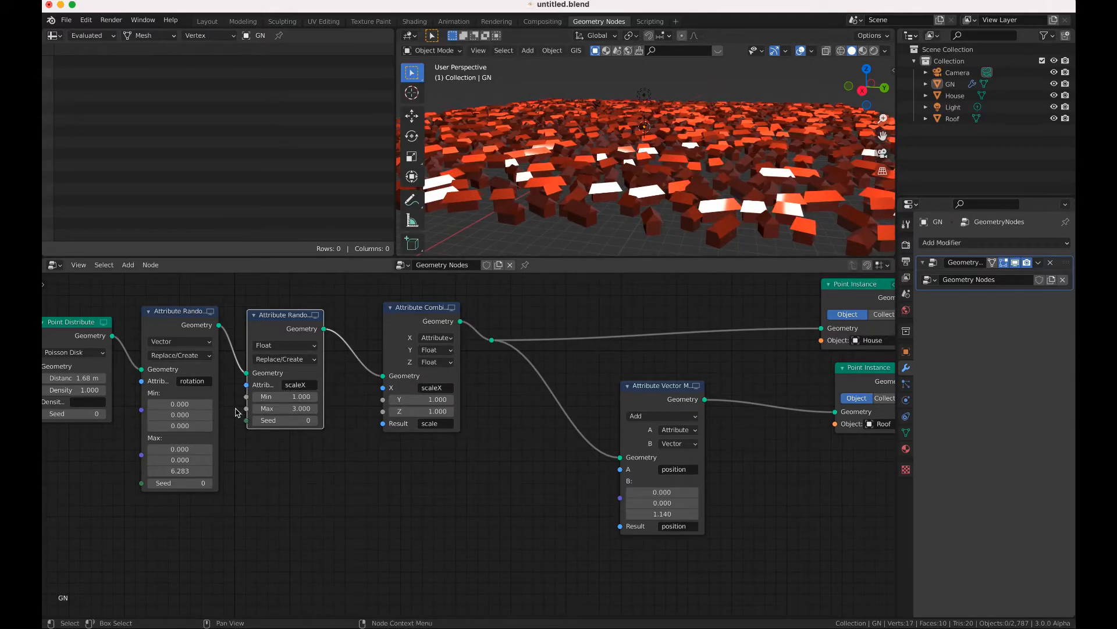
# - Set the Point Distribute node's minimum distance to 3.14 m
pyautogui.hscroll(-8, 236, 412)
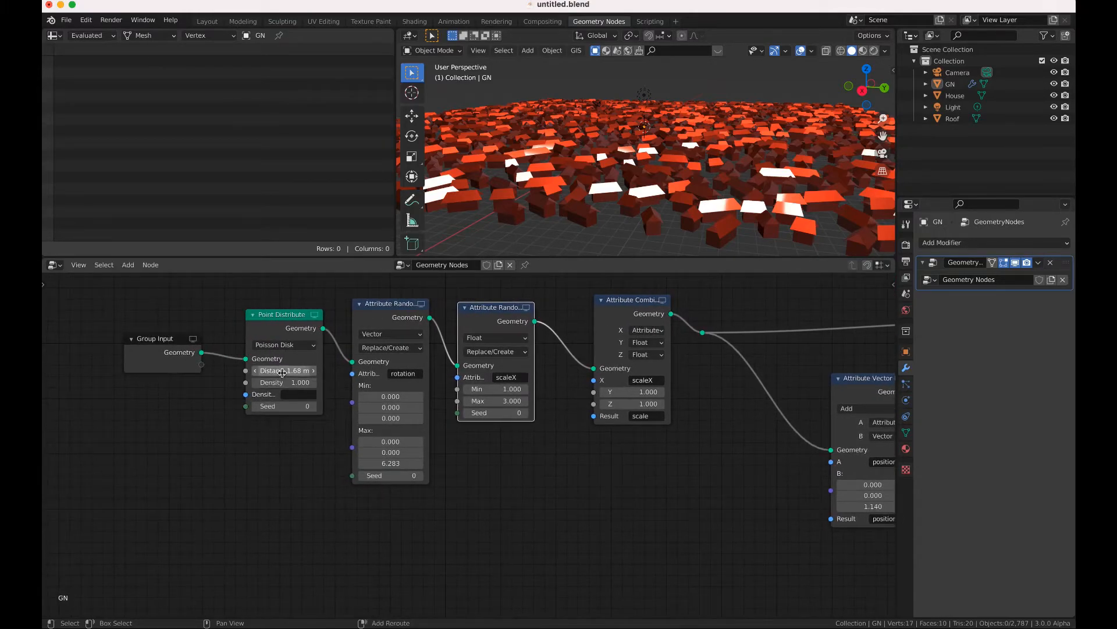
pyautogui.moveTo(286, 370); pyautogui.dragTo(396, 370)
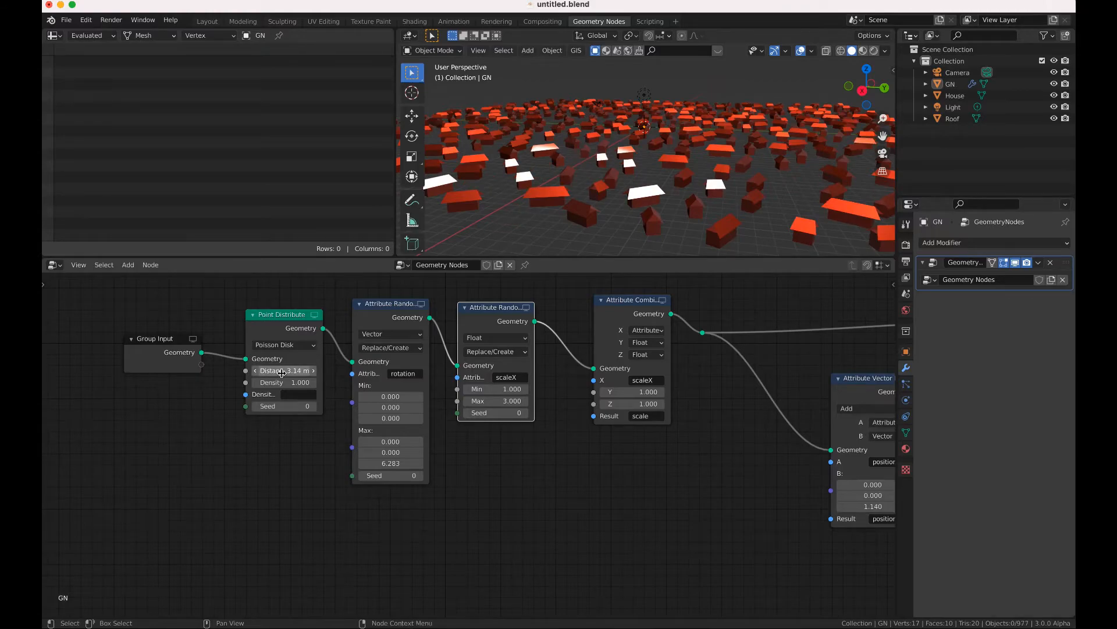
# - Examine the scattered houses in the 3D viewport from several angles to check their stretched shapes and spacing
pyautogui.press('a')
pyautogui.hscroll(-3, 681, 176)
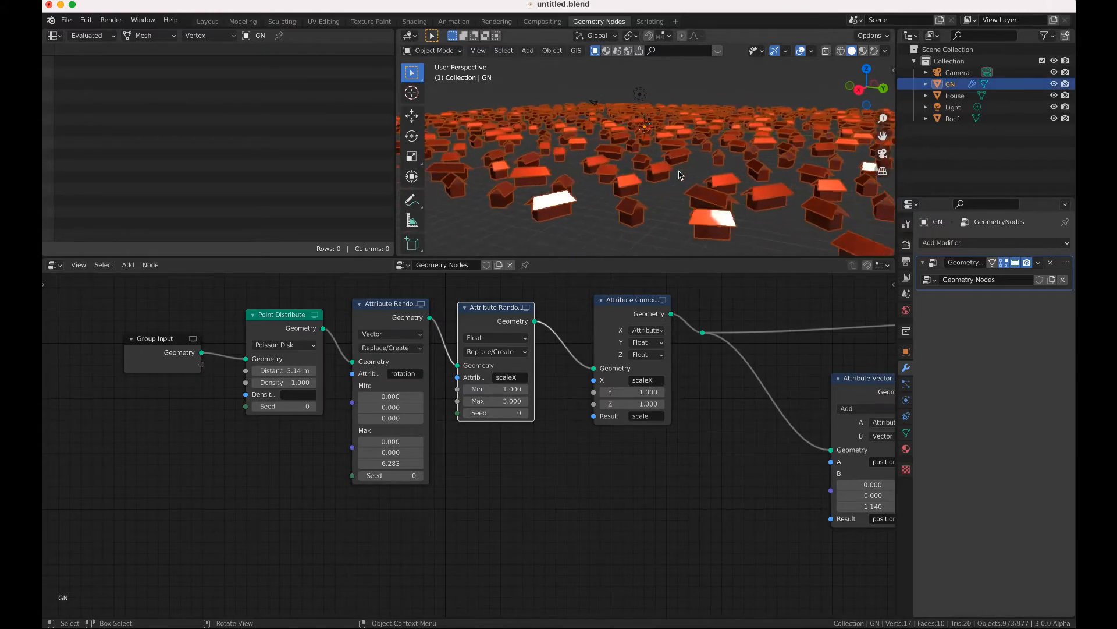
pyautogui.click(692, 178)
pyautogui.hscroll(3, 692, 178)
pyautogui.scroll(-5, 692, 178)
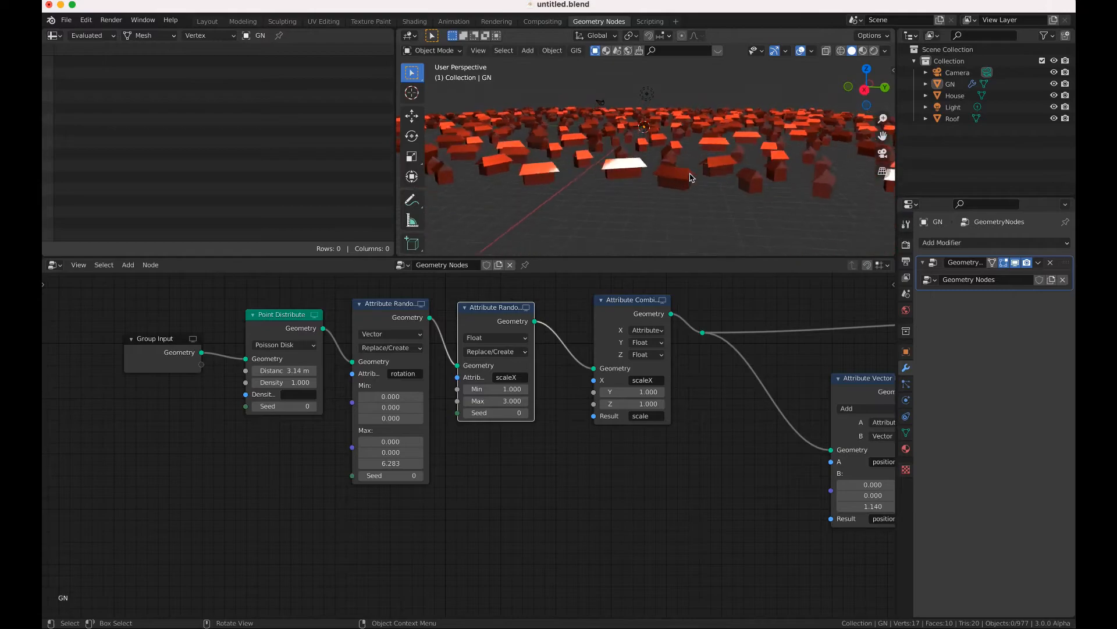
pyautogui.hscroll(-3, 691, 178)
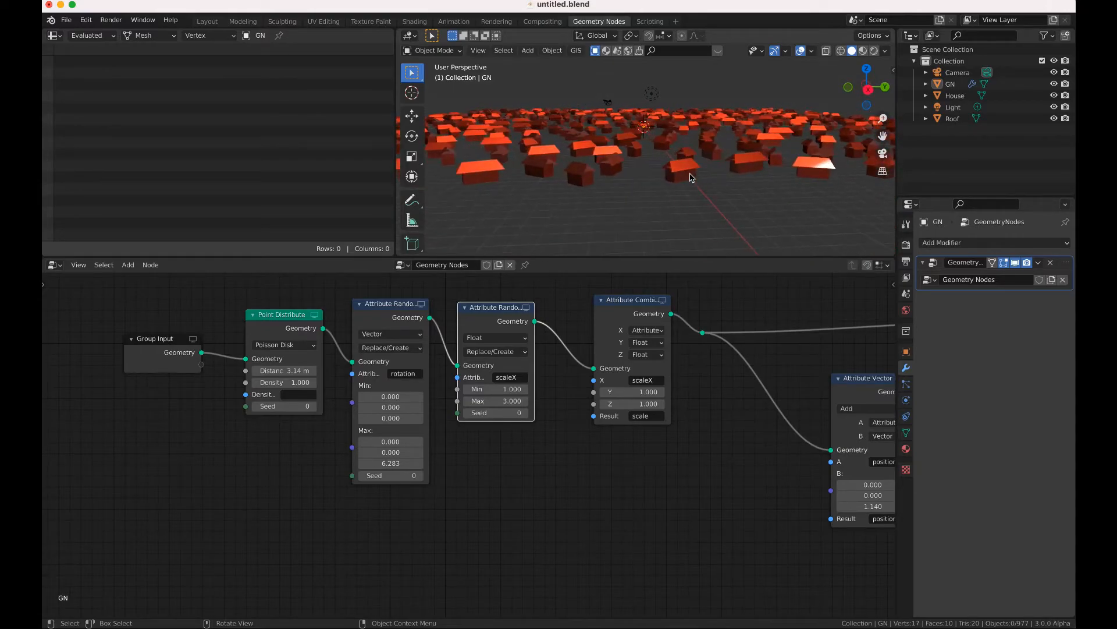
pyautogui.hscroll(3, 691, 177)
pyautogui.scroll(5, 691, 178)
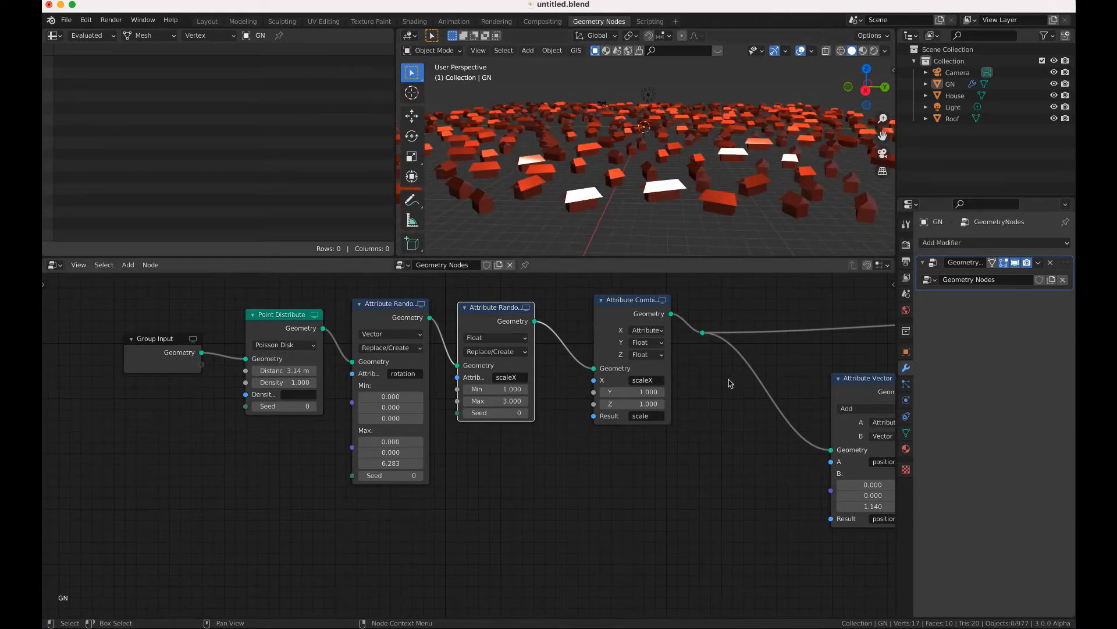
# - Move the Attribute Vector Math node slightly closer to the reroute point
pyautogui.hscroll(2, 700, 368)
pyautogui.hscroll(10, 700, 368)
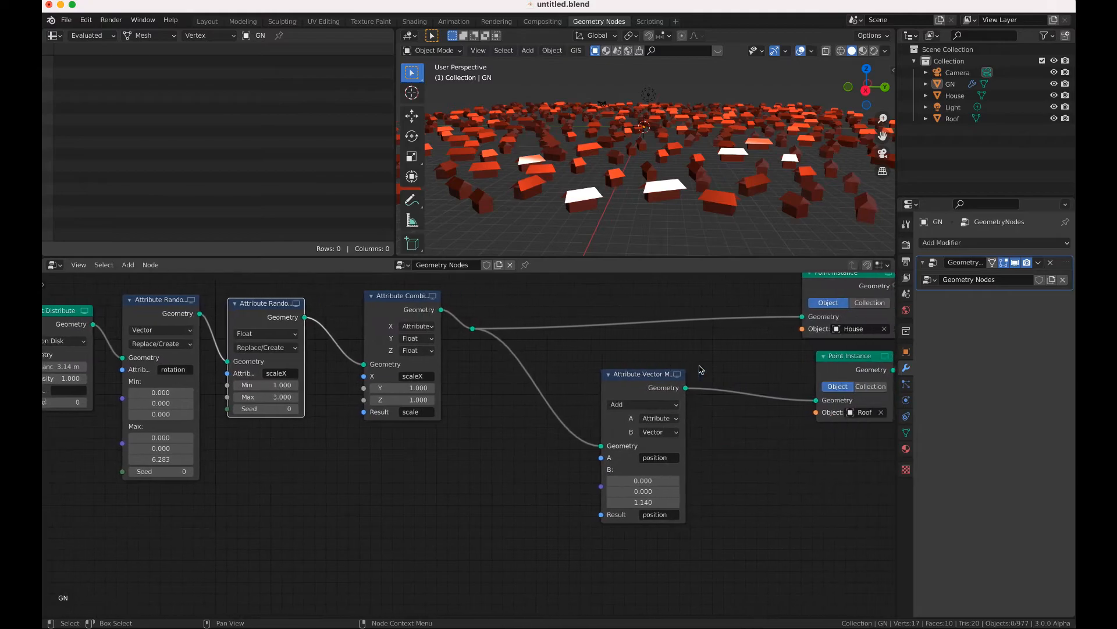
pyautogui.moveTo(614, 379); pyautogui.dragTo(595, 373)
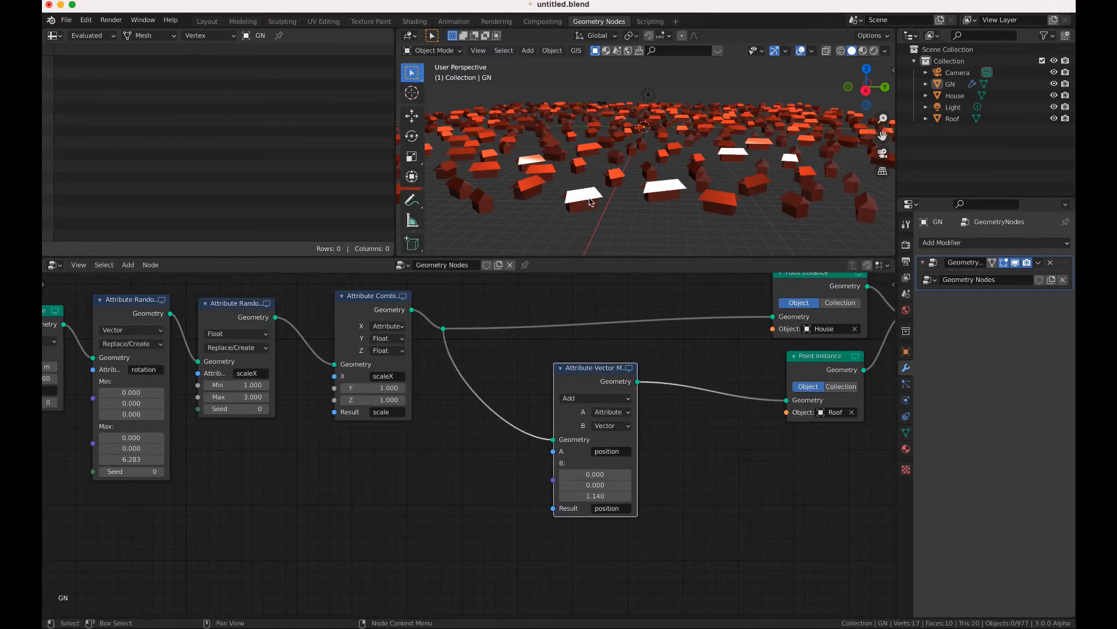
# - Insert an Attribute Randomize node between the reroute point and the Attribute Vector Math node, and name its attribute roofHeight
pyautogui.hscroll(-2, 661, 418)
pyautogui.scroll(-2, 661, 418)
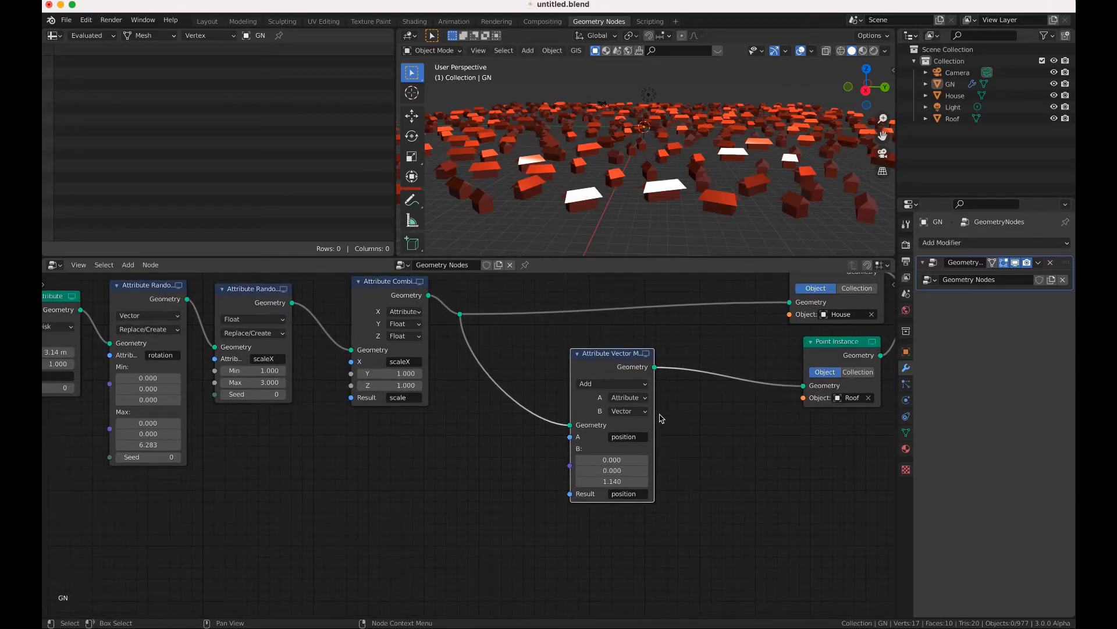
pyautogui.hscroll(-3, 661, 418)
pyautogui.scroll(1, 661, 418)
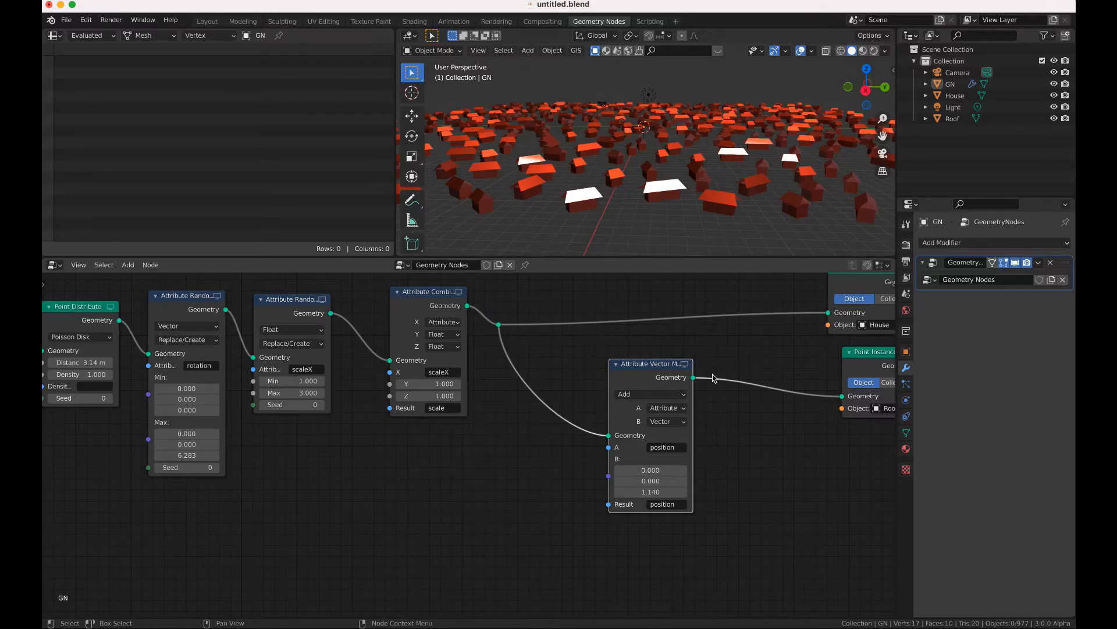
pyautogui.hscroll(4, 714, 379)
pyautogui.scroll(-1, 714, 379)
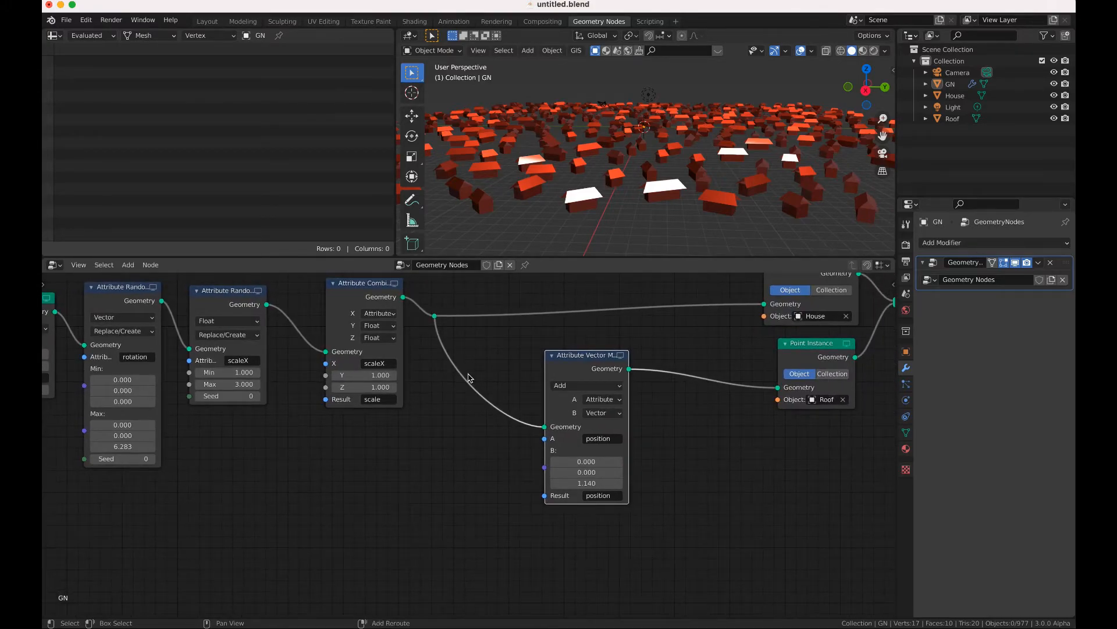
pyautogui.hotkey('shift', 'a')
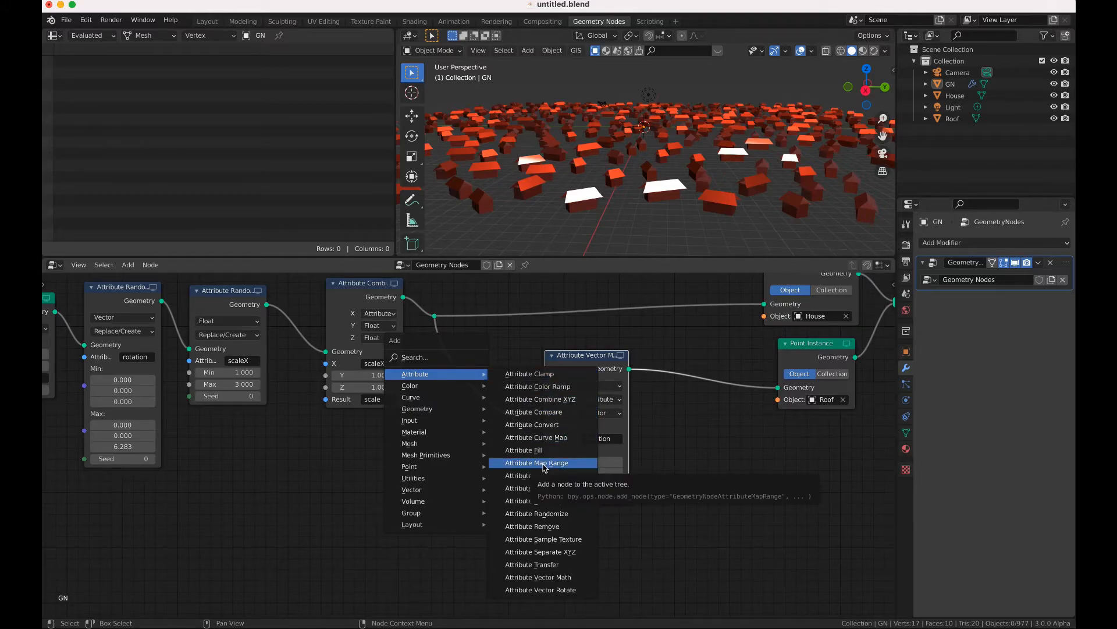
pyautogui.click(541, 514)
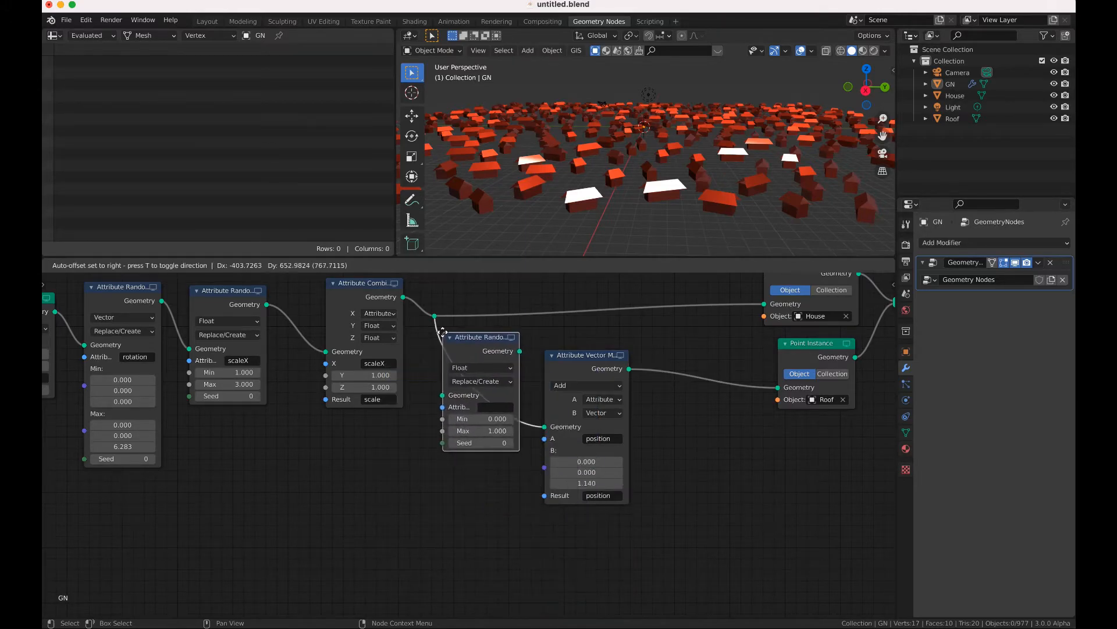
pyautogui.click(480, 345)
pyautogui.click(532, 419)
pyautogui.write('roof')
pyautogui.write('Height')
pyautogui.press('Return')
# - Set the roofHeight Attribute Randomize node's minimum to 1 and maximum to 2
pyautogui.click(531, 432)
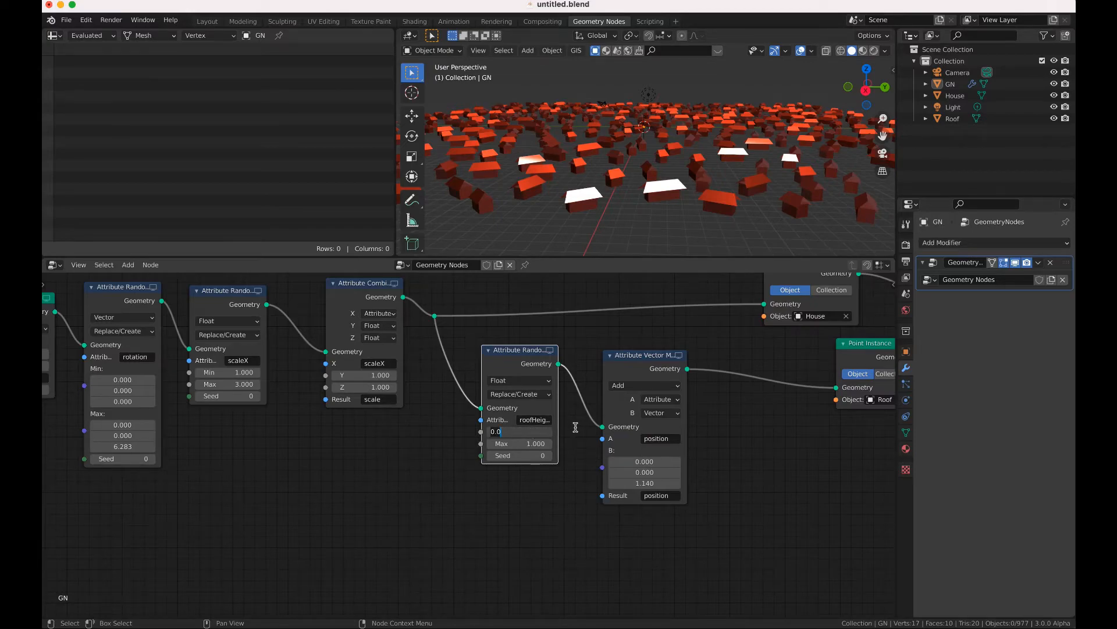
pyautogui.press('Return')
pyautogui.click(540, 444)
pyautogui.write('2')
pyautogui.press('Return')
# - Make room before the Attribute Vector Math node and insert an Attribute Combine XYZ node after the roofHeight Attribute Randomize node
pyautogui.moveTo(640, 362); pyautogui.dragTo(748, 355)
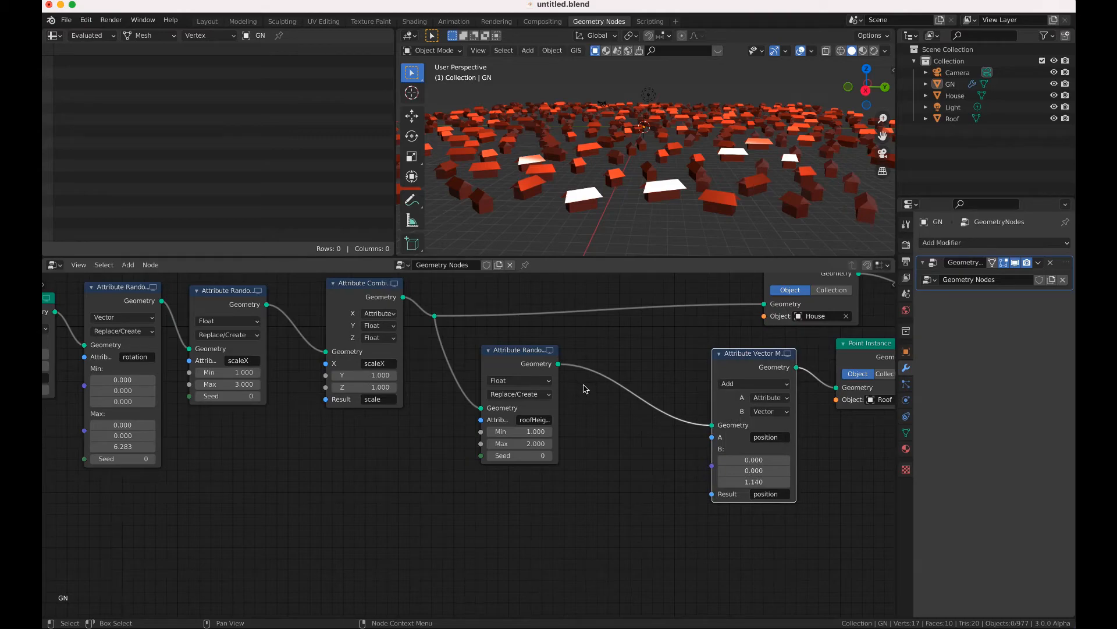
pyautogui.hscroll(1, 496, 373)
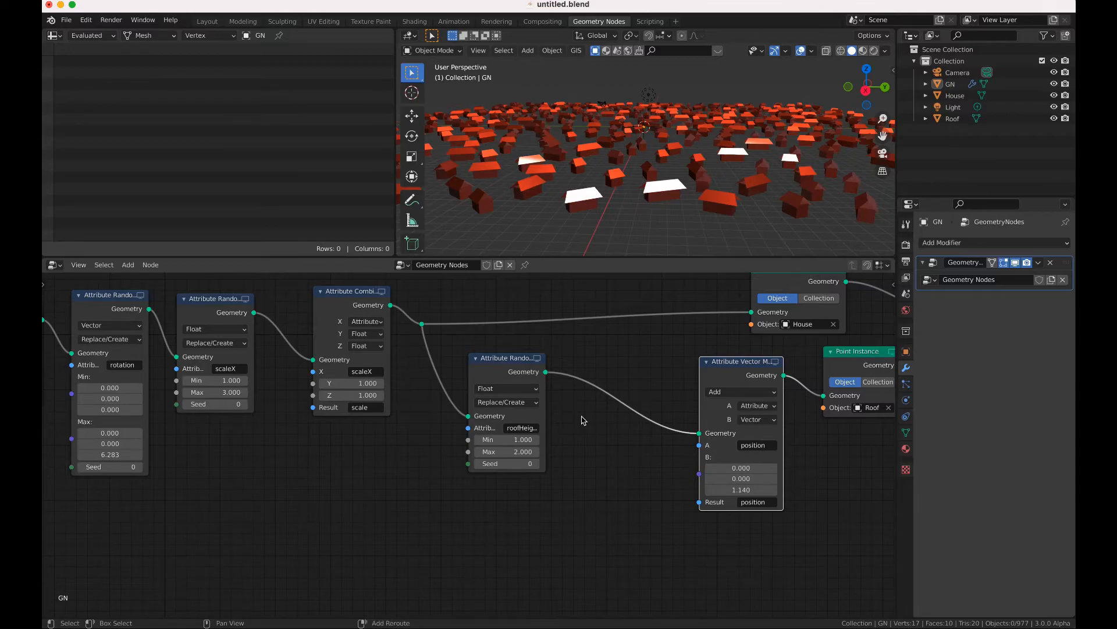
pyautogui.hotkey('shift', 'a')
pyautogui.moveTo(584, 420)
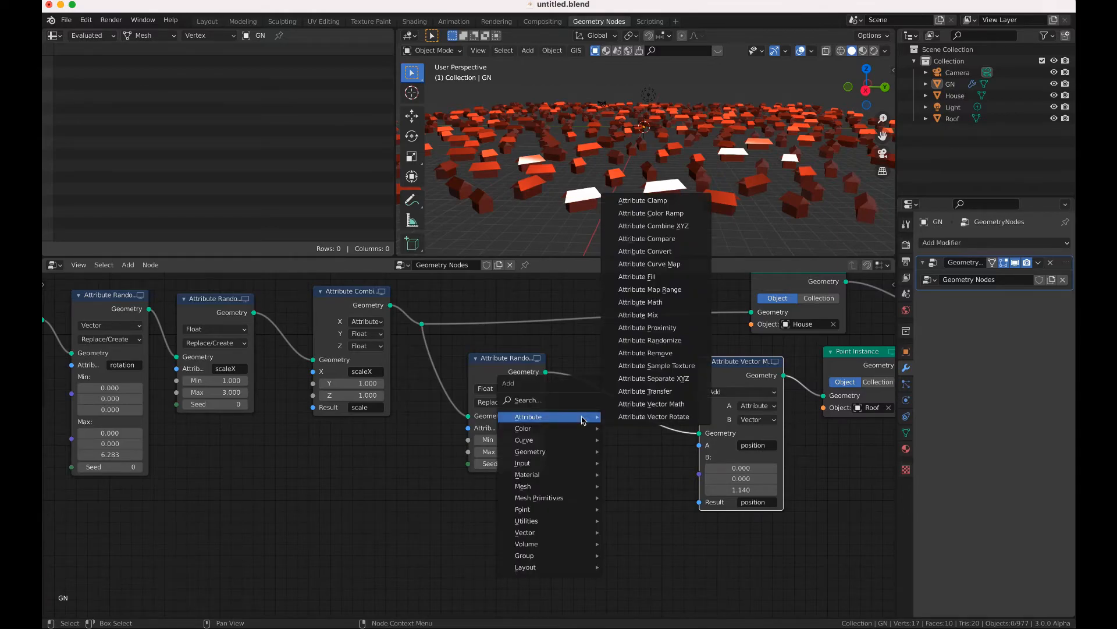
pyautogui.click(664, 226)
pyautogui.click(588, 348)
# - Set the X and Y values of the new Attribute Combine XYZ node to 1
pyautogui.click(635, 437)
pyautogui.write('1')
pyautogui.press('Tab')
pyautogui.write('1')
pyautogui.press('Tab')
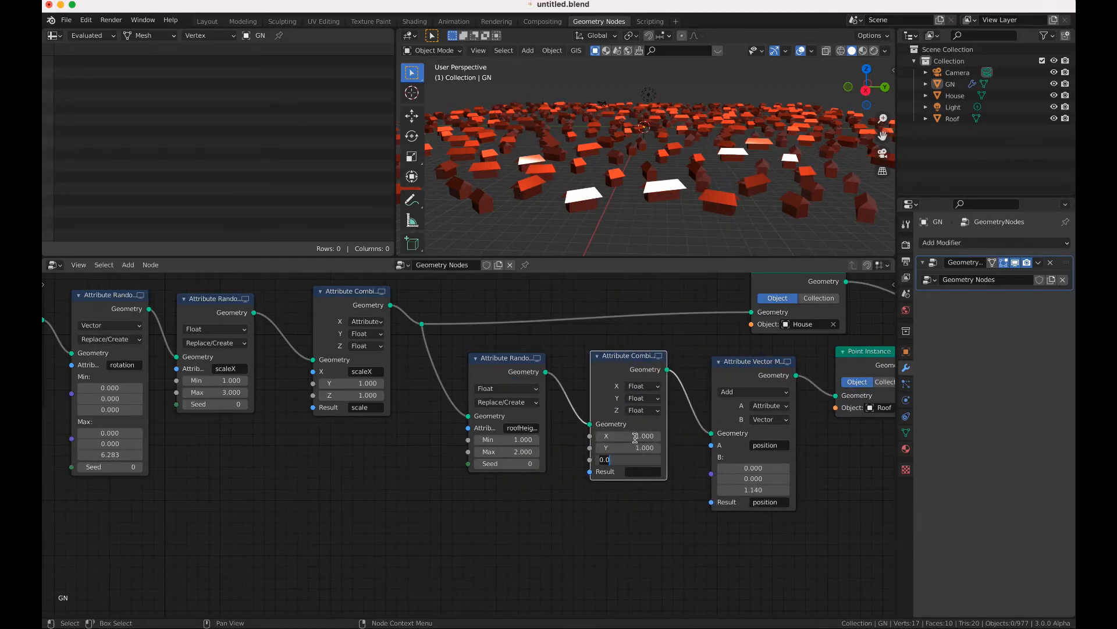
# - Switch the new Attribute Combine XYZ node's Z input to the roofHeight attribute and name its result attribute scale
pyautogui.click(640, 411)
pyautogui.click(640, 410)
pyautogui.click(646, 427)
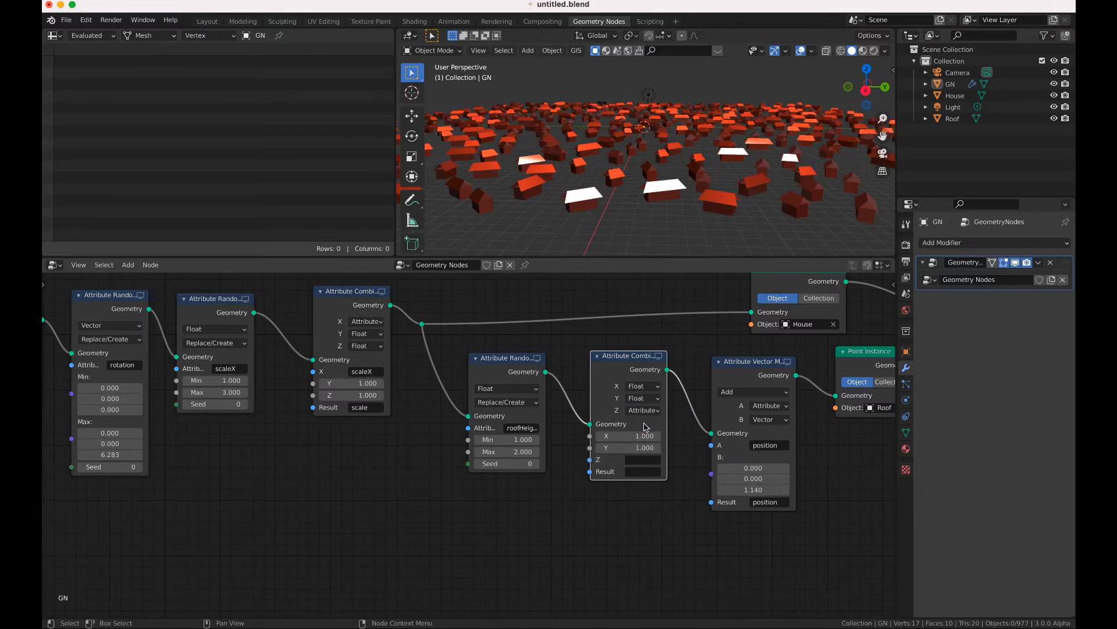
pyautogui.click(642, 460)
pyautogui.write('roo')
pyautogui.click(663, 488)
pyautogui.click(645, 473)
pyautogui.write('scale')
pyautogui.press('Return')
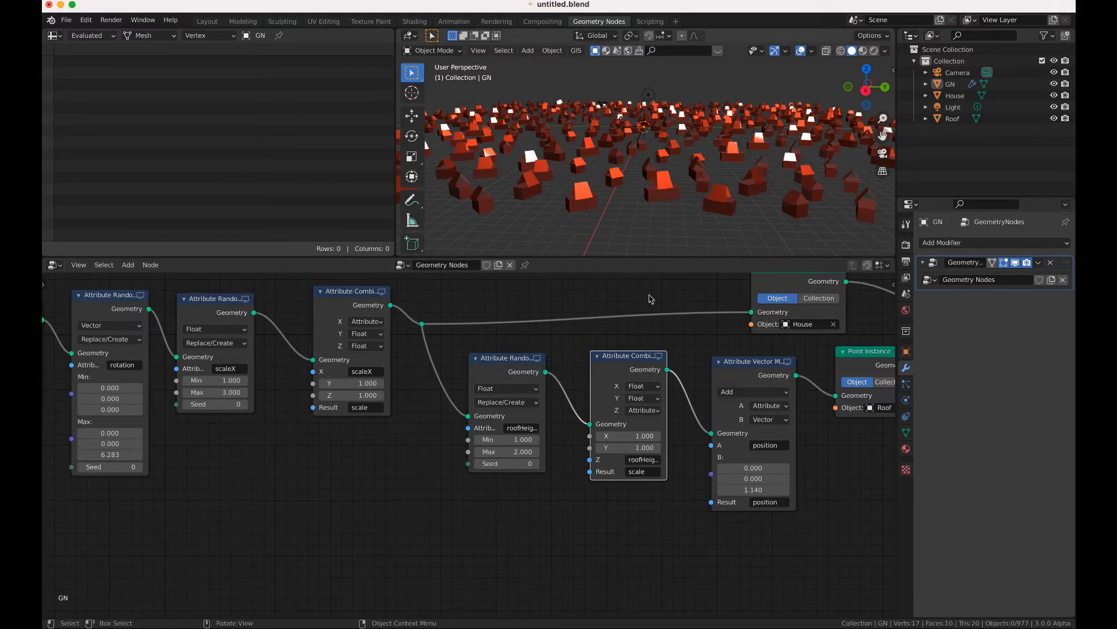
# - Switch the X input of the roof's Attribute Combine XYZ node to Attribute and assign it the scaleX attribute
pyautogui.click(649, 389)
pyautogui.click(650, 402)
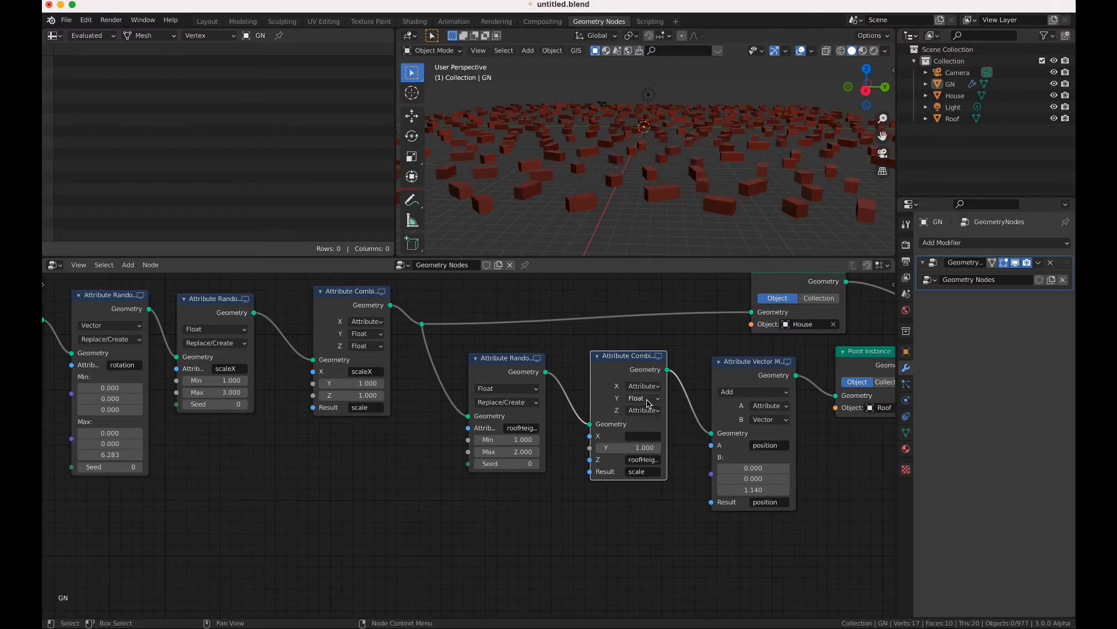
pyautogui.click(364, 376)
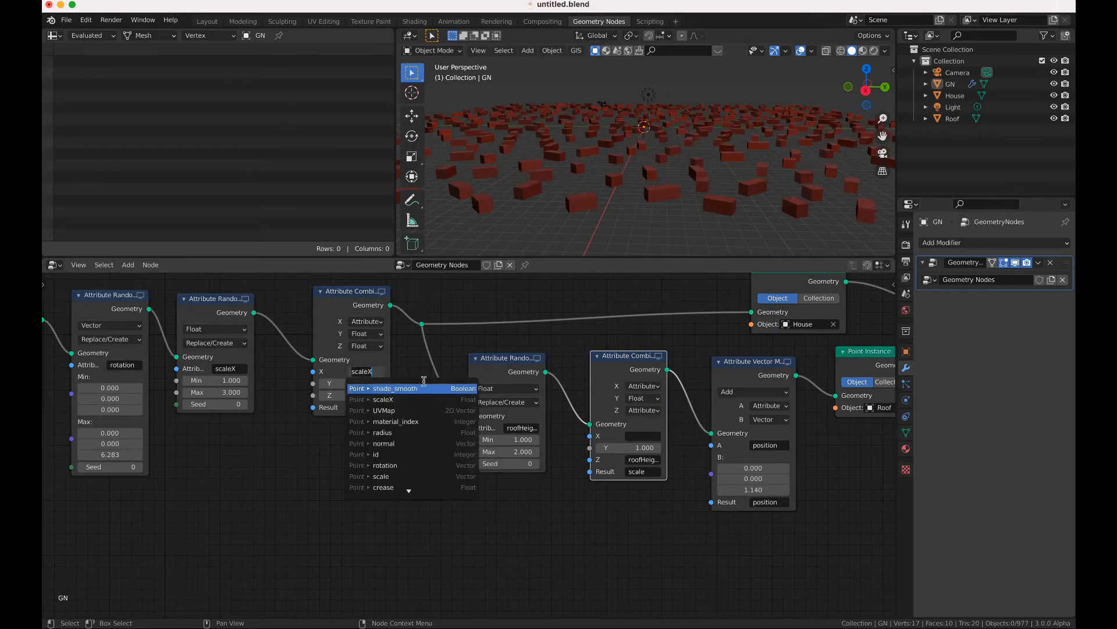
pyautogui.click(644, 437)
pyautogui.write('sca')
pyautogui.press('Down')
pyautogui.press('Down')
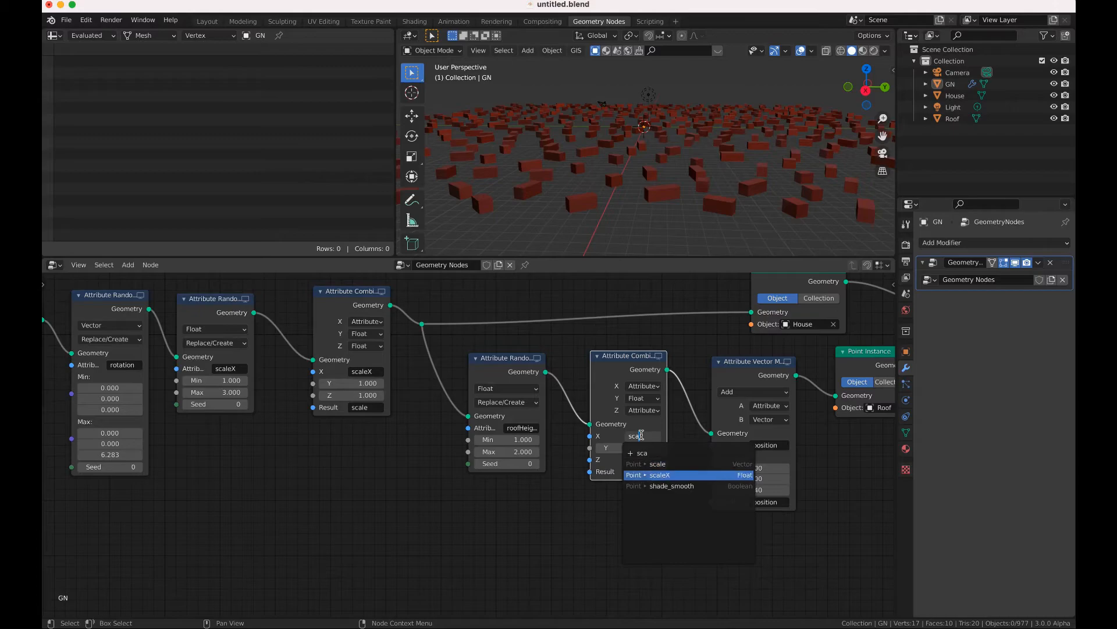
pyautogui.press('Return')
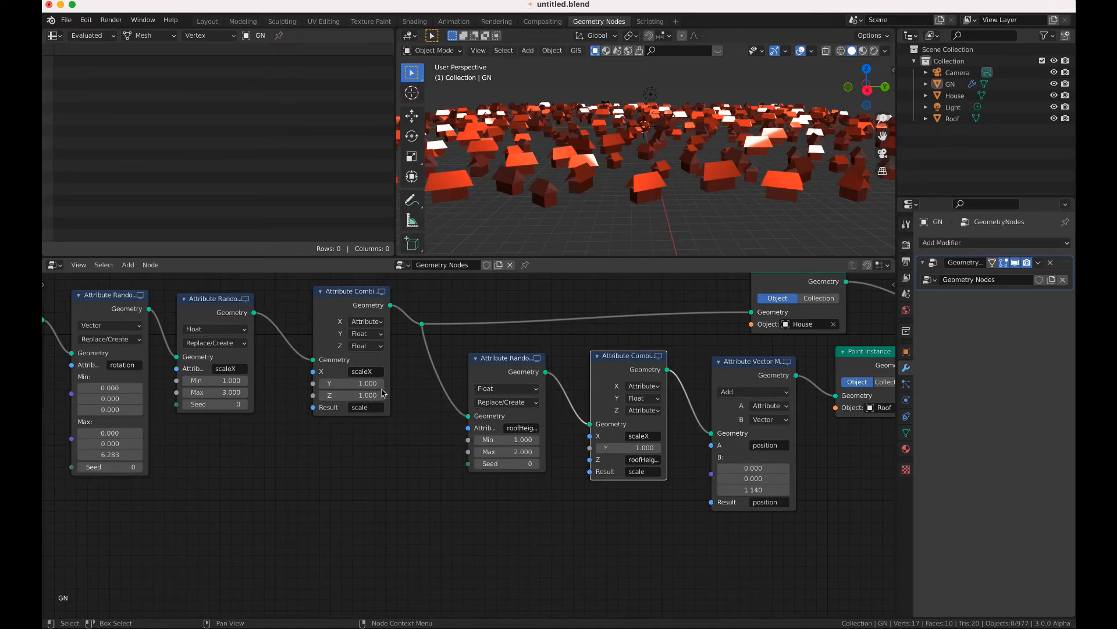
# - Set the roofHeight Attribute Randomize node's maximum to 6
pyautogui.moveTo(494, 451); pyautogui.dragTo(519, 452)
pyautogui.moveTo(507, 451); pyautogui.dragTo(551, 452)
pyautogui.hscroll(4, 698, 411)
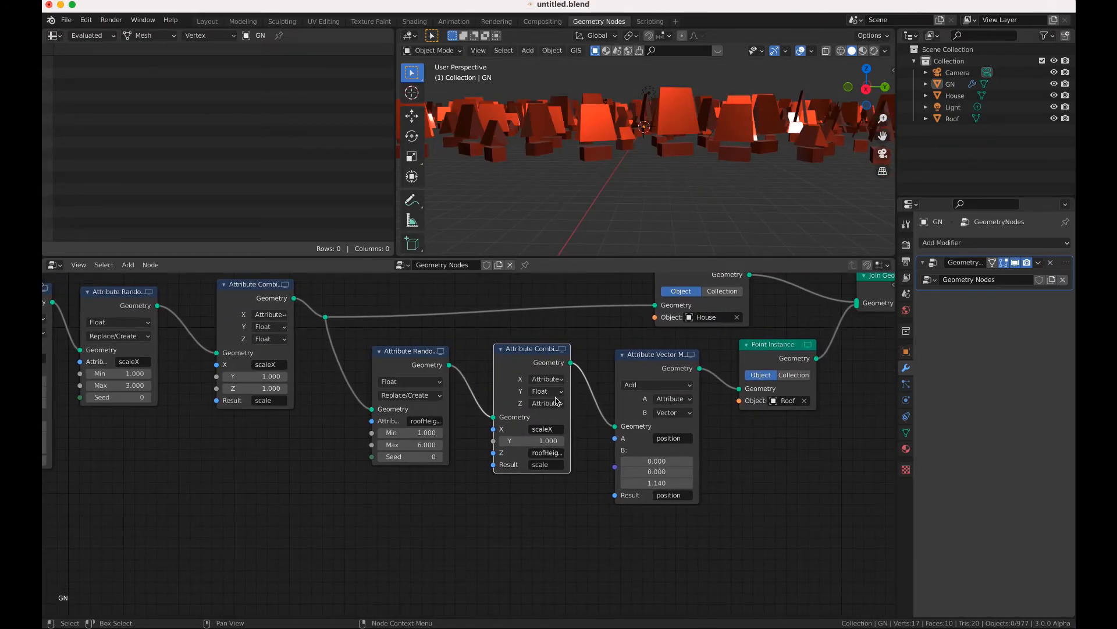
# - Insert an Attribute Math node between the roofHeight Attribute Randomize and Attribute Combine XYZ nodes and set its operation to Multiply
pyautogui.click(408, 357)
pyautogui.moveTo(408, 357); pyautogui.dragTo(388, 358)
pyautogui.hotkey('shift', 'a')
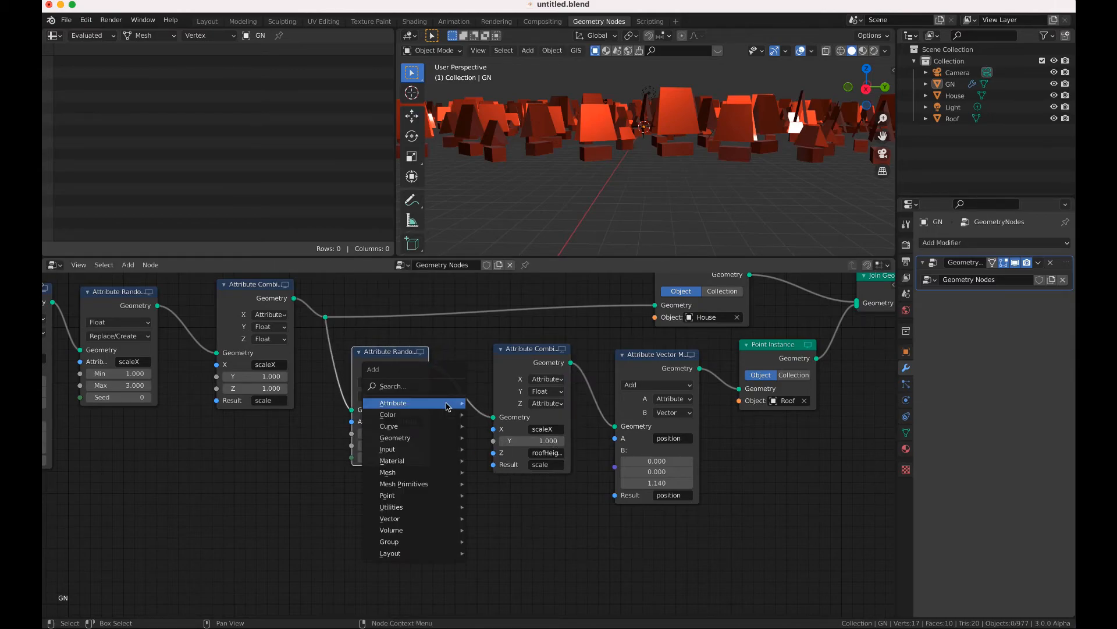
pyautogui.moveTo(448, 406)
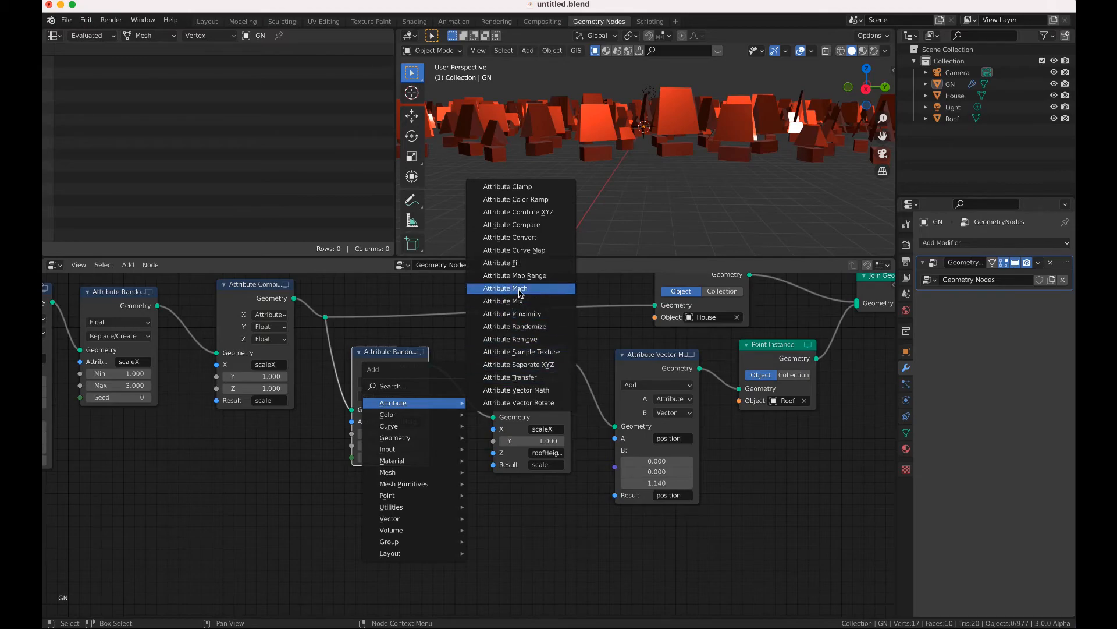
pyautogui.click(512, 288)
pyautogui.click(474, 353)
pyautogui.click(526, 384)
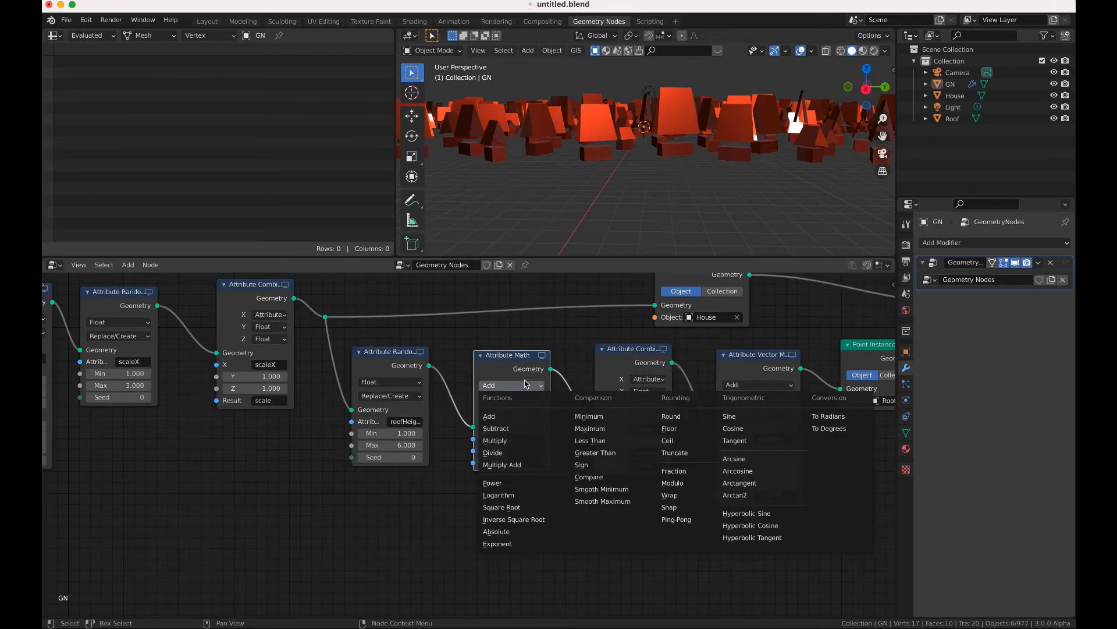
pyautogui.click(512, 441)
# - Assign the roofHeight attribute to both input A and the result of the Attribute Math node
pyautogui.click(527, 439)
pyautogui.write('roofHeight')
pyautogui.press('Down')
pyautogui.press('Return')
pyautogui.click(527, 464)
pyautogui.write('roo')
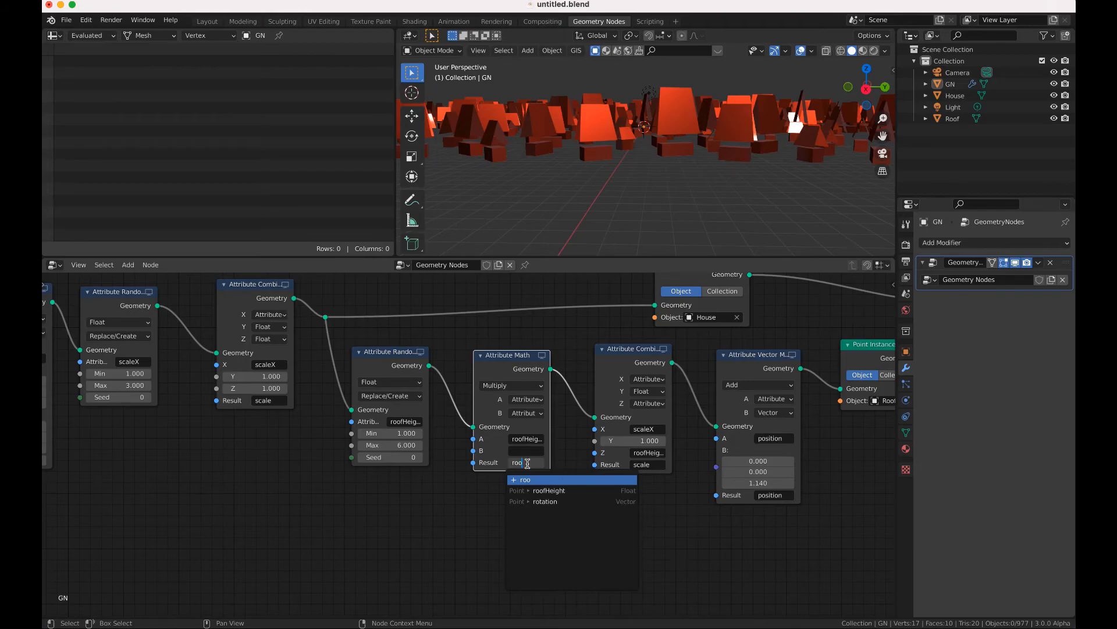
pyautogui.press('Down')
pyautogui.press('Return')
# - Switch input B of the Attribute Math node to Float and set its value to 0.380
pyautogui.click(527, 413)
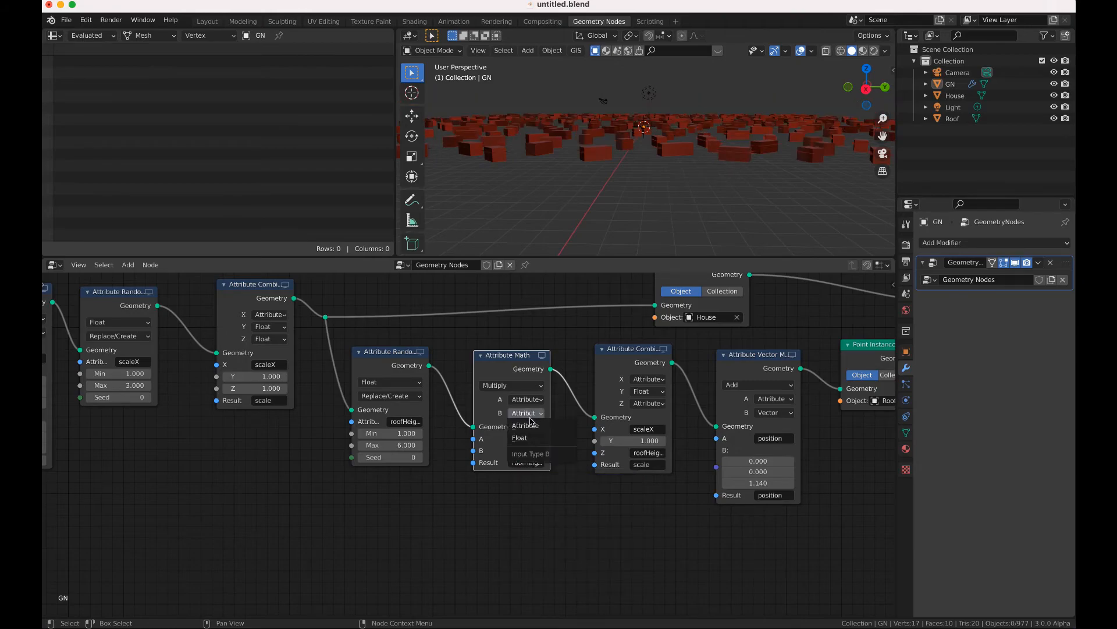
pyautogui.click(533, 439)
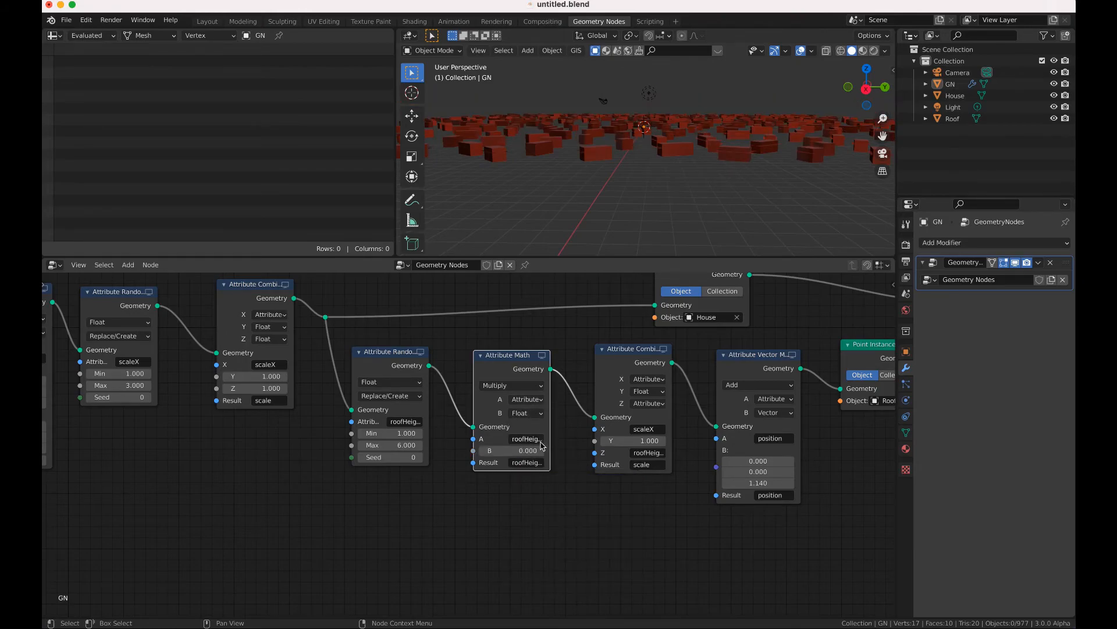
pyautogui.moveTo(512, 450); pyautogui.dragTo(550, 450)
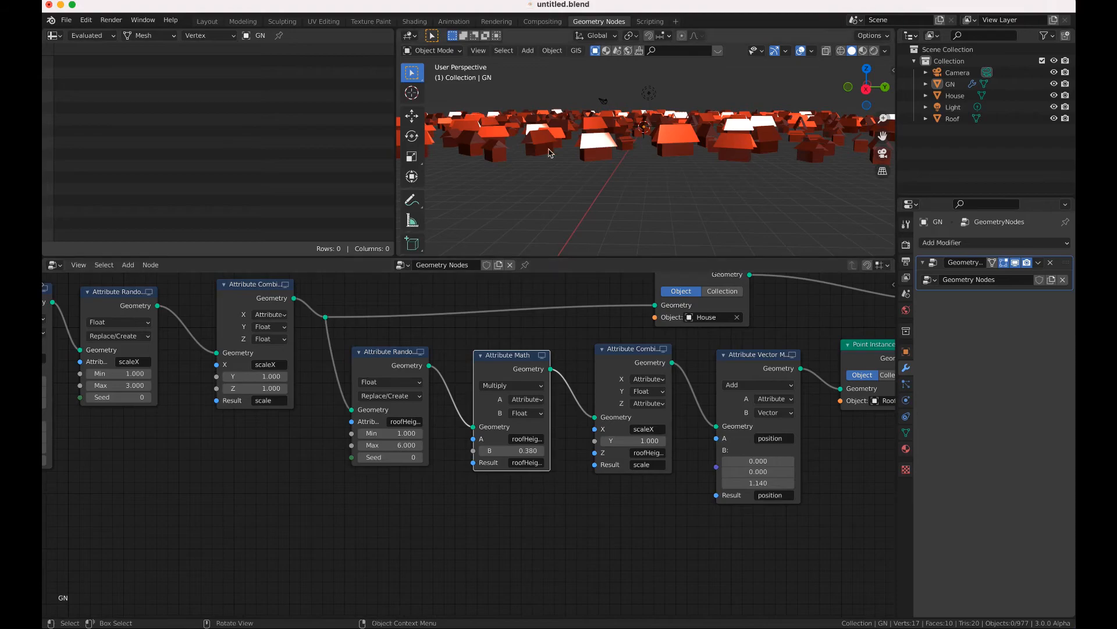
pyautogui.moveTo(609, 154)
pyautogui.mouseDown(button='middle')
pyautogui.moveTo(609, 175)
pyautogui.moveTo(609, 156)
pyautogui.mouseUp(button='middle')
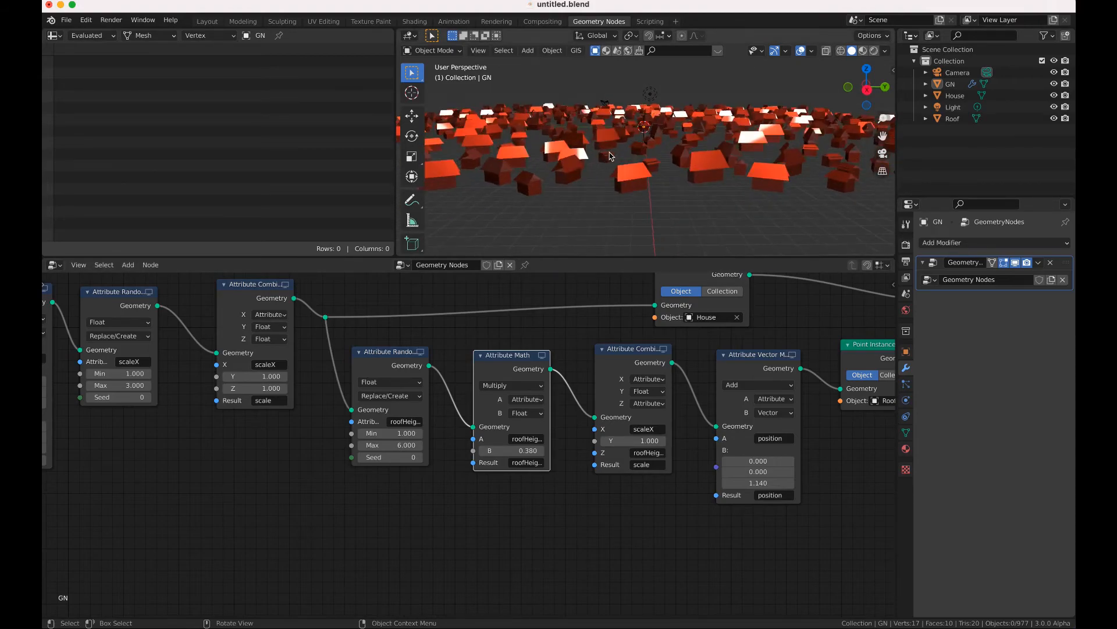
pyautogui.moveTo(512, 450)
pyautogui.mouseDown()
pyautogui.moveTo(525, 451)
pyautogui.moveTo(515, 451)
pyautogui.mouseUp()
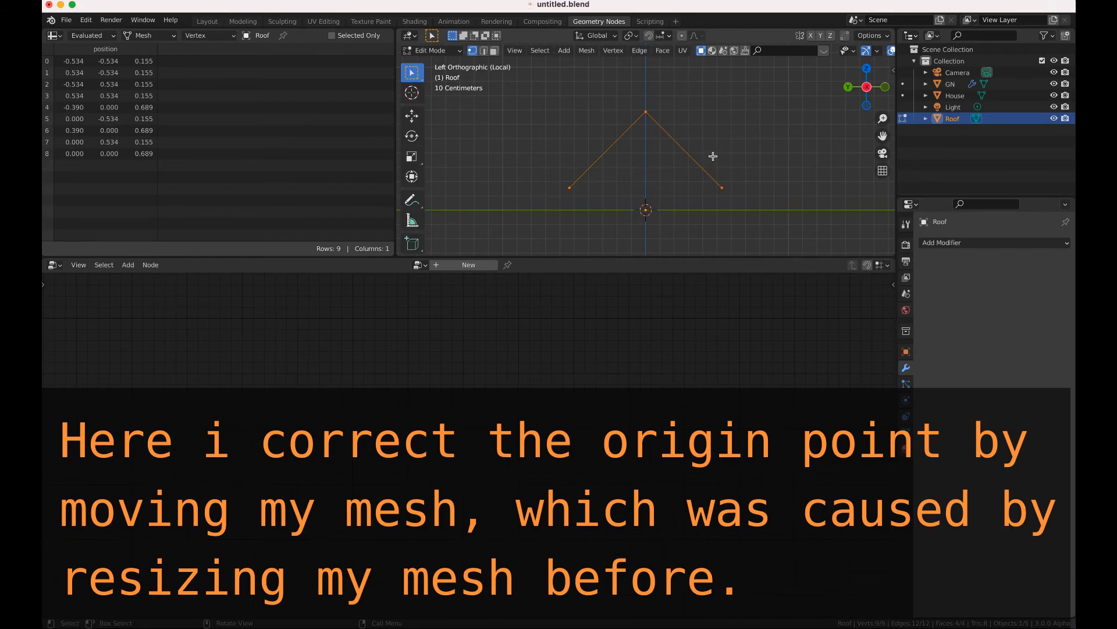
# - Lower the Roof mesh about 0.154 m along Z in Edit Mode so its base lies at the object's origin
pyautogui.press('g')
pyautogui.press('z')
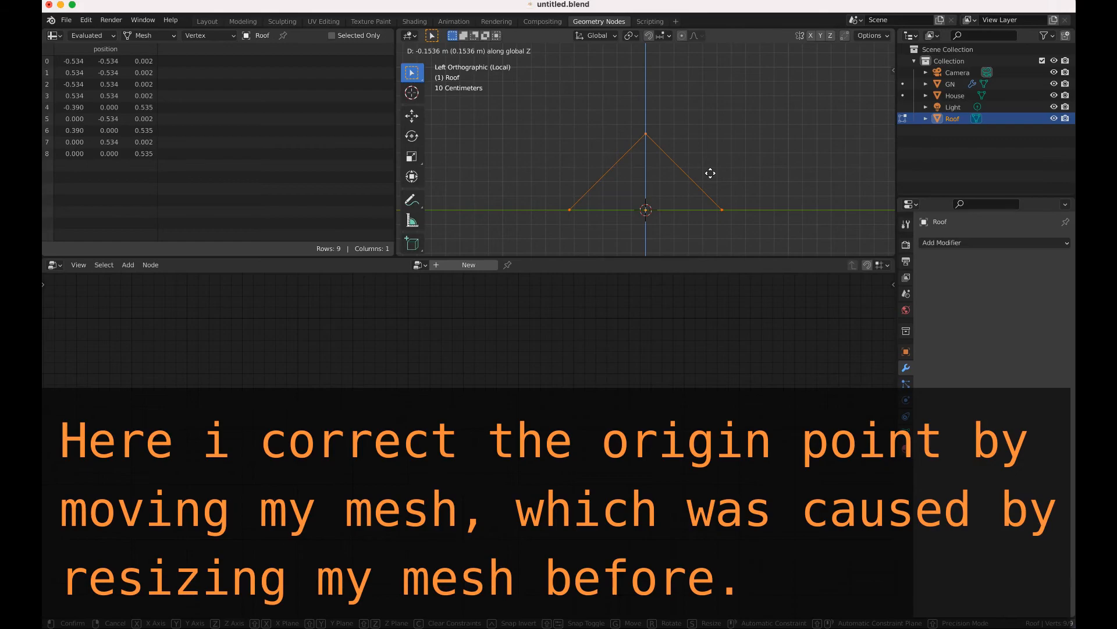
pyautogui.click(710, 172)
pyautogui.press('Tab')
pyautogui.click(710, 173)
pyautogui.press('Tab')
pyautogui.press('Tab')
pyautogui.press('Tab')
pyautogui.press('Tab')
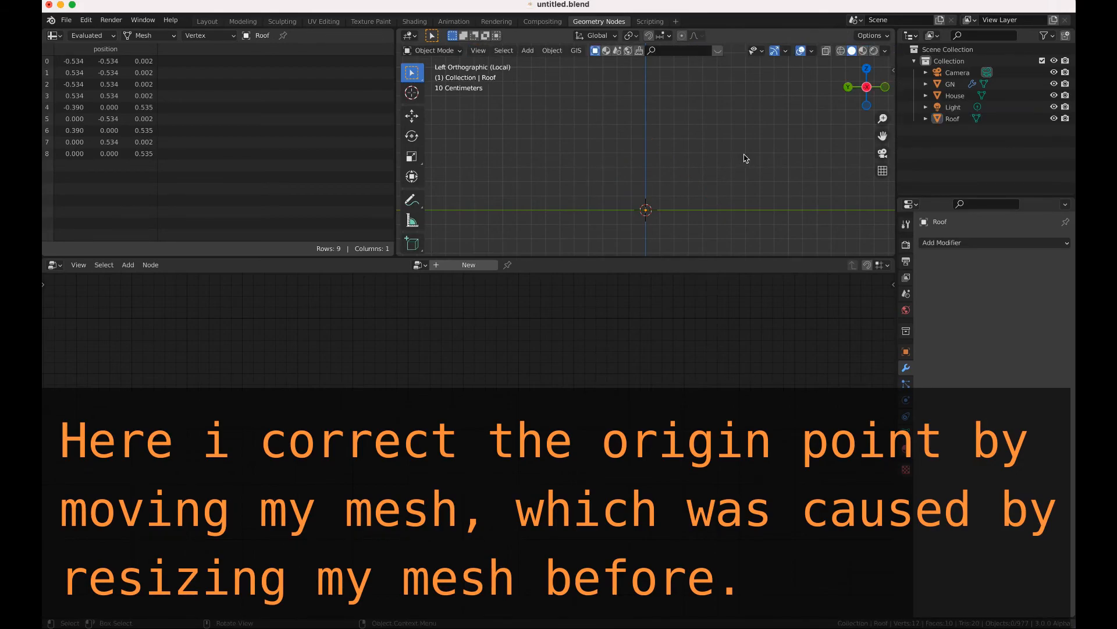
# - Lower the House mesh about 0.6 m along Z in Edit Mode so its base lies at the object's origin
pyautogui.click(955, 95)
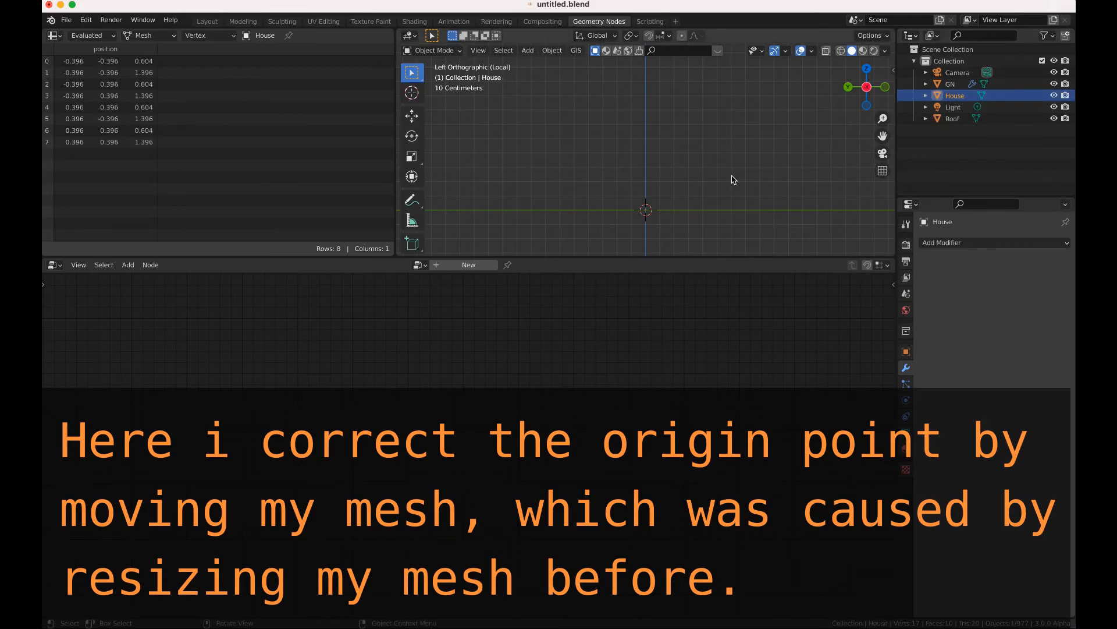
pyautogui.press('Tab')
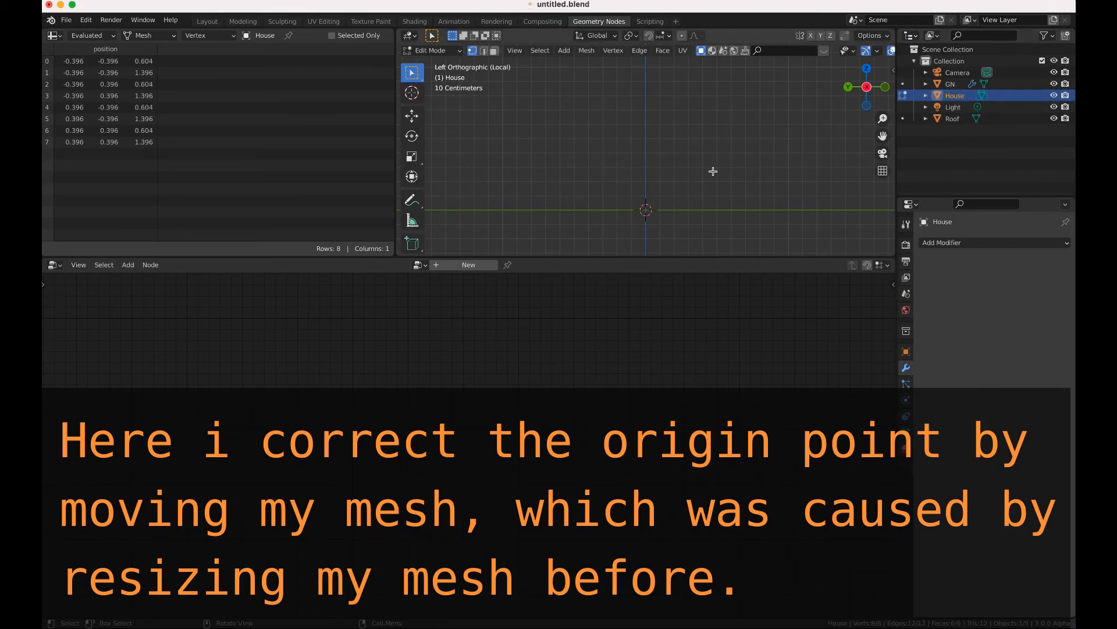
pyautogui.press('/')
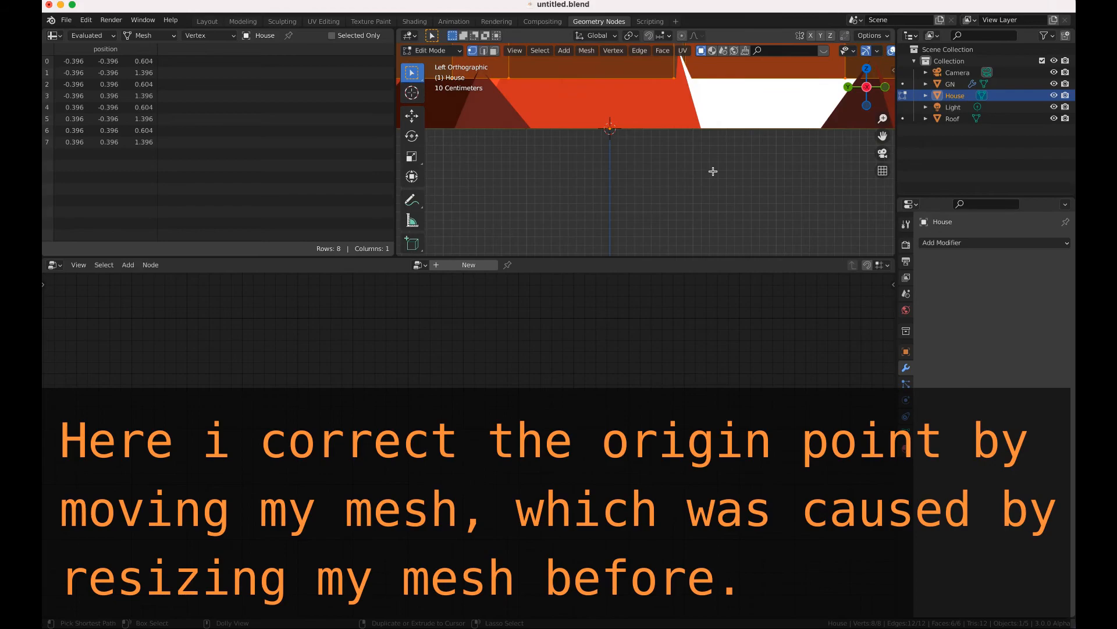
pyautogui.press('/')
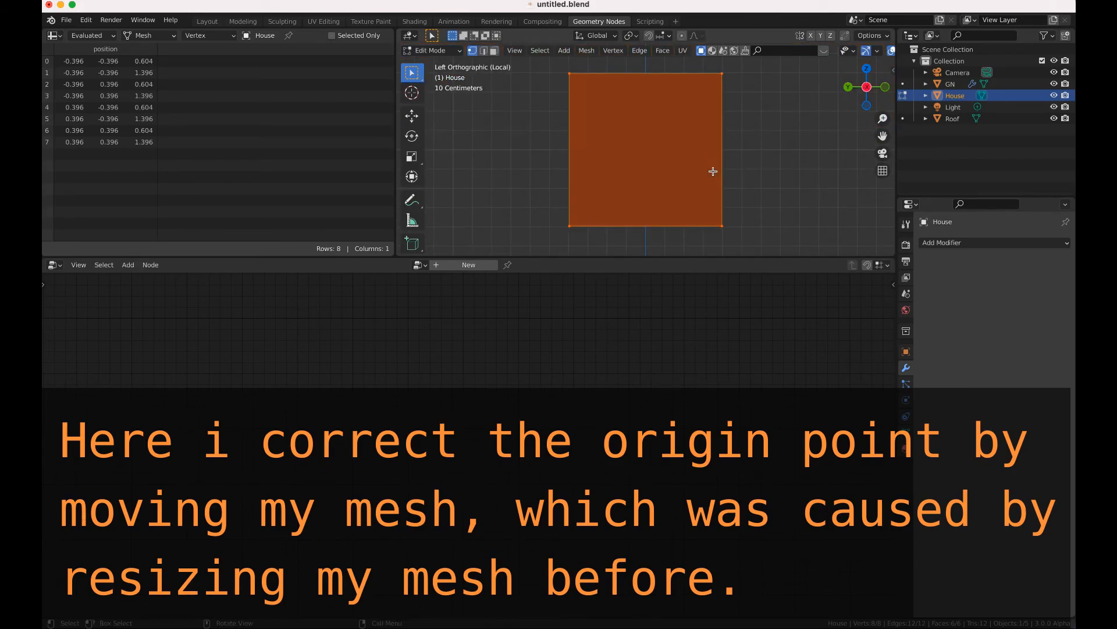
pyautogui.scroll(-5, 713, 171)
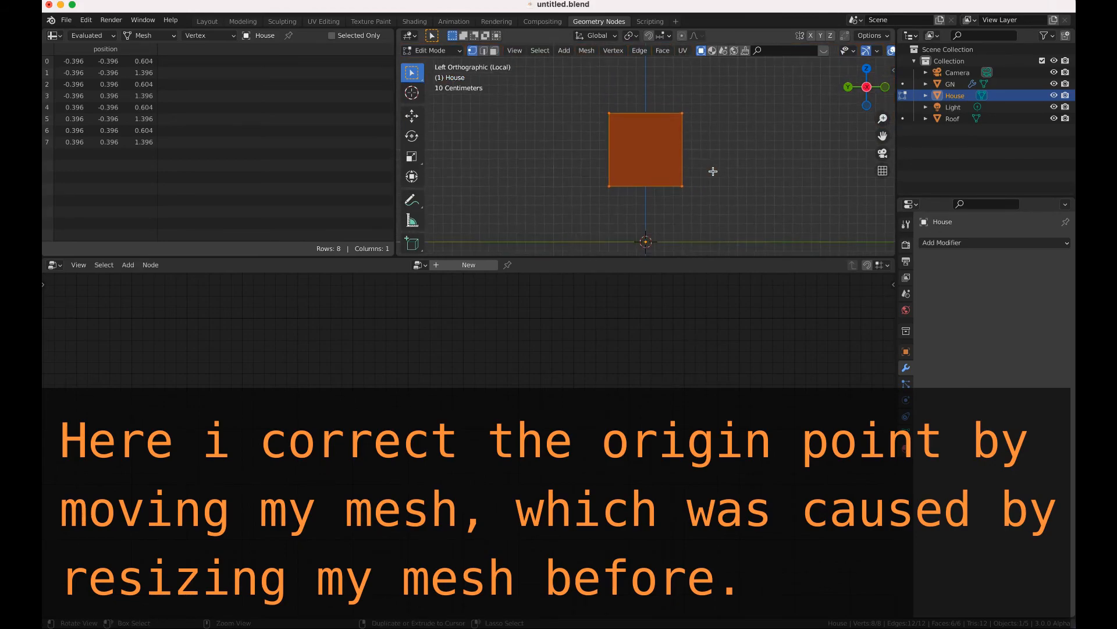
pyautogui.press('g')
pyautogui.press('z')
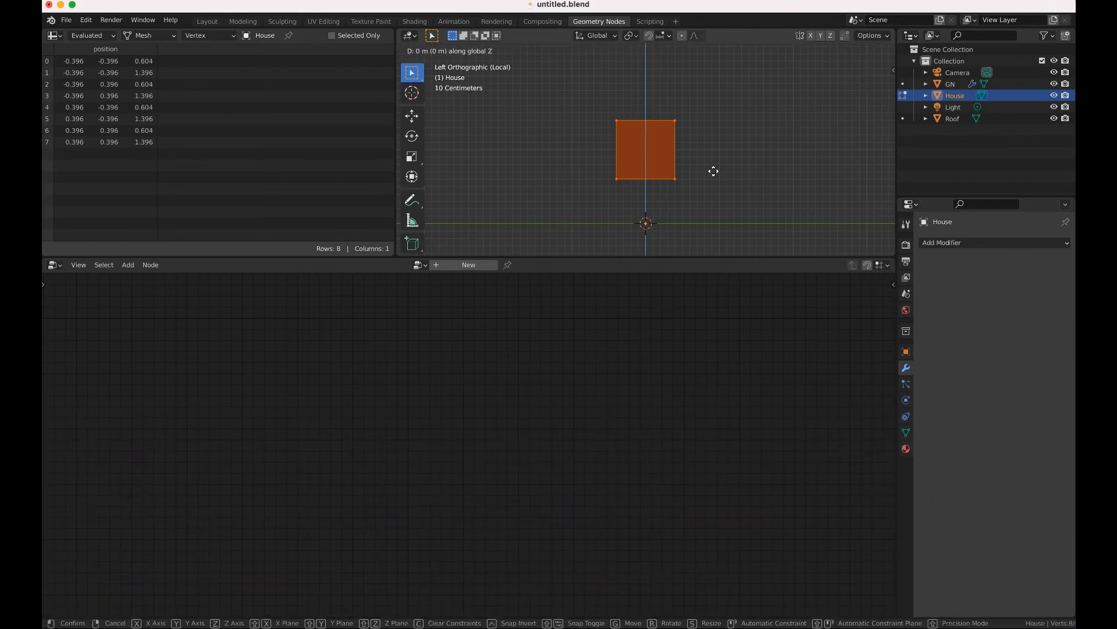
pyautogui.click(714, 215)
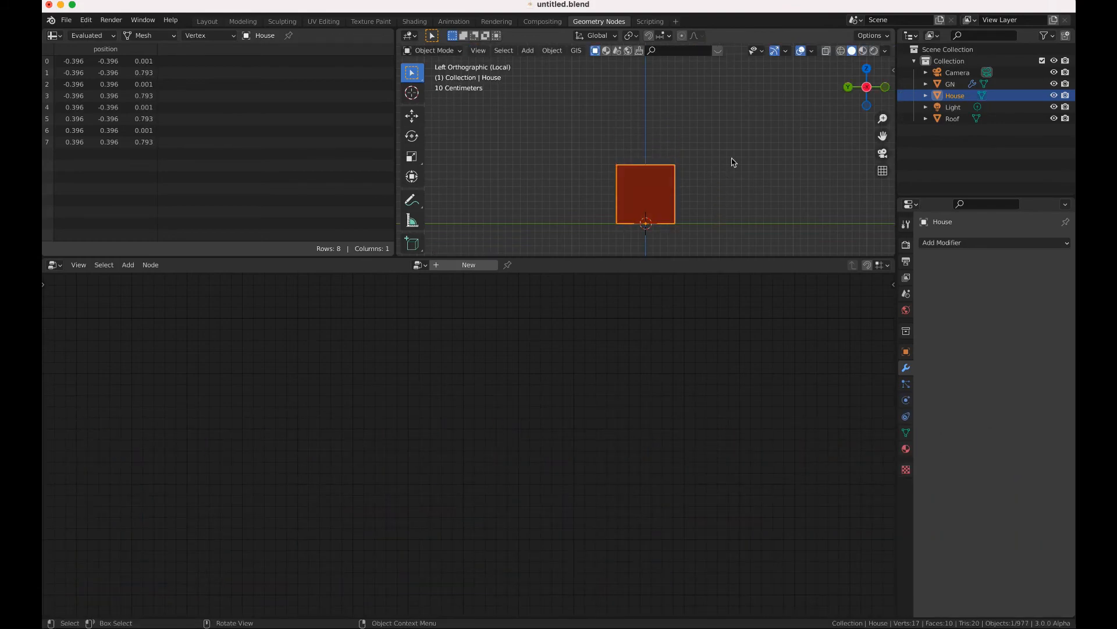
pyautogui.press('Tab')
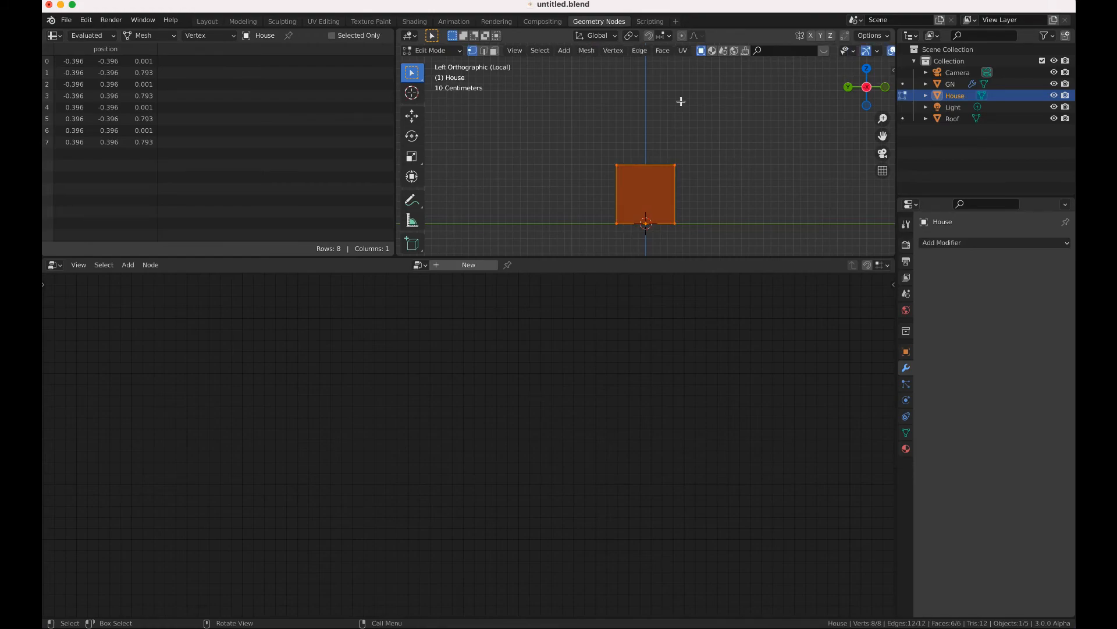
pyautogui.press('Tab')
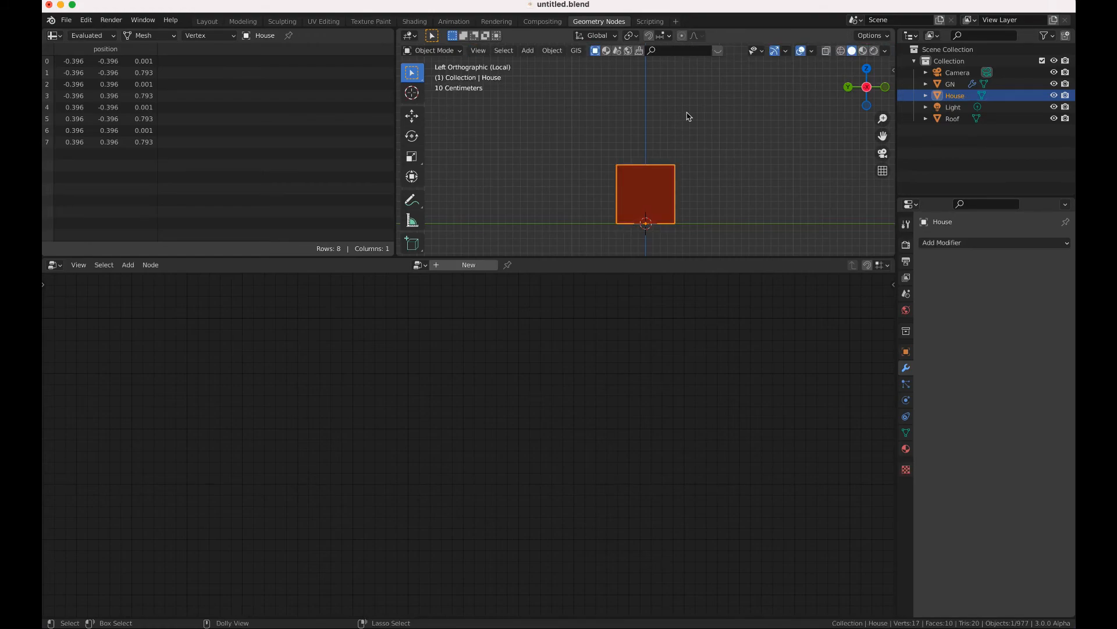
# - Leave the House's local view and select the GN object with the scattered houses
pyautogui.press('KP_Divide')
pyautogui.press('Tab')
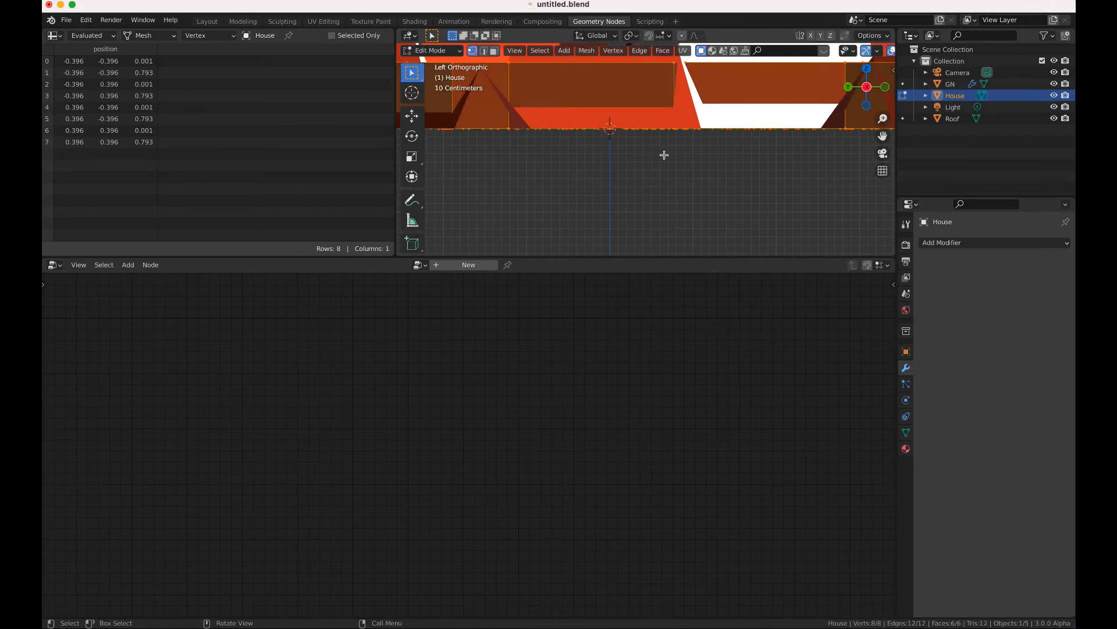
pyautogui.scroll(5, 664, 156)
pyautogui.press('Tab')
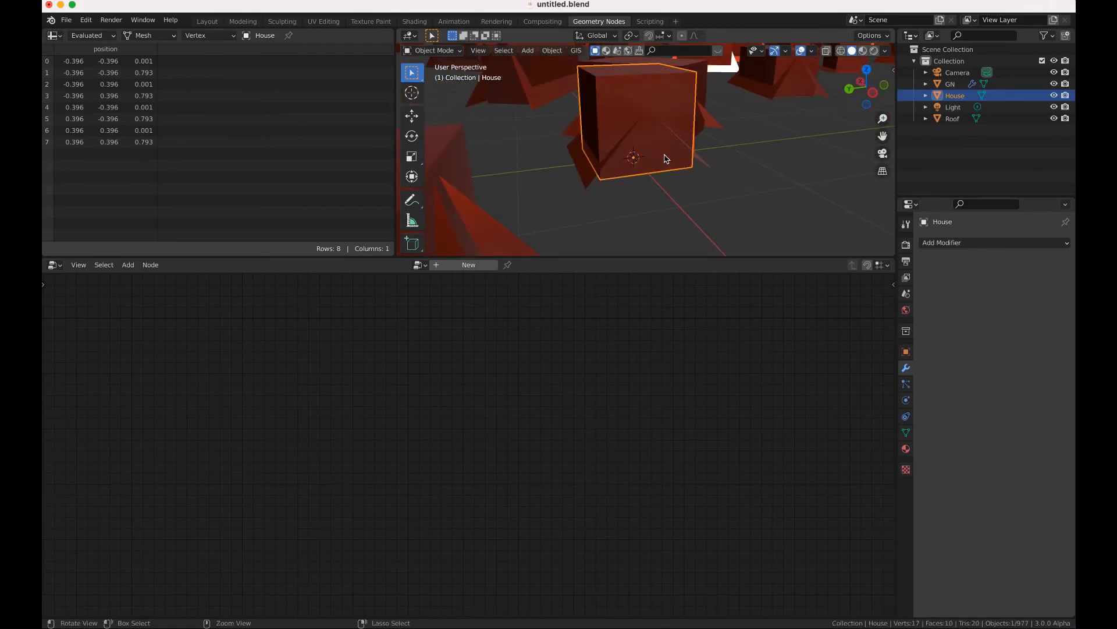
pyautogui.scroll(-6, 664, 155)
pyautogui.scroll(-5, 664, 155)
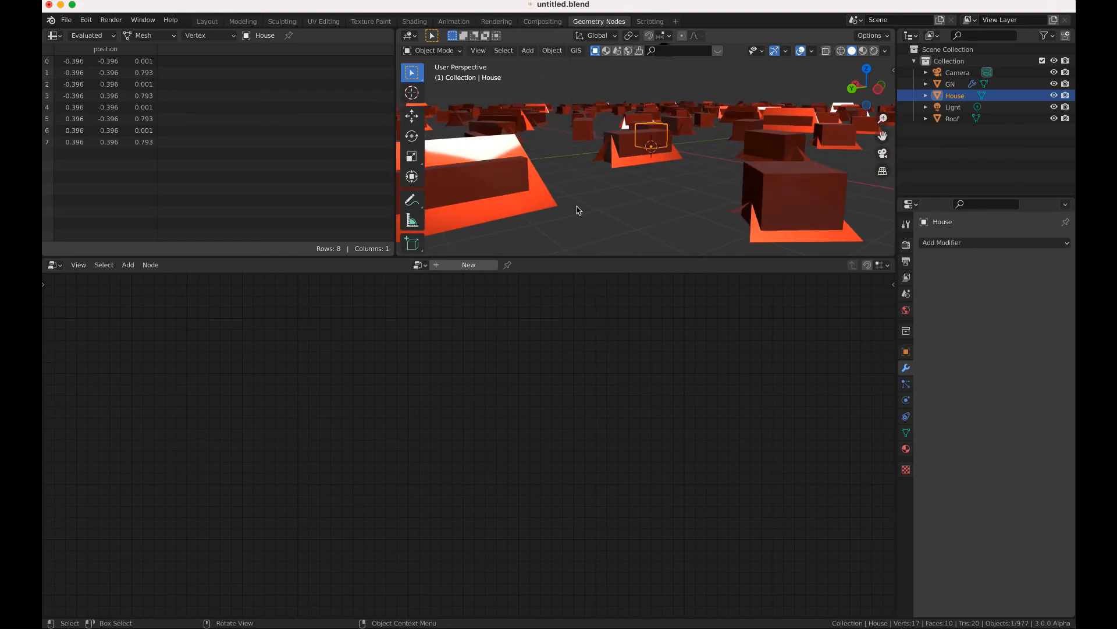
pyautogui.click(631, 143)
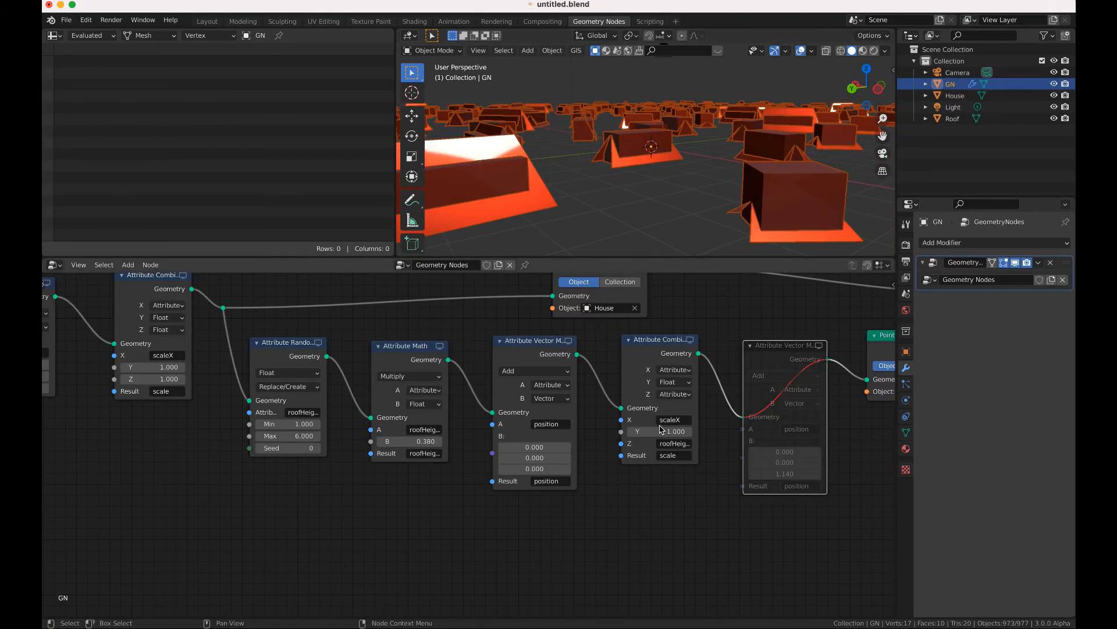
# - Unmute the Attribute Vector Math node before the roof's Point Instance node and set its Z offset to 0.760
pyautogui.press('m')
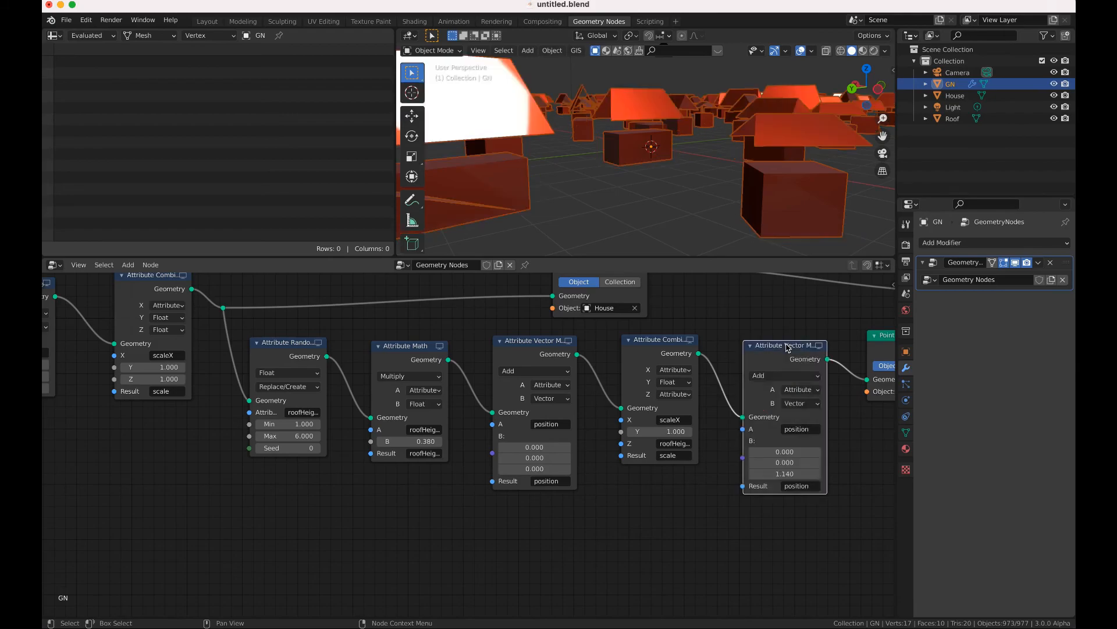
pyautogui.moveTo(784, 473)
pyautogui.mouseDown()
pyautogui.moveTo(745, 473)
pyautogui.moveTo(784, 474)
pyautogui.mouseUp()
pyautogui.keyDown('ctrl'); pyautogui.scroll(5, 642, 198); pyautogui.keyUp('ctrl')
pyautogui.click(642, 198)
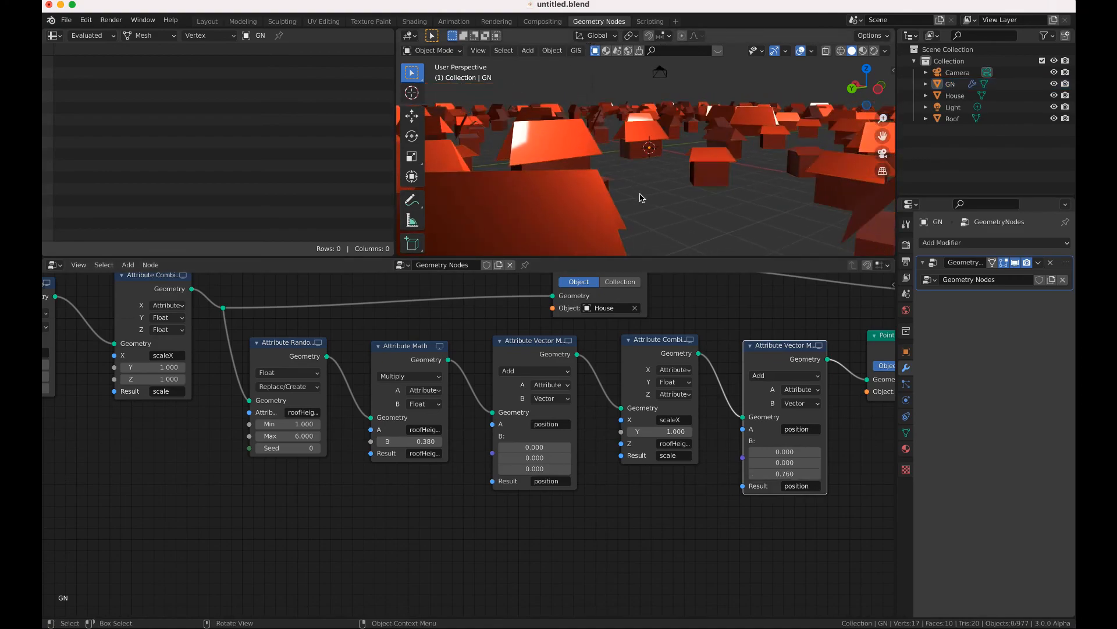
# - Examine from several angles and distances how the roofs sit on the scattered houses
pyautogui.hscroll(-5, 642, 198)
pyautogui.hscroll(-10, 642, 197)
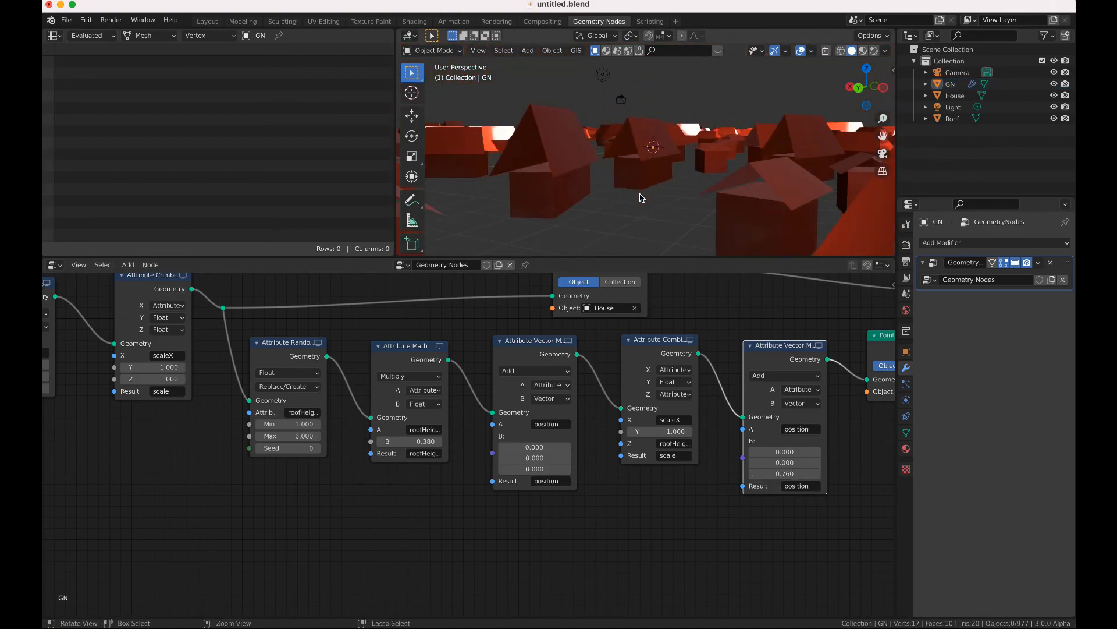
pyautogui.hscroll(6, 642, 197)
pyautogui.hscroll(10, 642, 197)
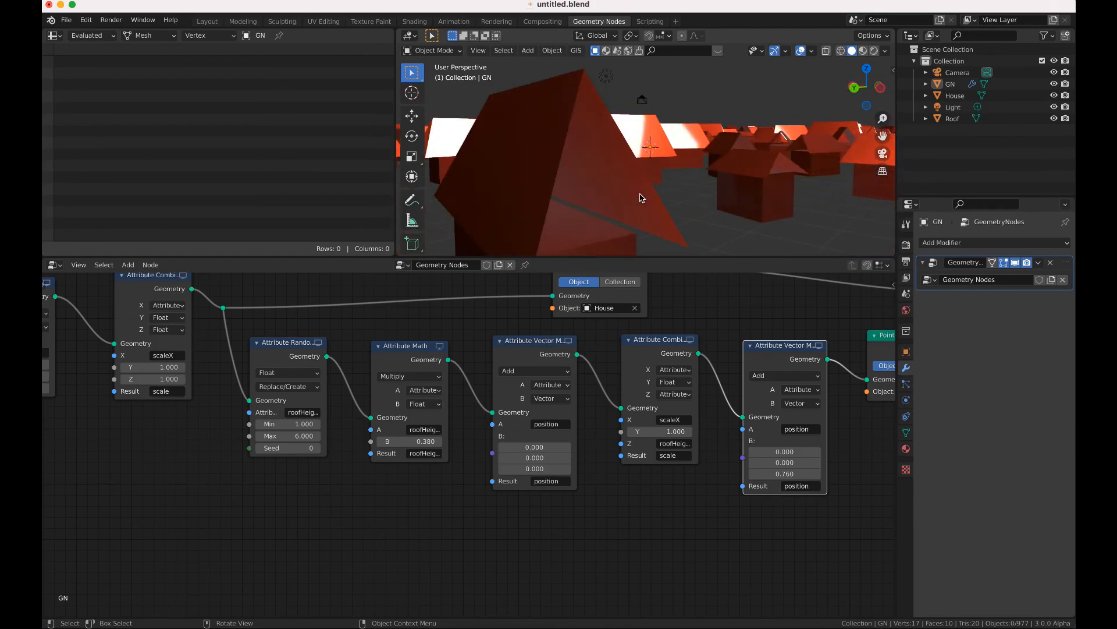
pyautogui.keyDown('ctrl'); pyautogui.scroll(-10, 642, 198); pyautogui.keyUp('ctrl')
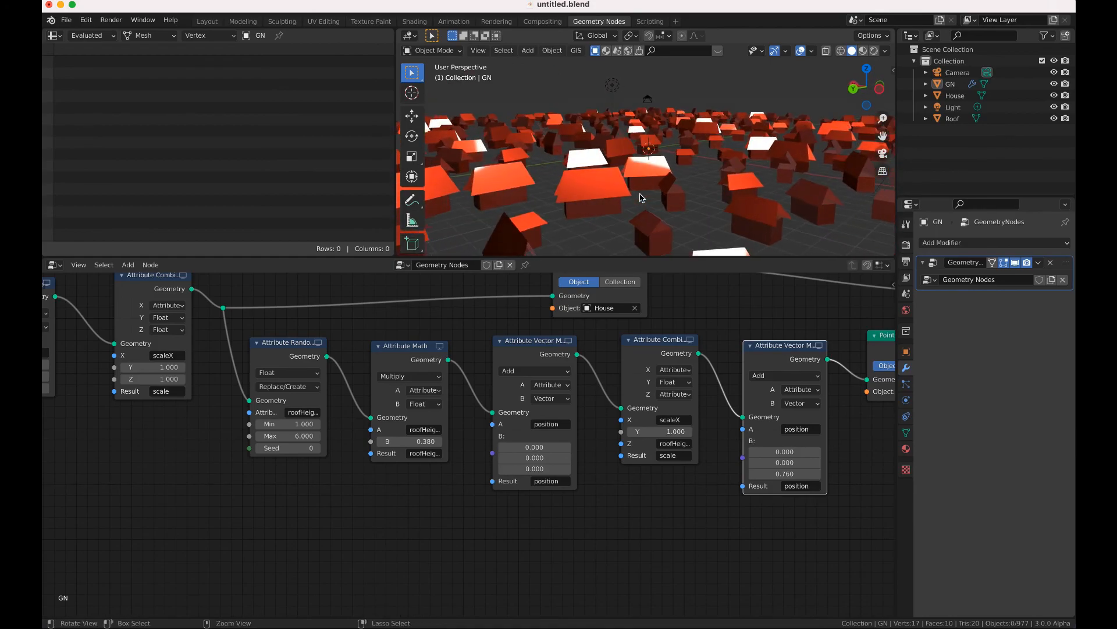
pyautogui.keyDown('ctrl'); pyautogui.scroll(10, 640, 198); pyautogui.keyUp('ctrl')
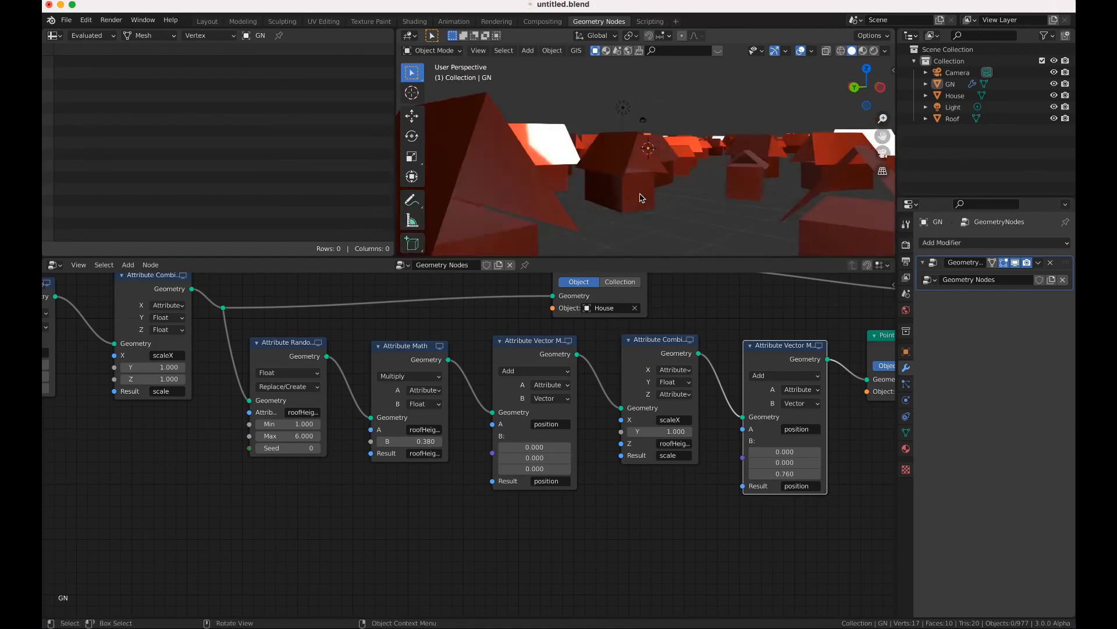
pyautogui.keyDown('ctrl'); pyautogui.scroll(-10, 641, 198); pyautogui.keyUp('ctrl')
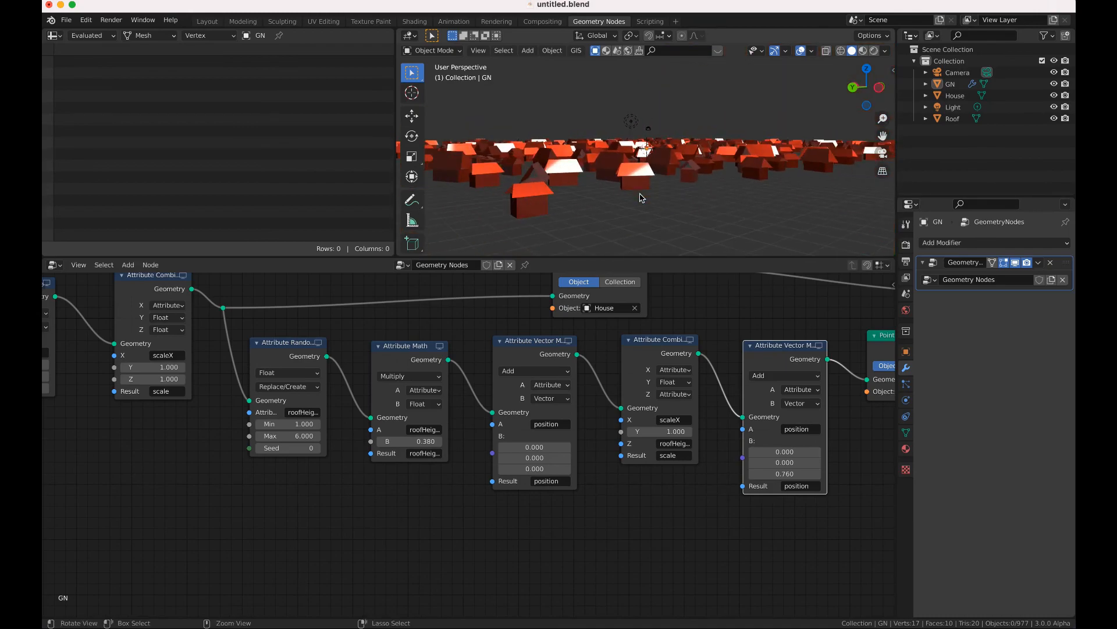
# - Set the roofHeight Attribute Randomize node's maximum to 7
pyautogui.scroll(1, 640, 197)
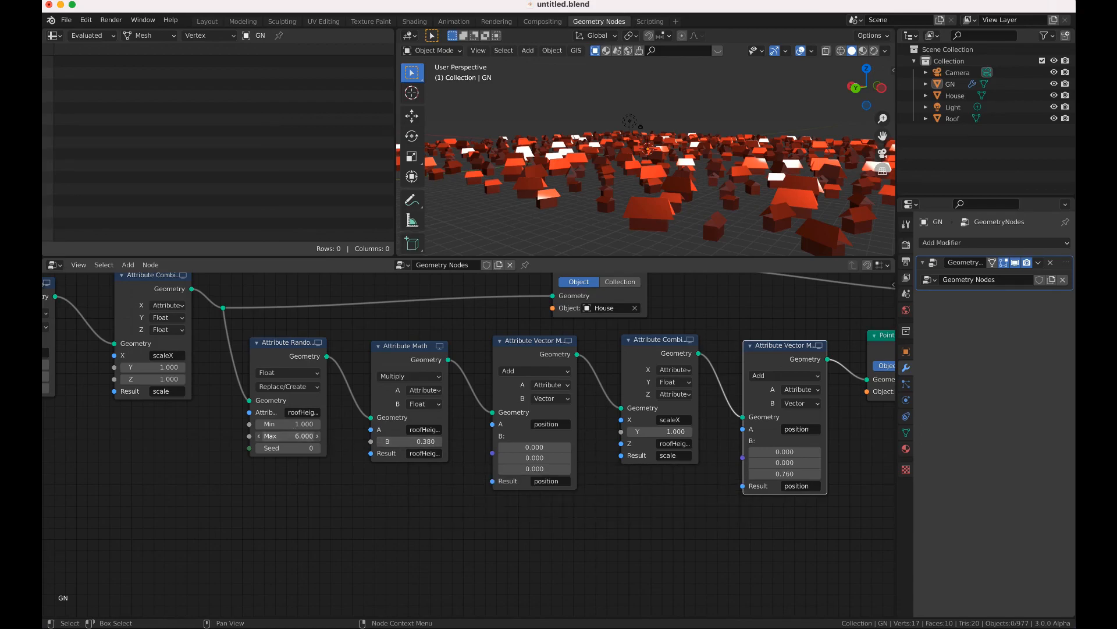
pyautogui.moveTo(288, 436)
pyautogui.mouseDown()
pyautogui.moveTo(314, 436)
pyautogui.moveTo(284, 436)
pyautogui.mouseUp()
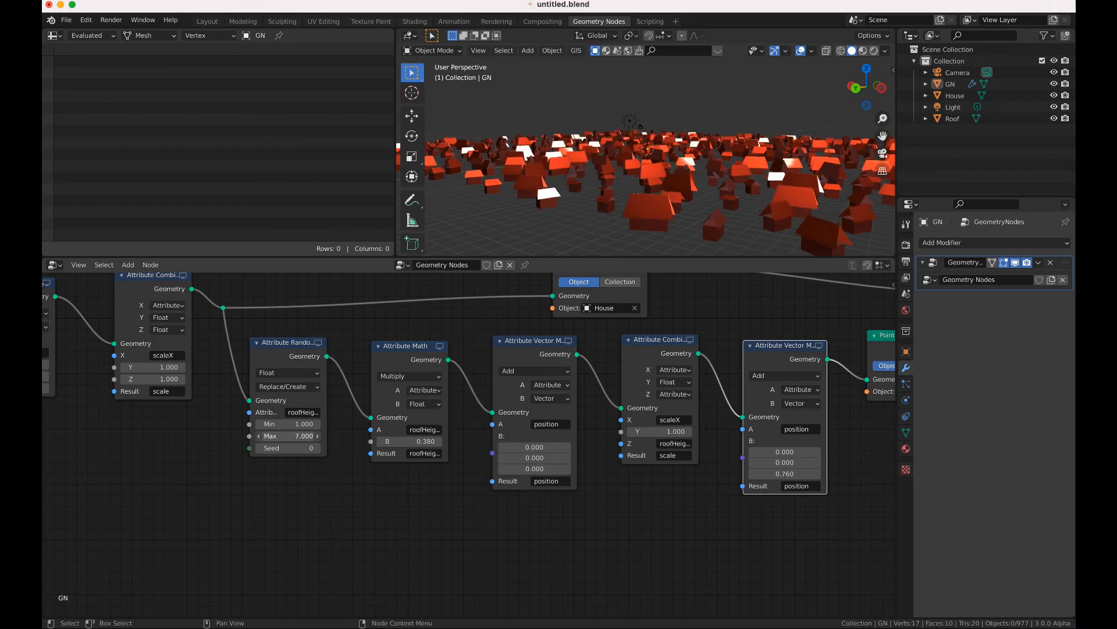